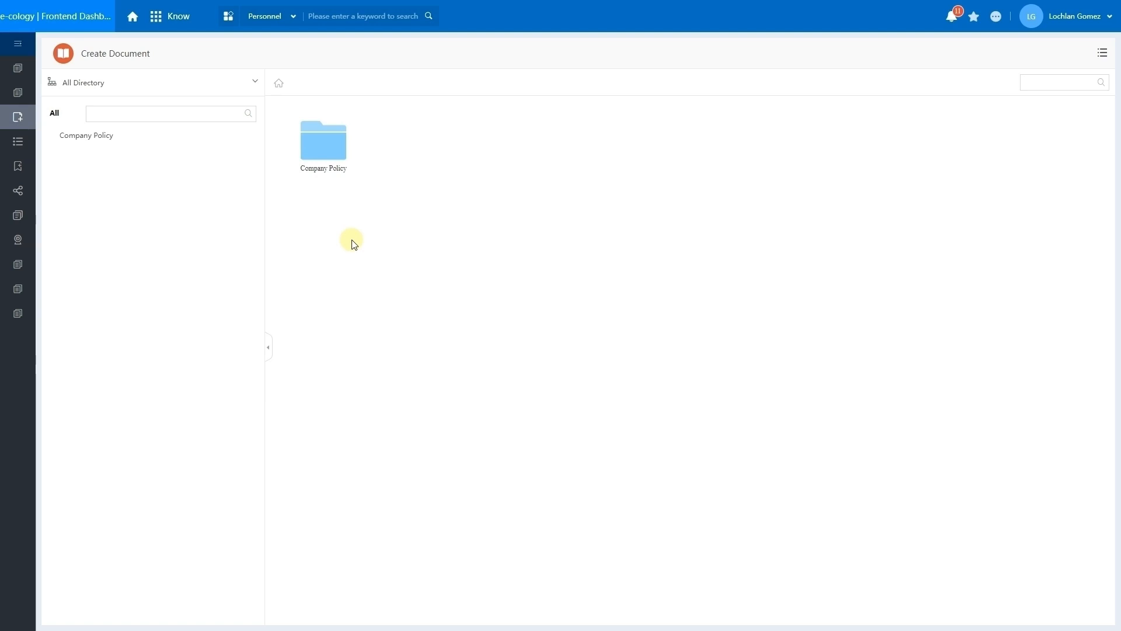
Step: Create a document in the Company Policy directory titled "Company Policy New" with the body text "Hi Weaver"
left_click(334, 170)
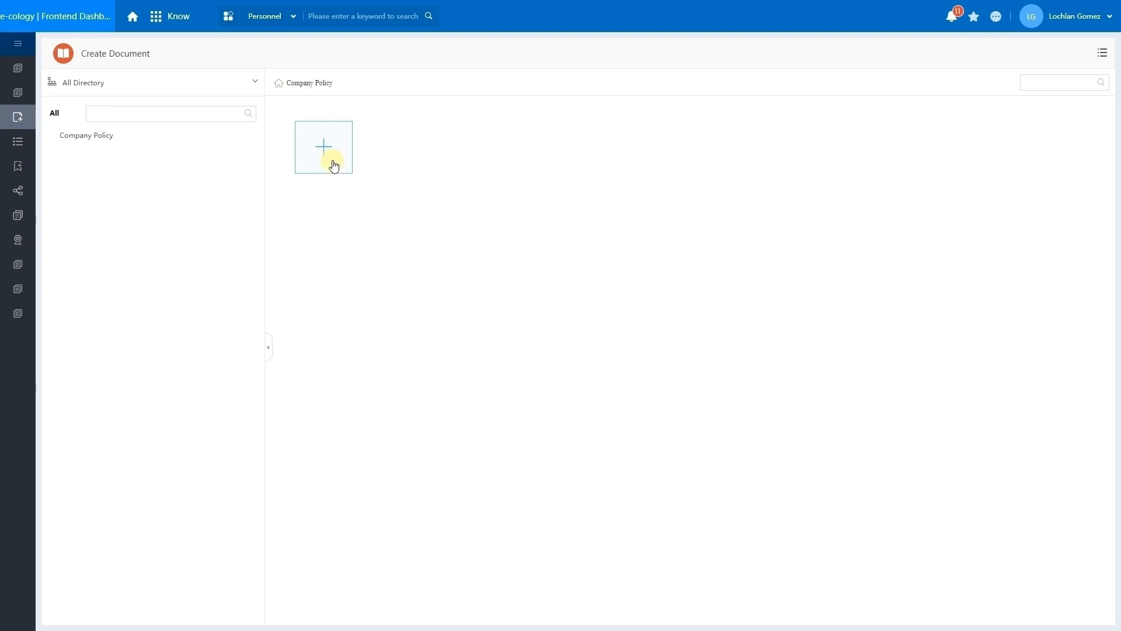
left_click(334, 165)
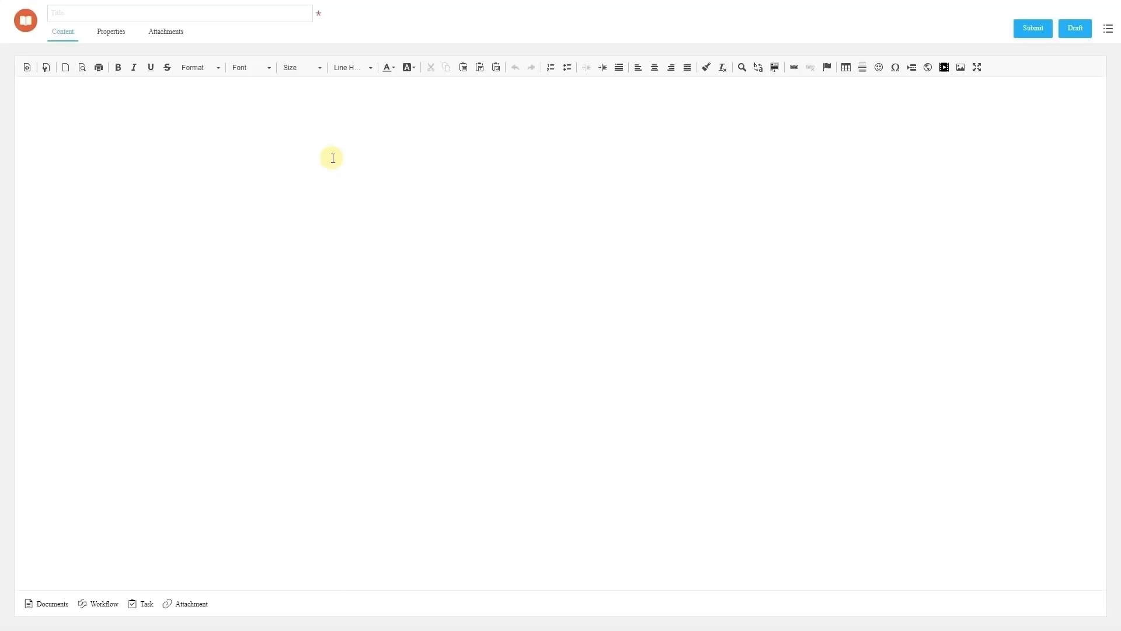
left_click(262, 14)
type("Company Policy New")
left_click(248, 107)
type("Hi Weaver")
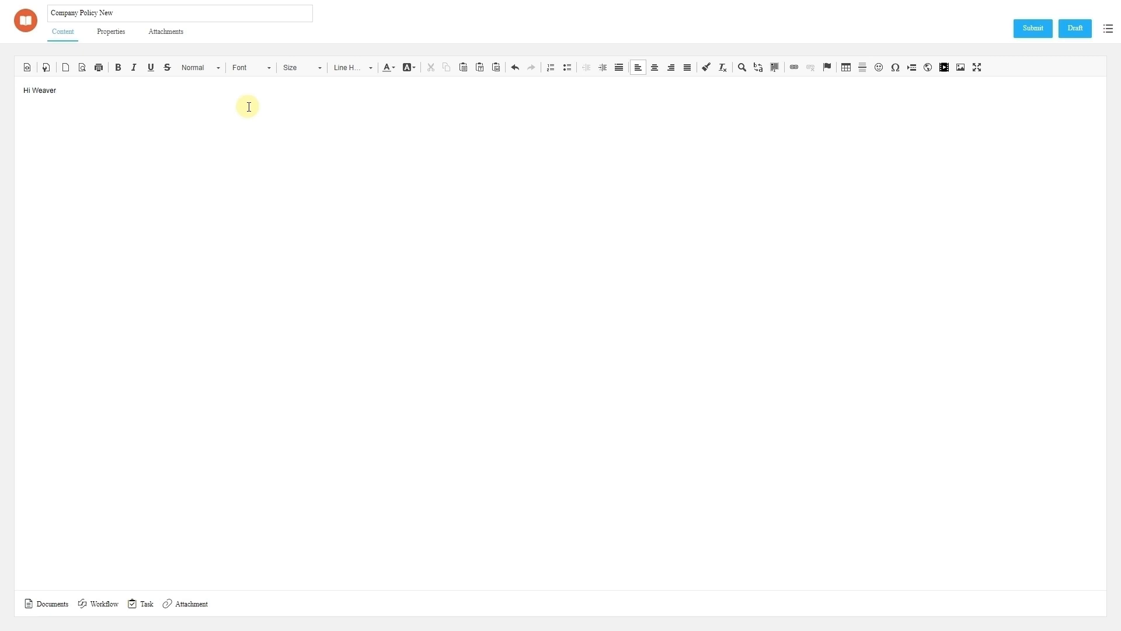
Step: Examine the font and size choices, the document's properties and its attachment list, and return to the content
left_click(255, 73)
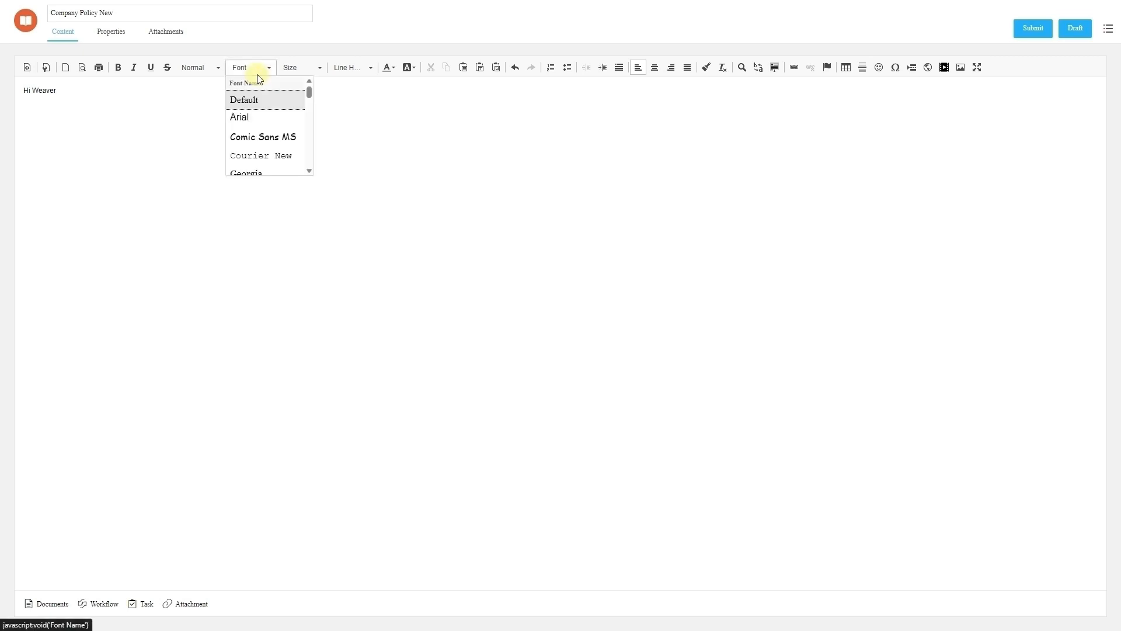
left_click(302, 73)
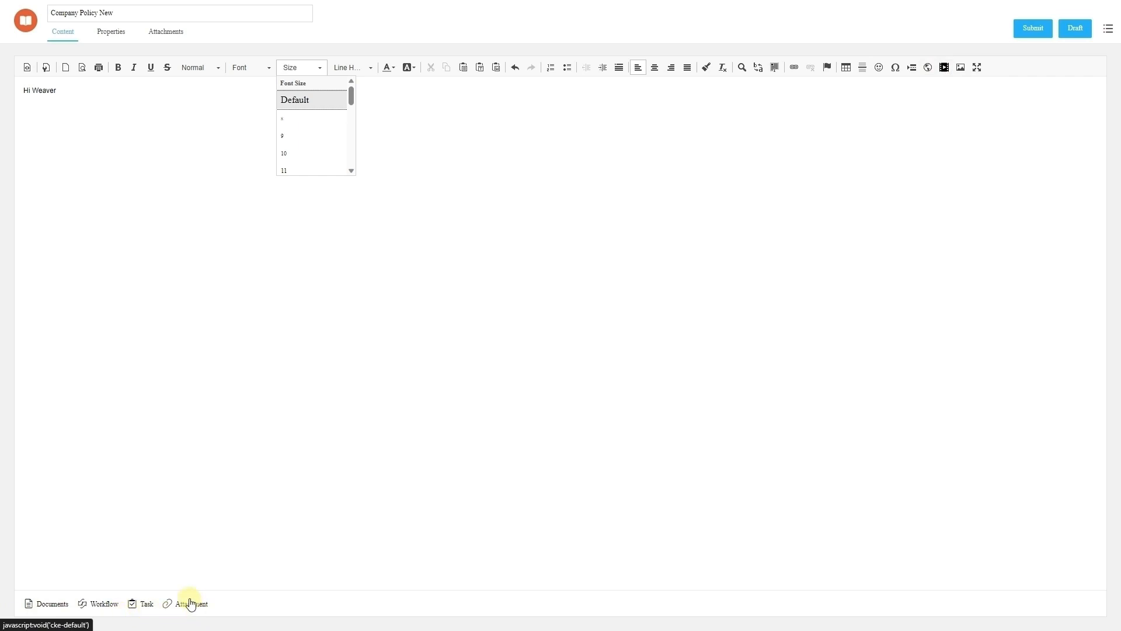
left_click(101, 34)
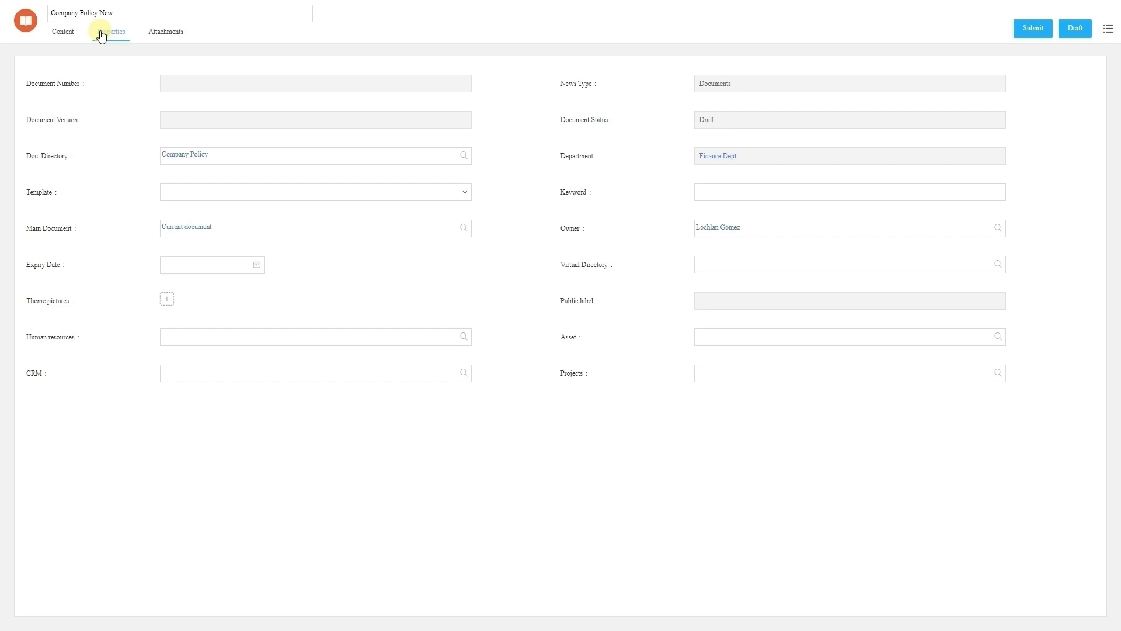
left_click(157, 36)
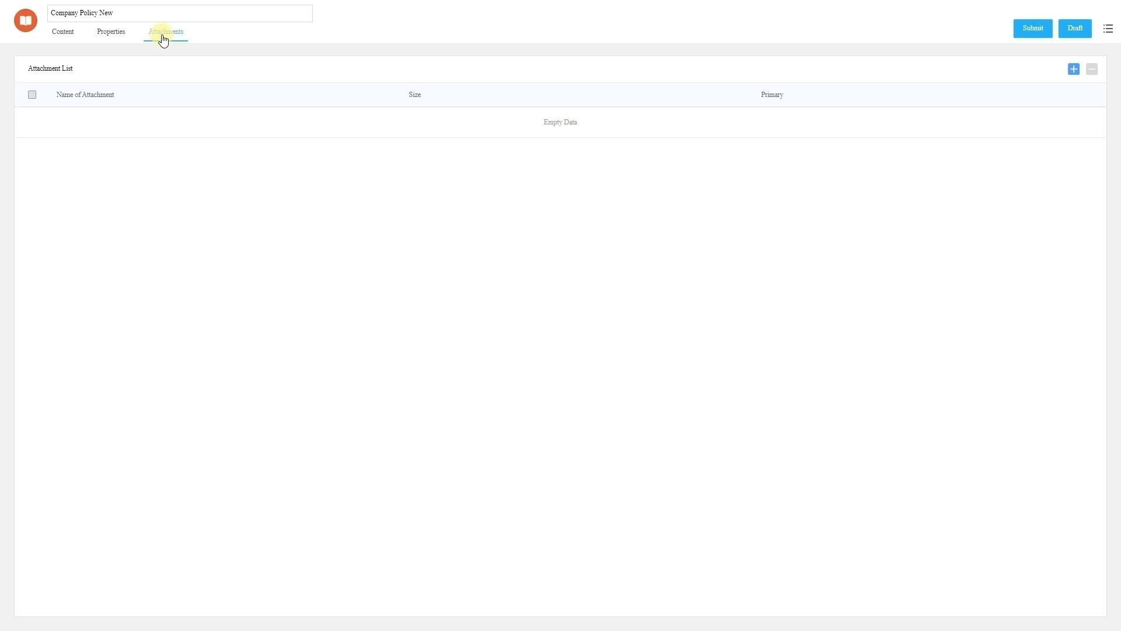
left_click(63, 37)
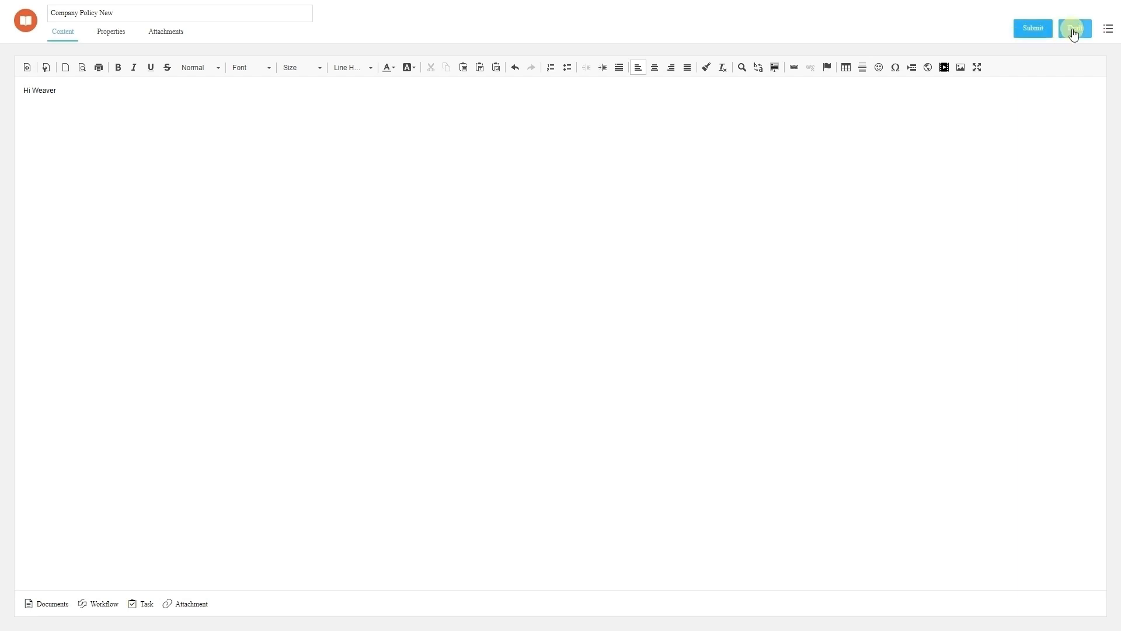
Step: Submit the Company Policy New document and open the list of all documents
left_click(1043, 29)
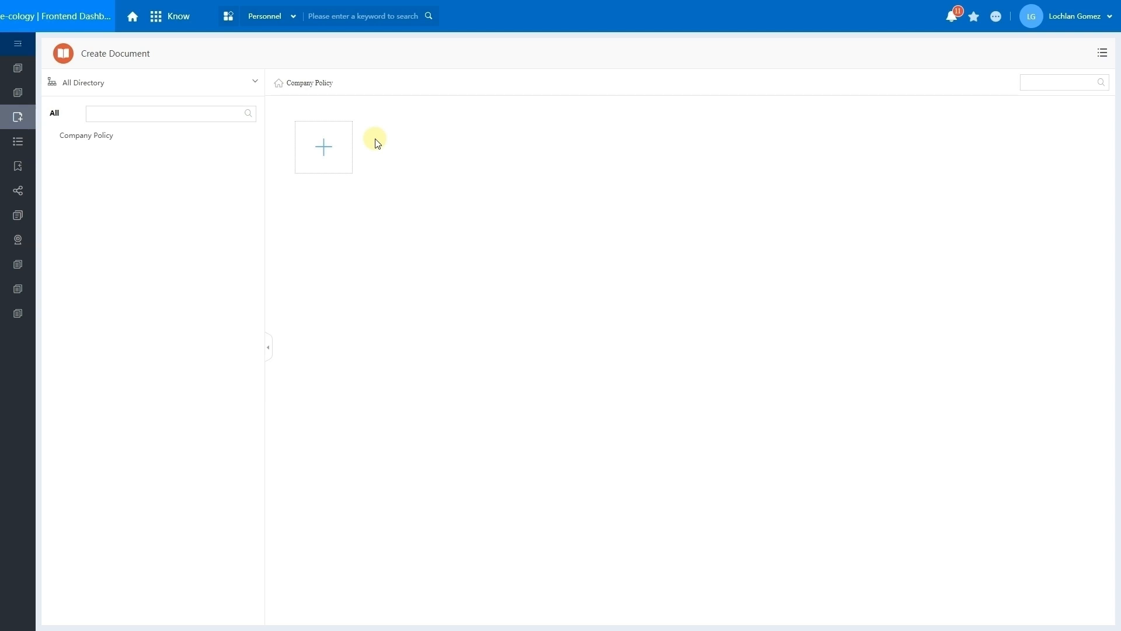
left_click(19, 69)
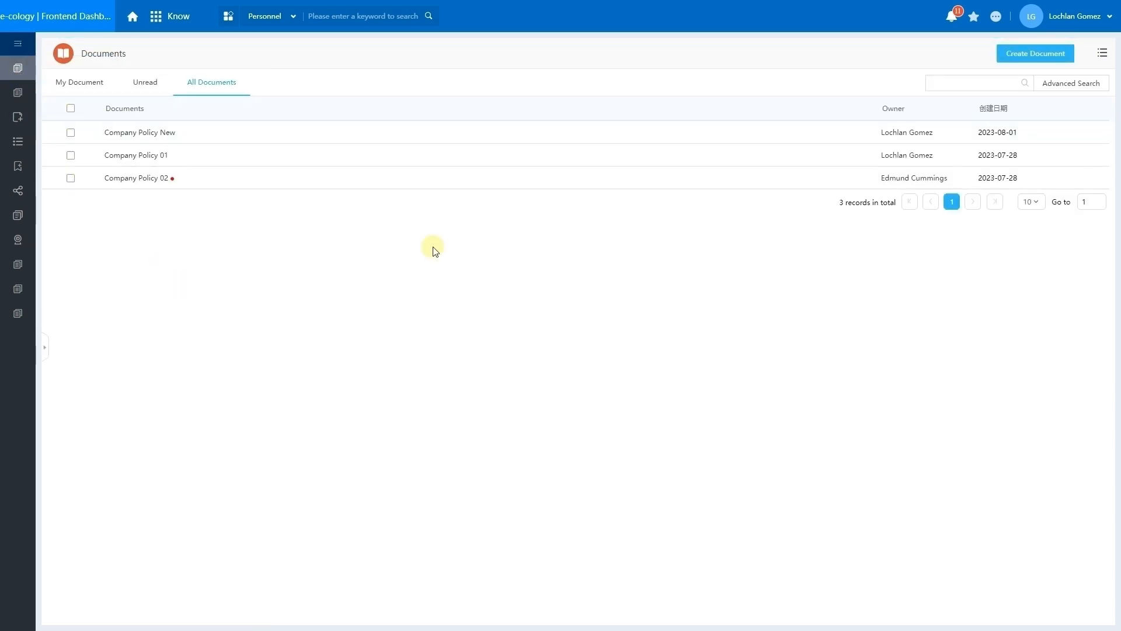
left_click(1003, 50)
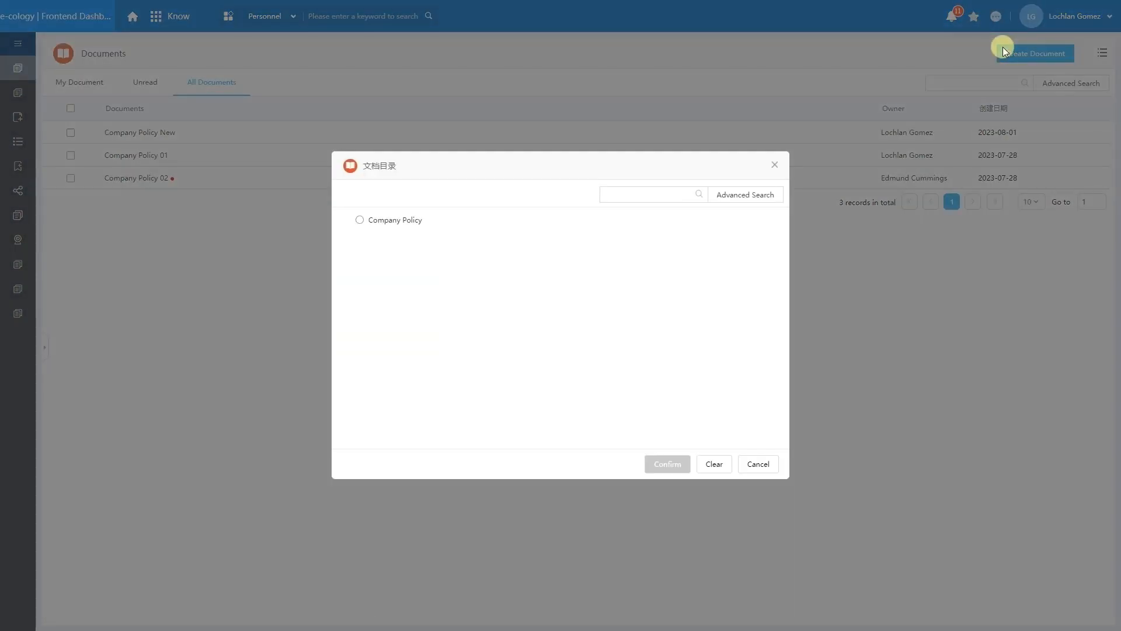
left_click(383, 221)
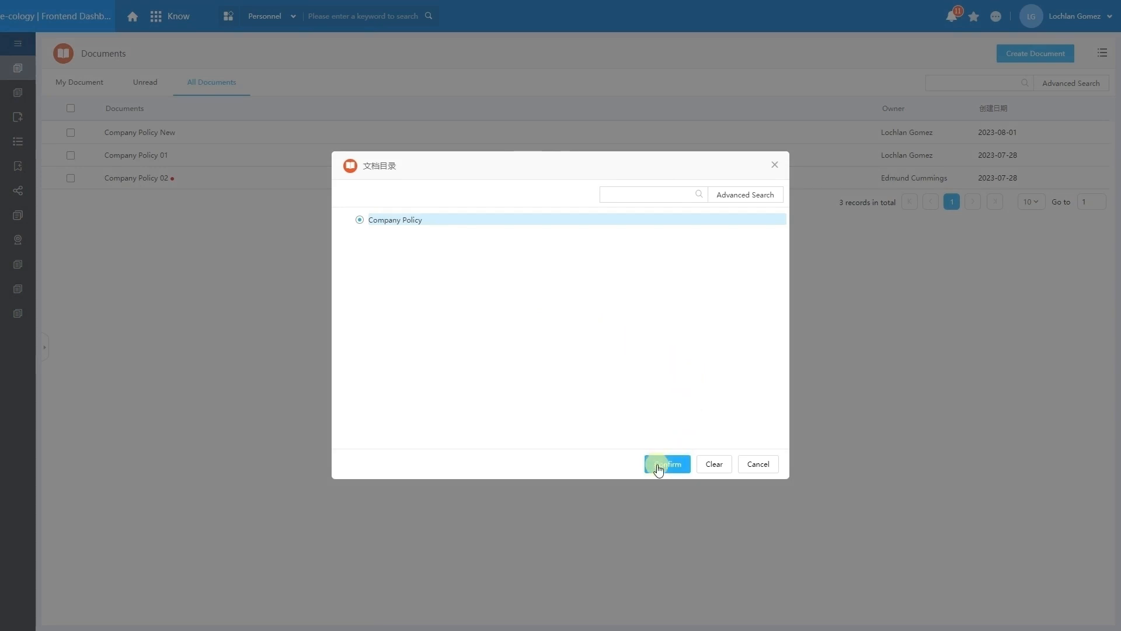
left_click(775, 165)
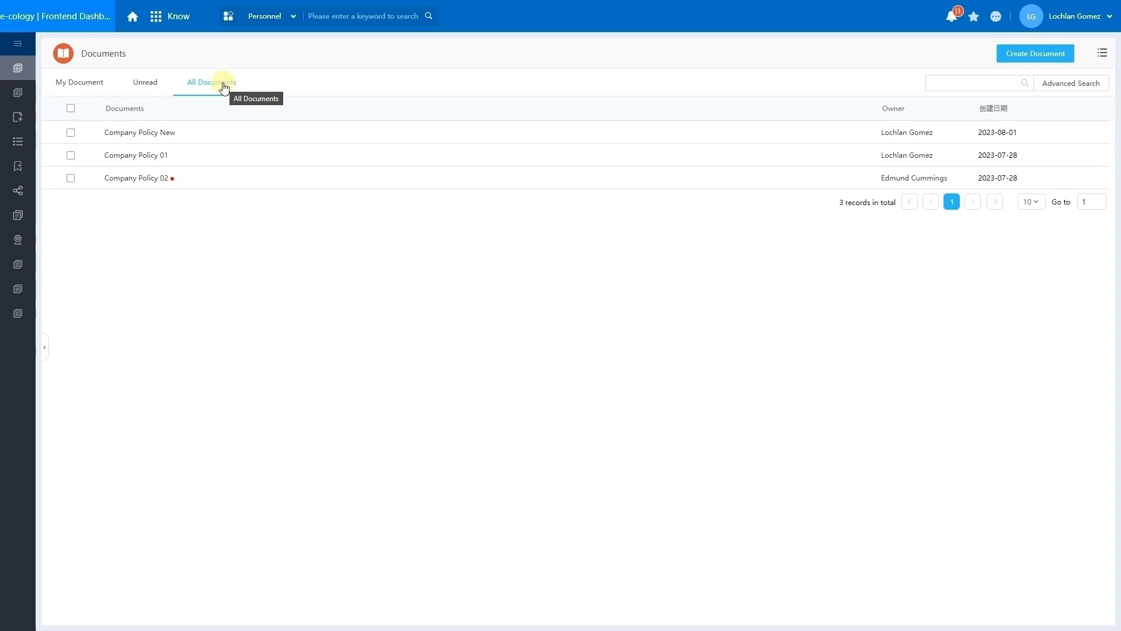
Step: View the unread documents and the own documents, and return to the list of all documents
left_click(151, 86)
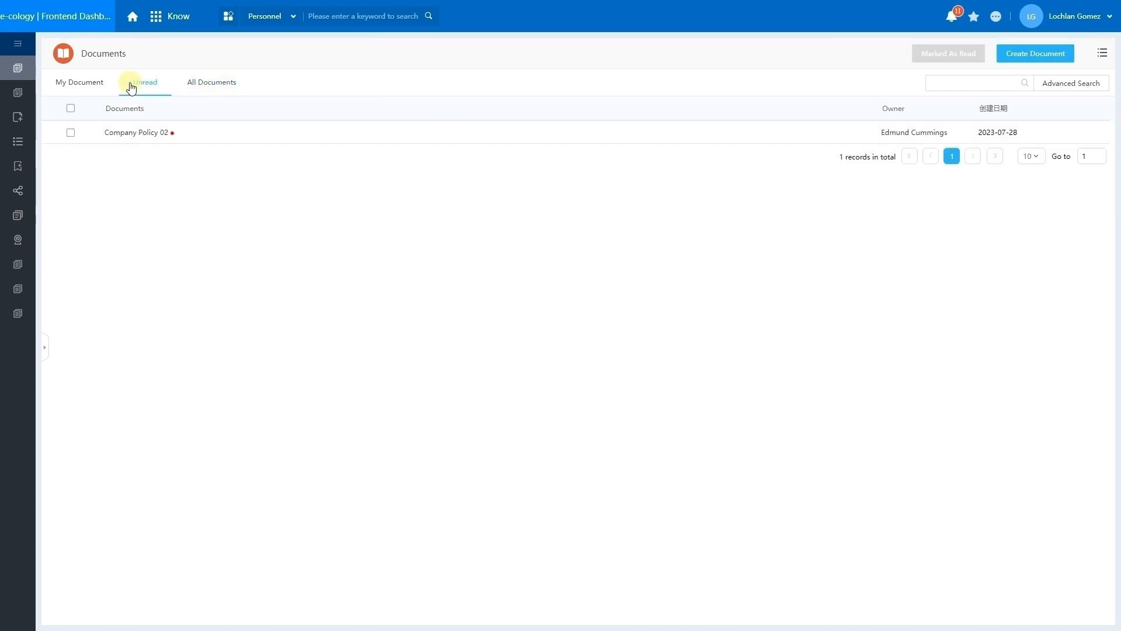
left_click(101, 85)
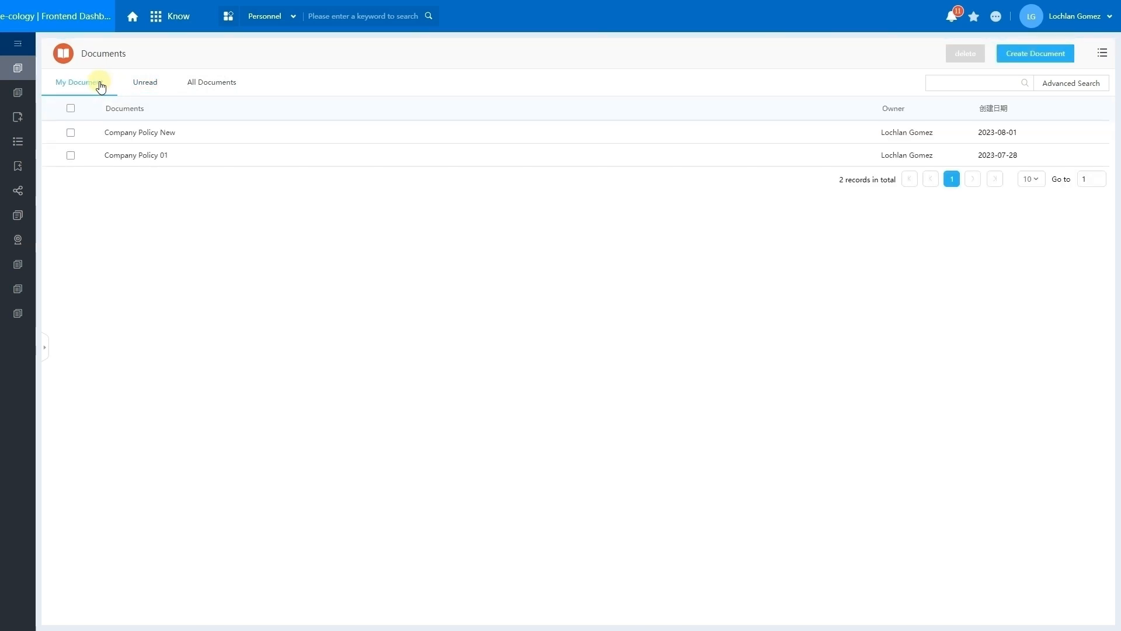
left_click(188, 80)
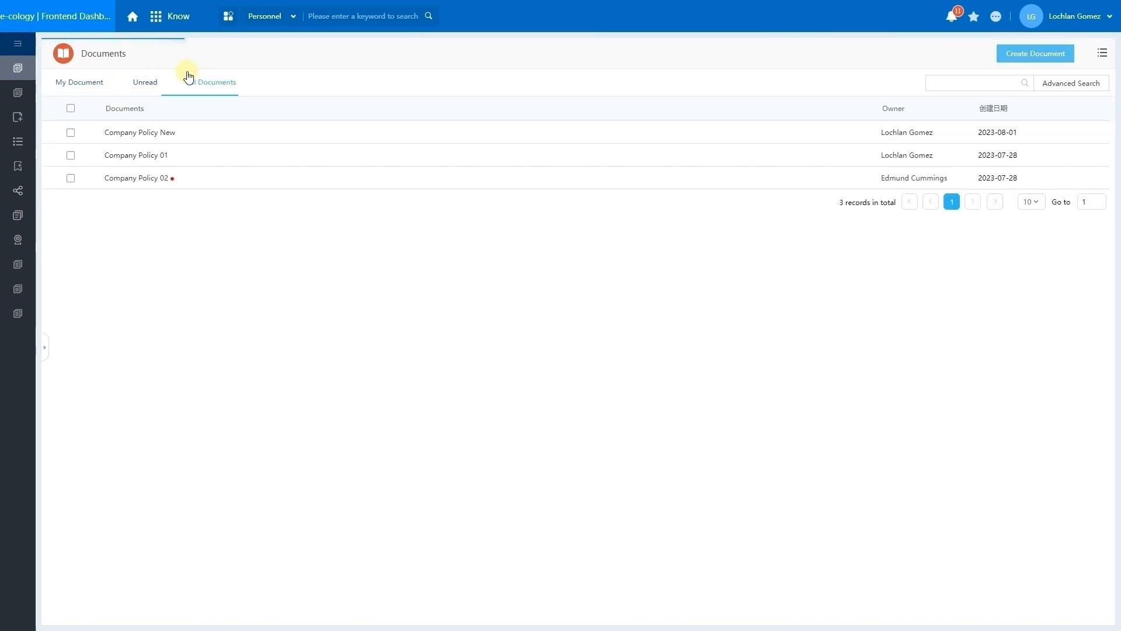
Step: Expand the directory tree beside the document list and switch it from Favorites to All Directory
left_click(47, 347)
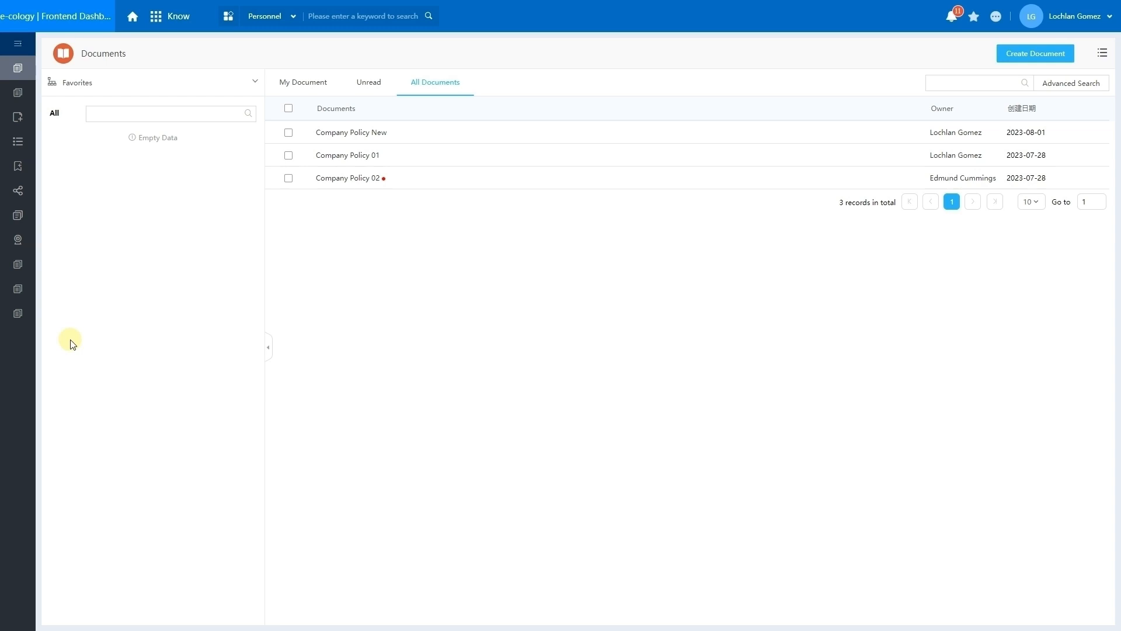
left_click(170, 85)
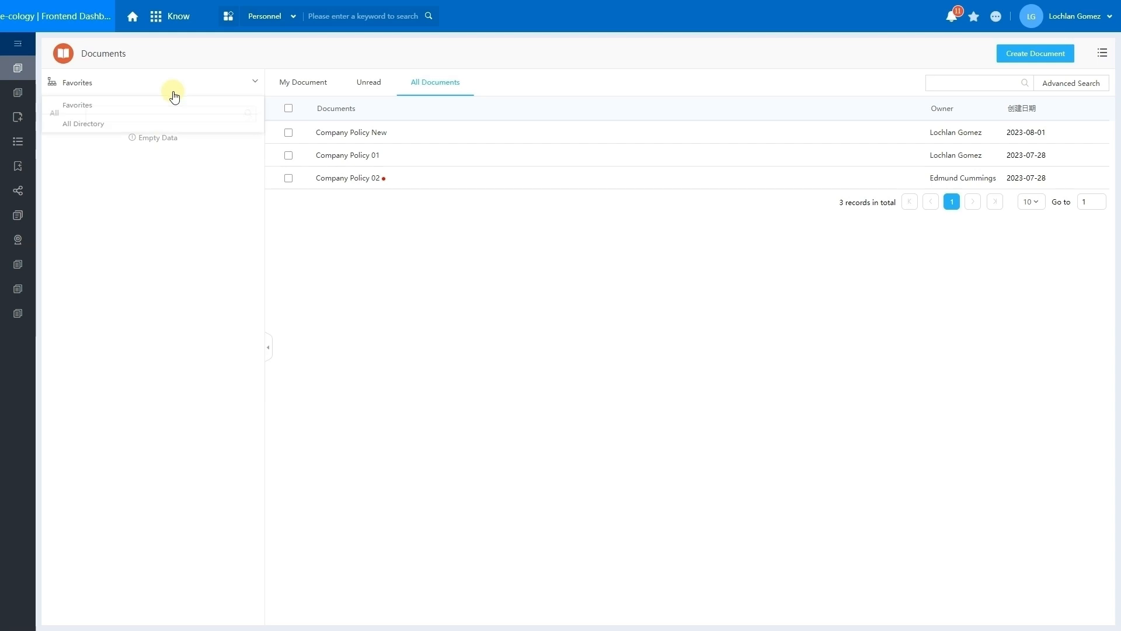
left_click(155, 129)
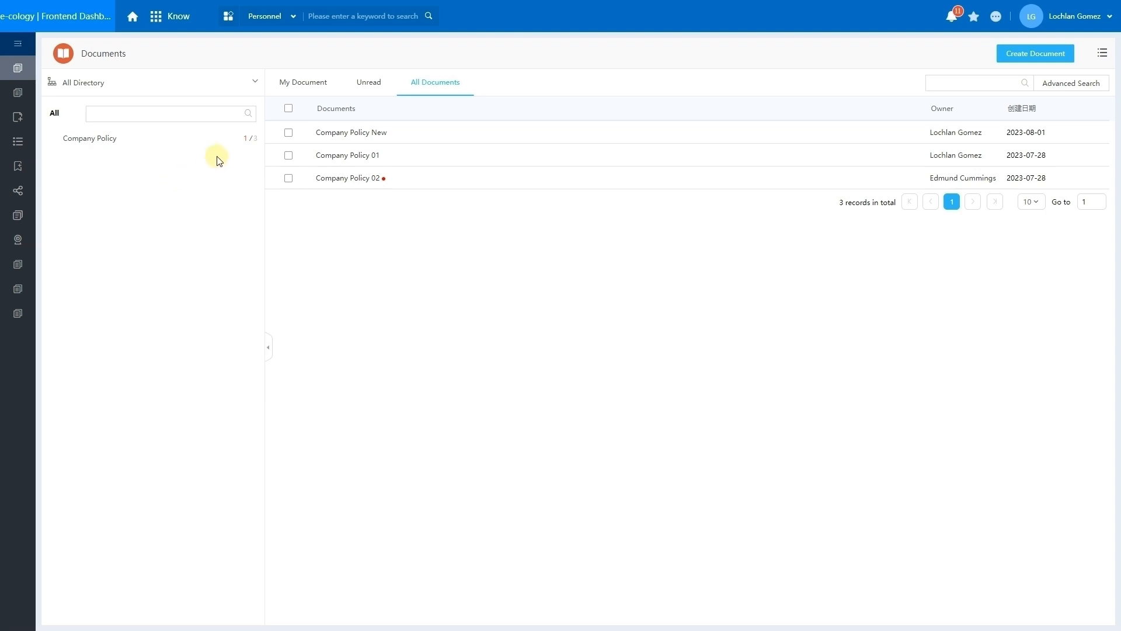
Step: Mark the Company Policy directory as a favorite and cancel the favorite again
left_click(241, 150)
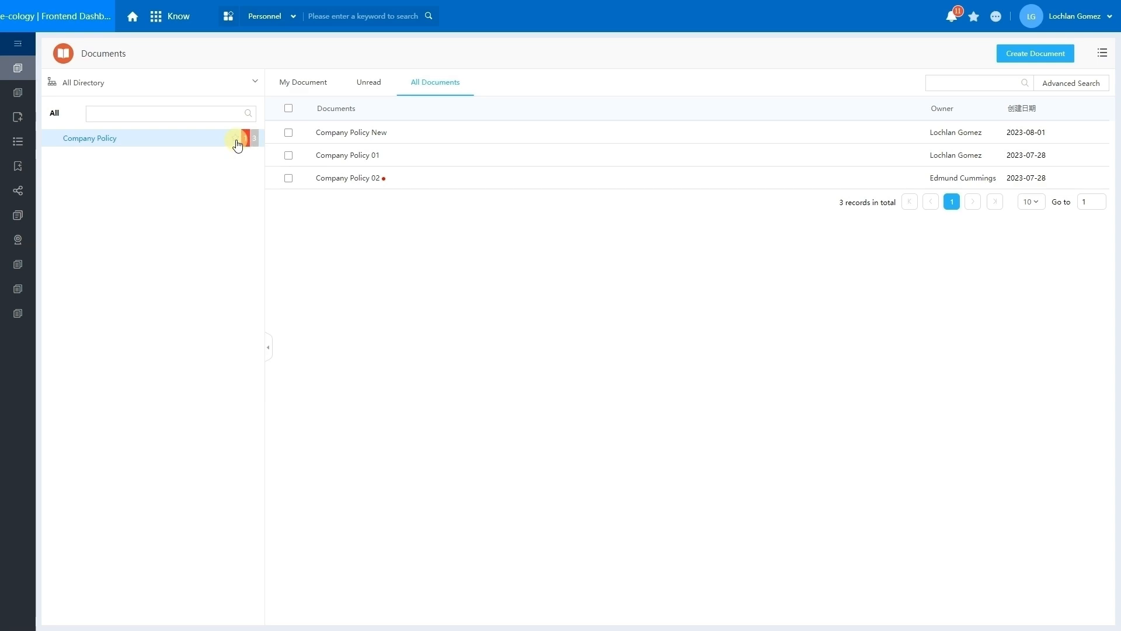
left_click(236, 143)
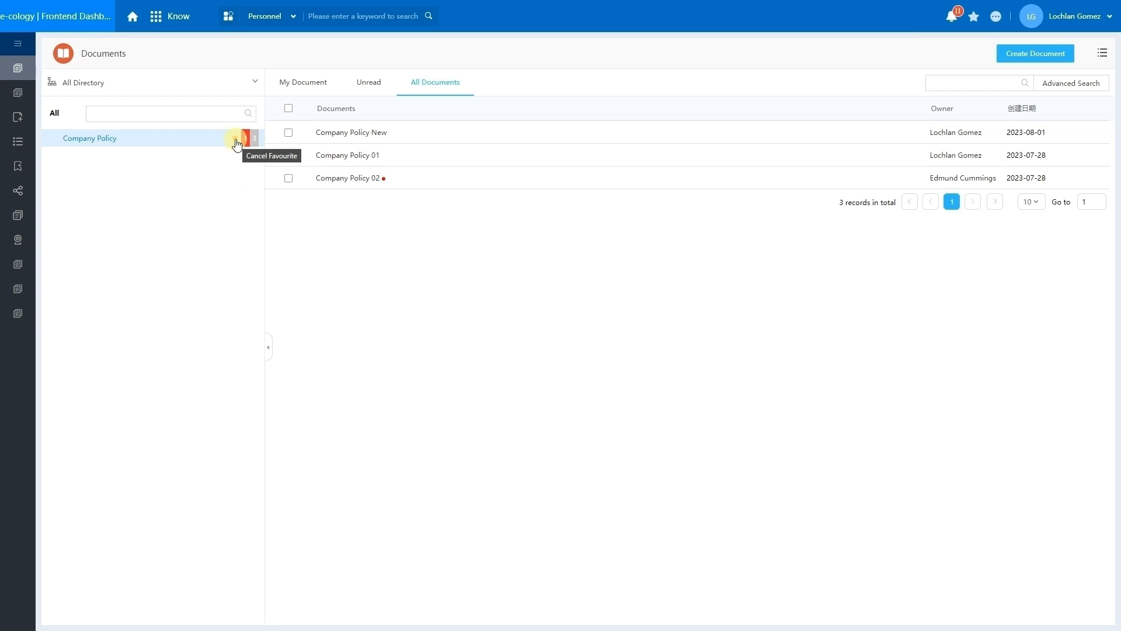
left_click(237, 142)
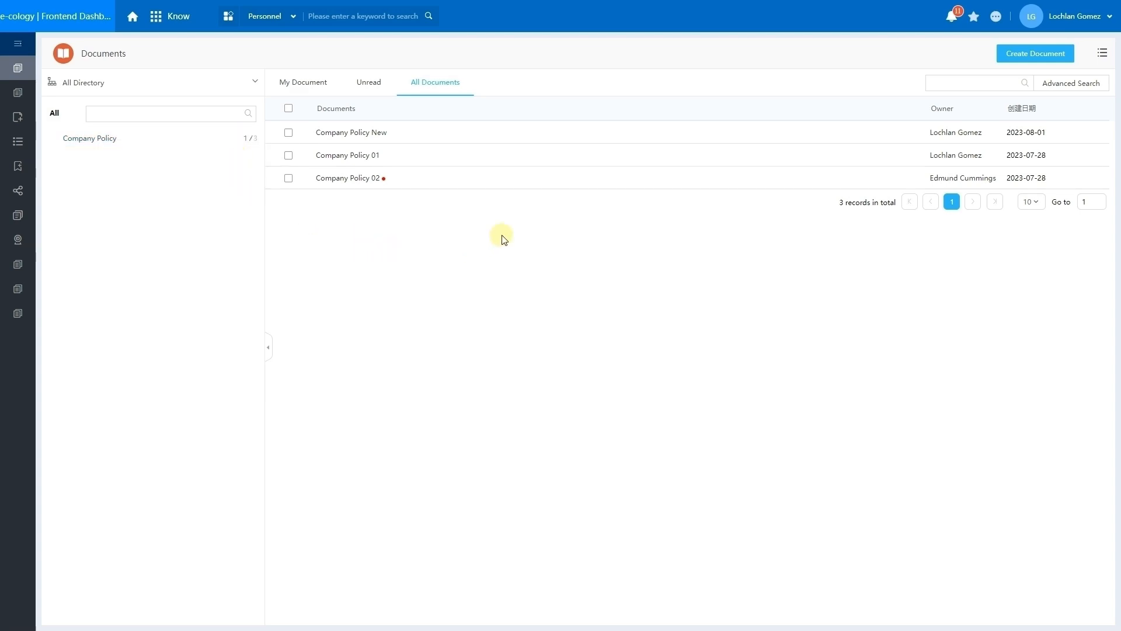
Step: Edit the Company Policy 01 document so its body reads "Company Policy 0001" and submit the change
mouse_move(1092, 158)
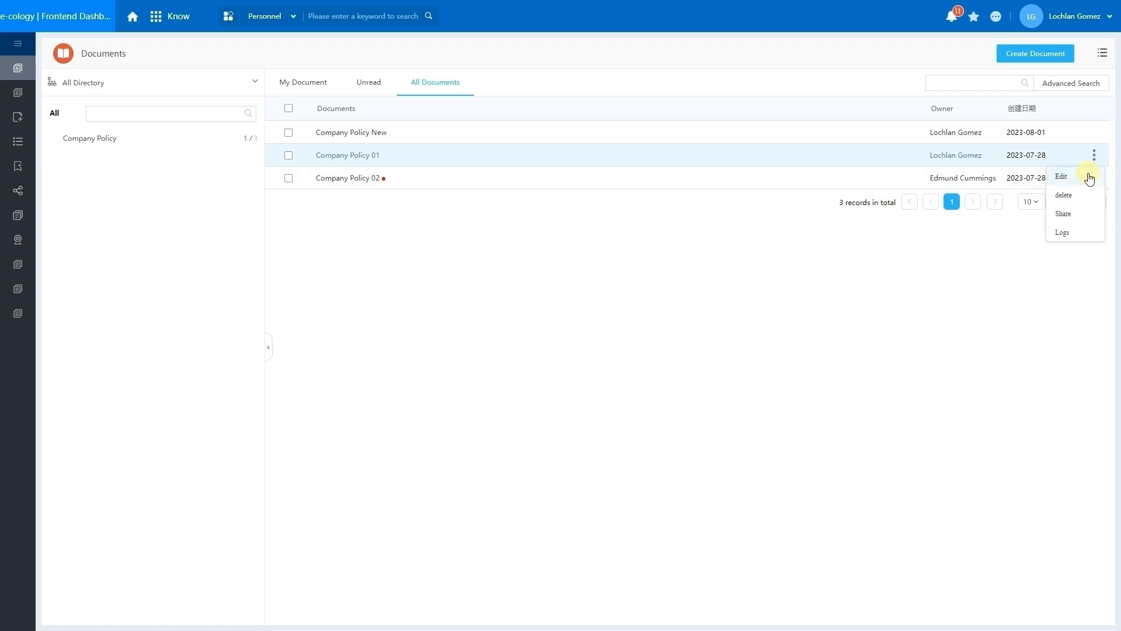
left_click(1089, 178)
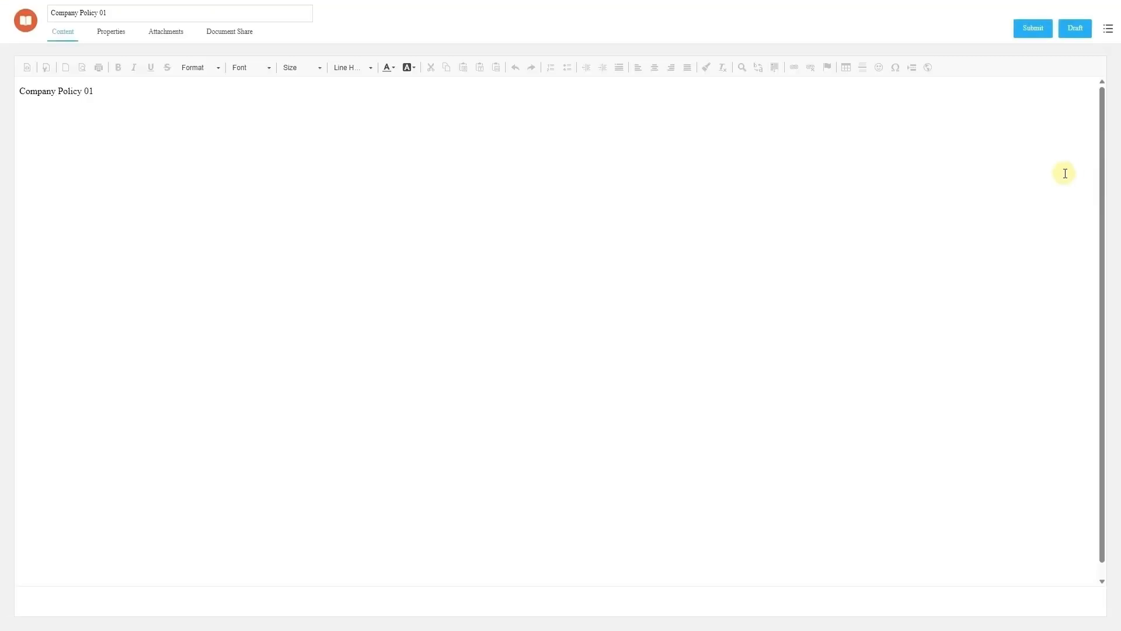
key("BackSpace")
type("001")
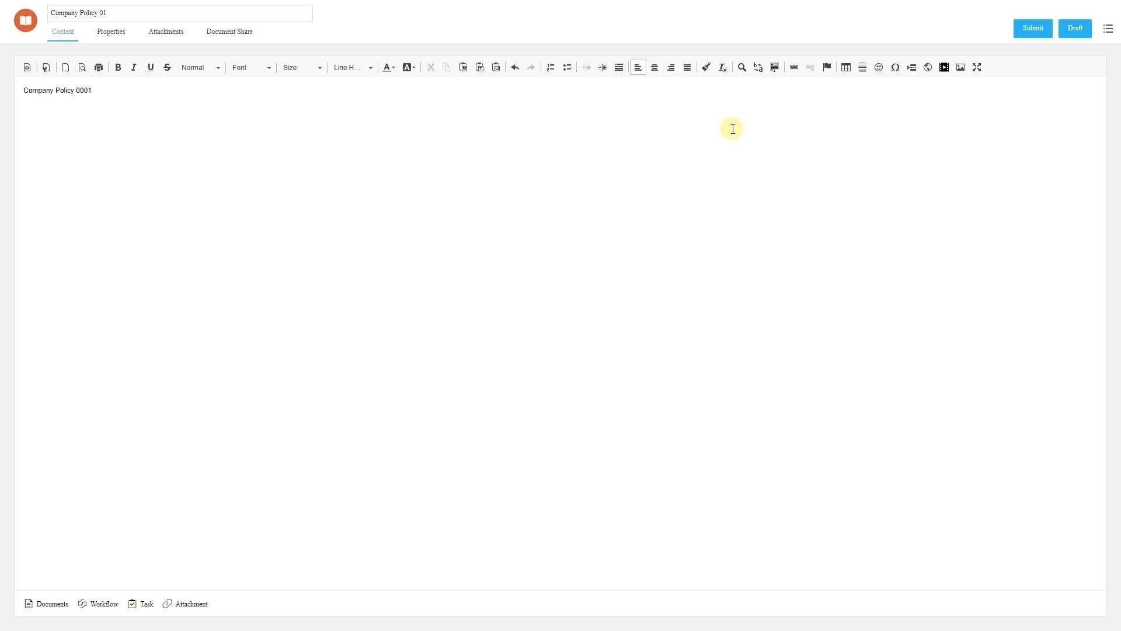
left_click(1039, 35)
left_click(1071, 33)
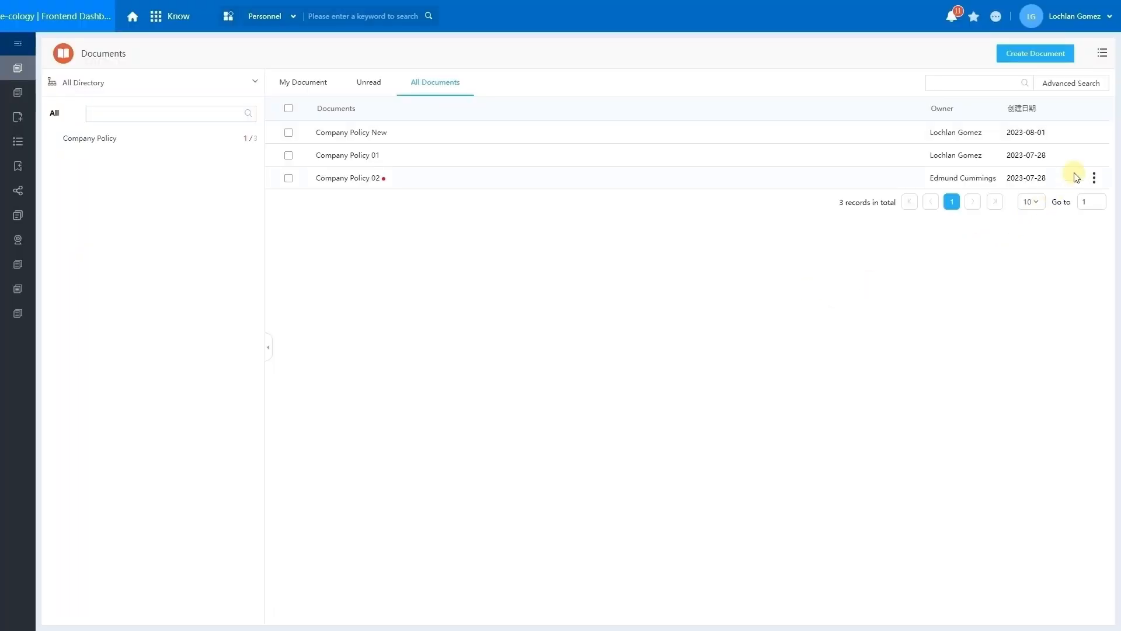
Step: View the document log of Company Policy 01 and close it
left_click(1090, 155)
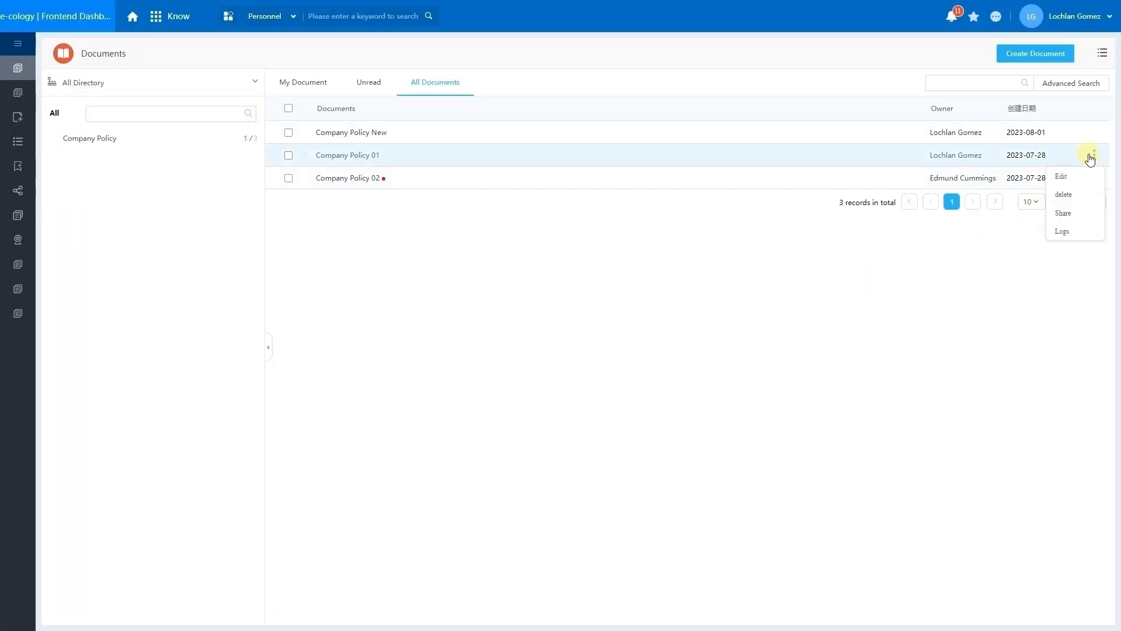
left_click(1073, 234)
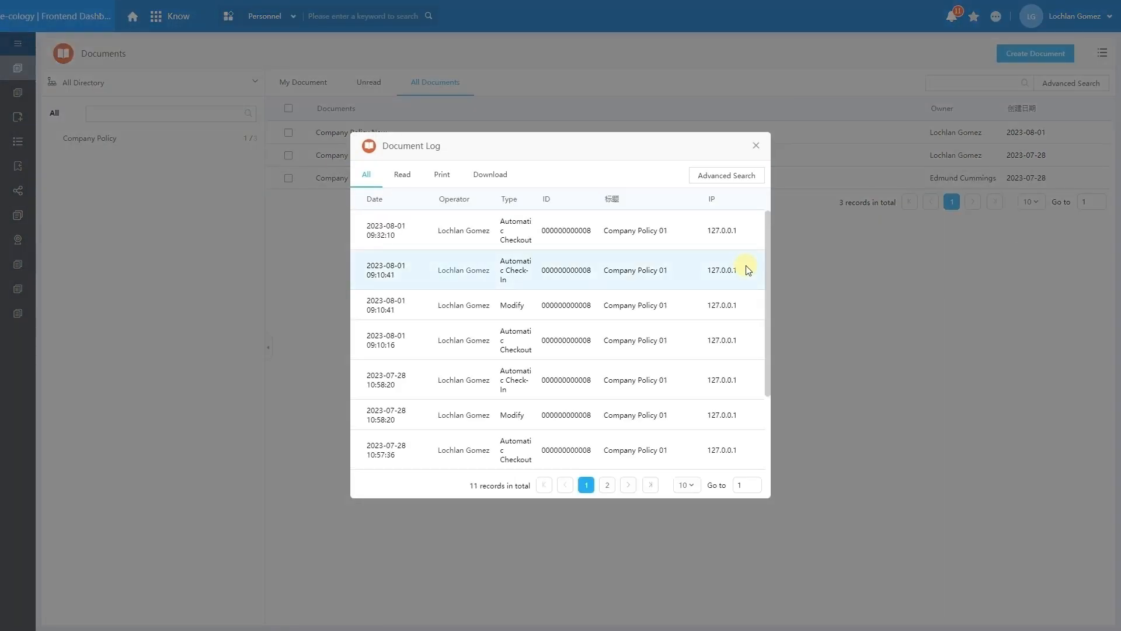
left_click(756, 147)
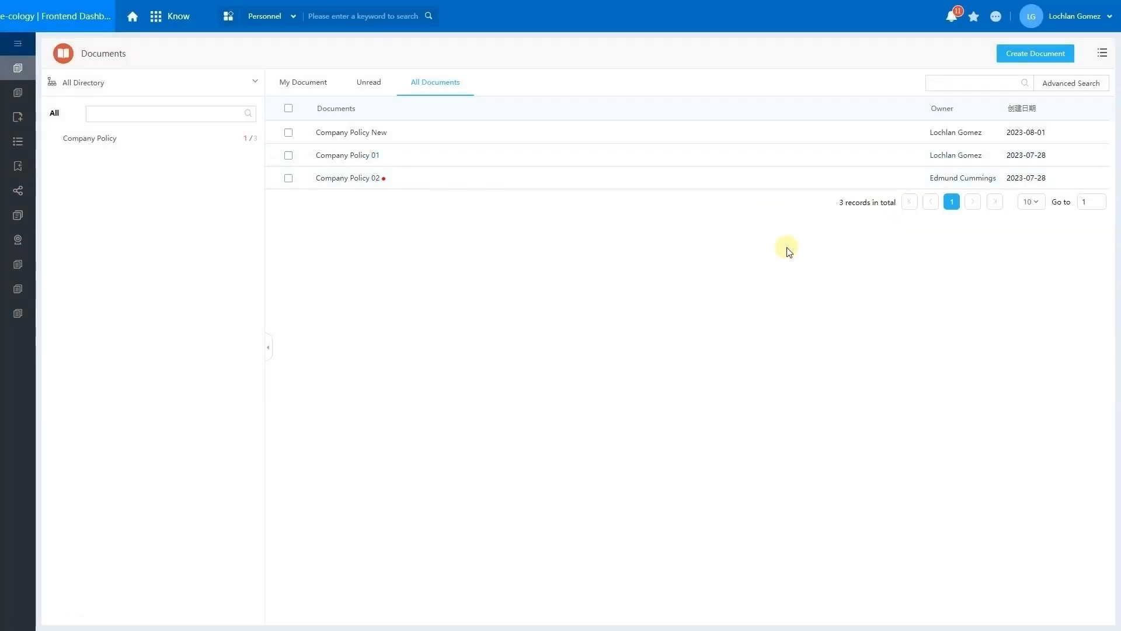
Step: Delete the Company Policy New document from the document list
left_click(1093, 133)
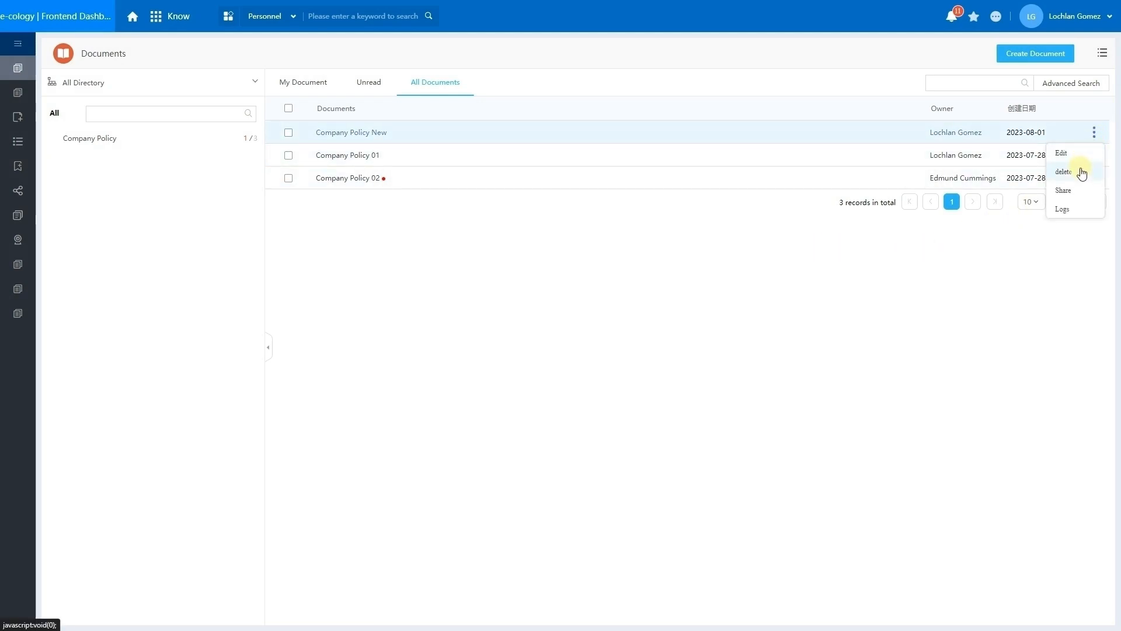
left_click(1086, 171)
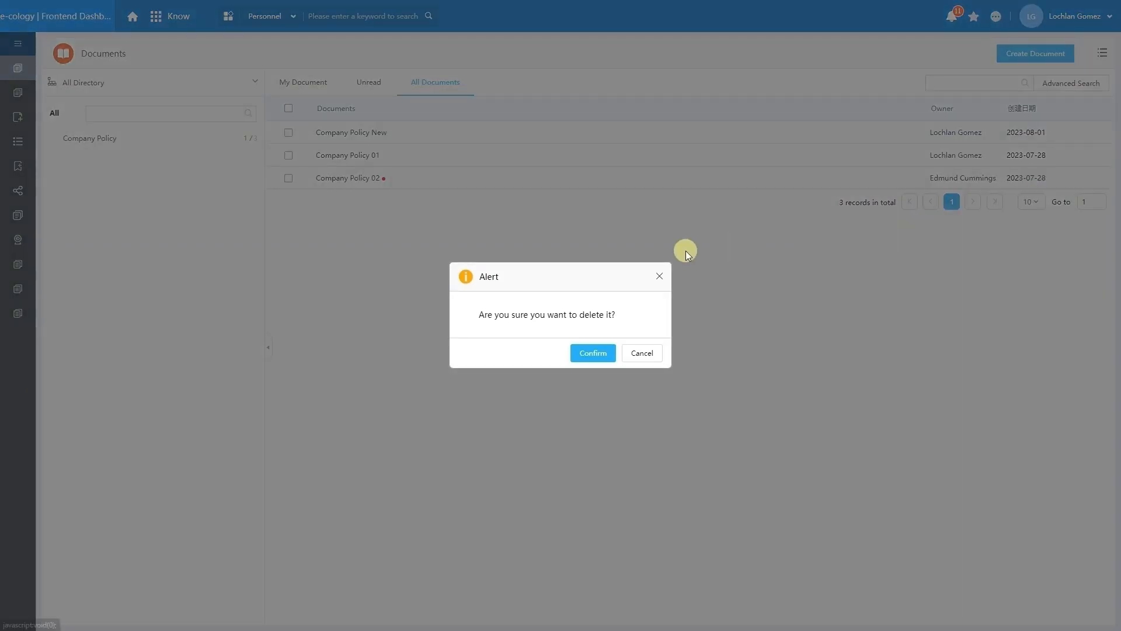
left_click(597, 353)
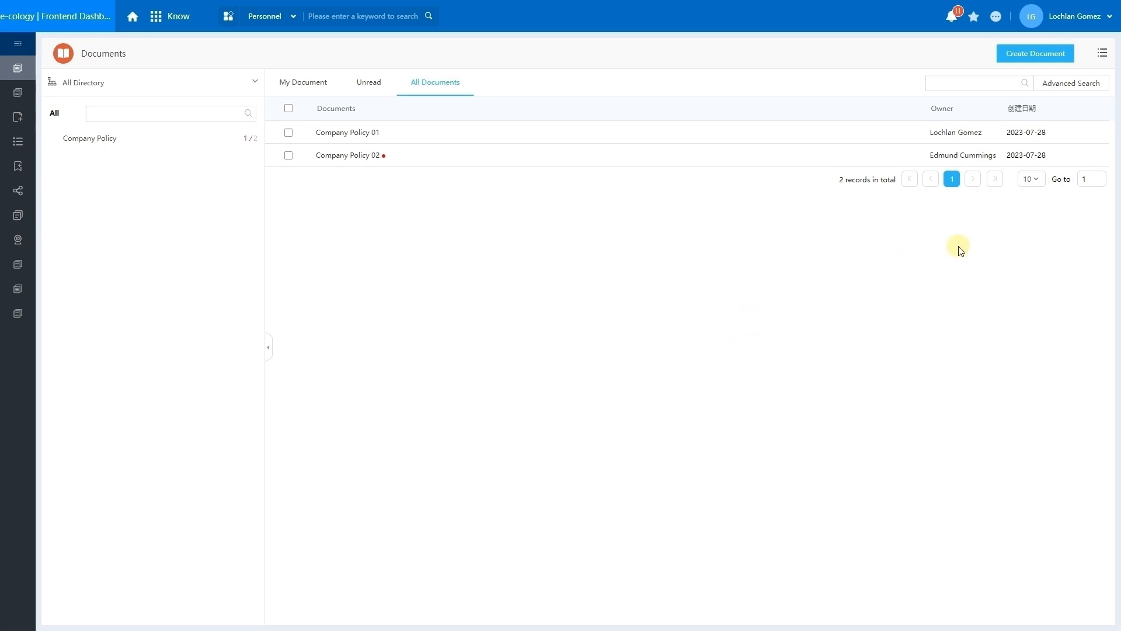
Step: Add a new sharing entry for the Company Policy 01 document with object type post and Vice President as the object
left_click(1091, 132)
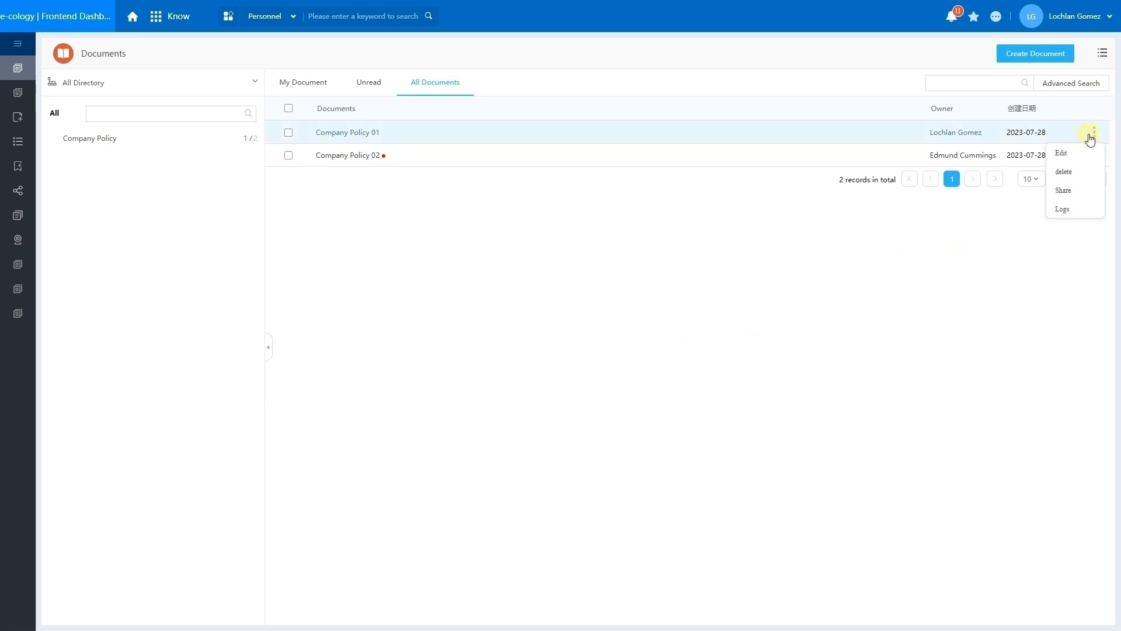
left_click(1079, 191)
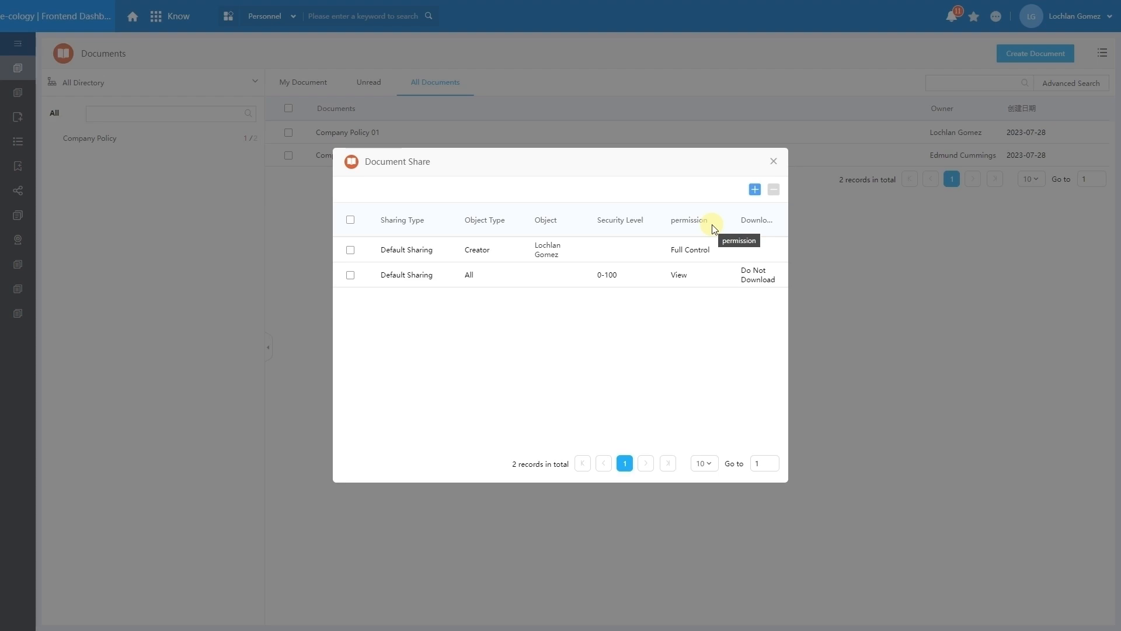
left_click(754, 189)
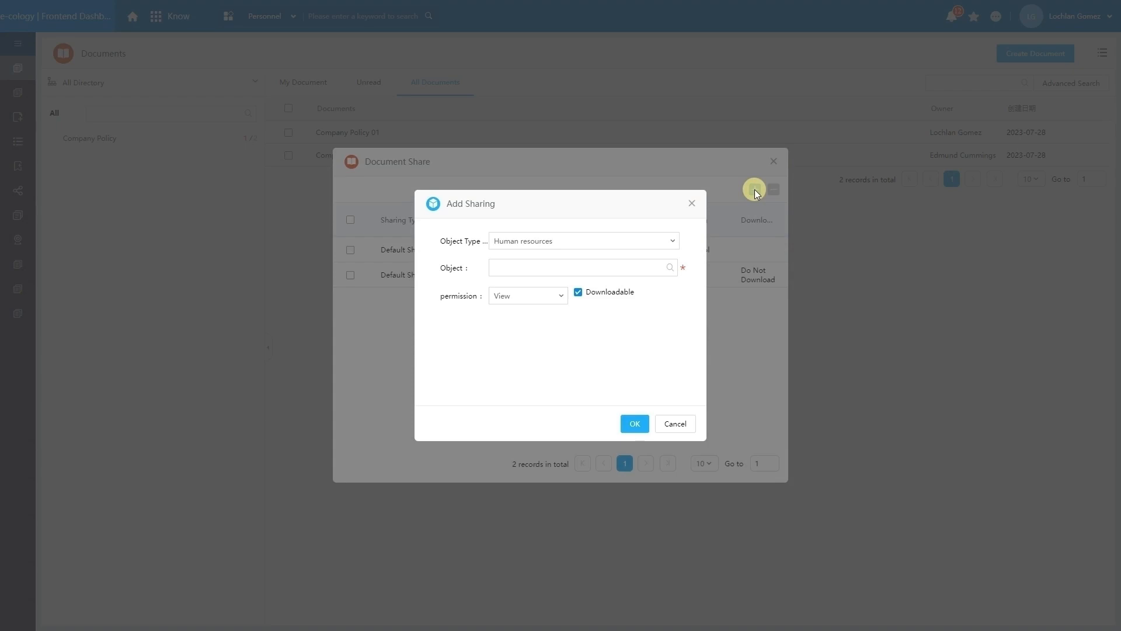
left_click(679, 242)
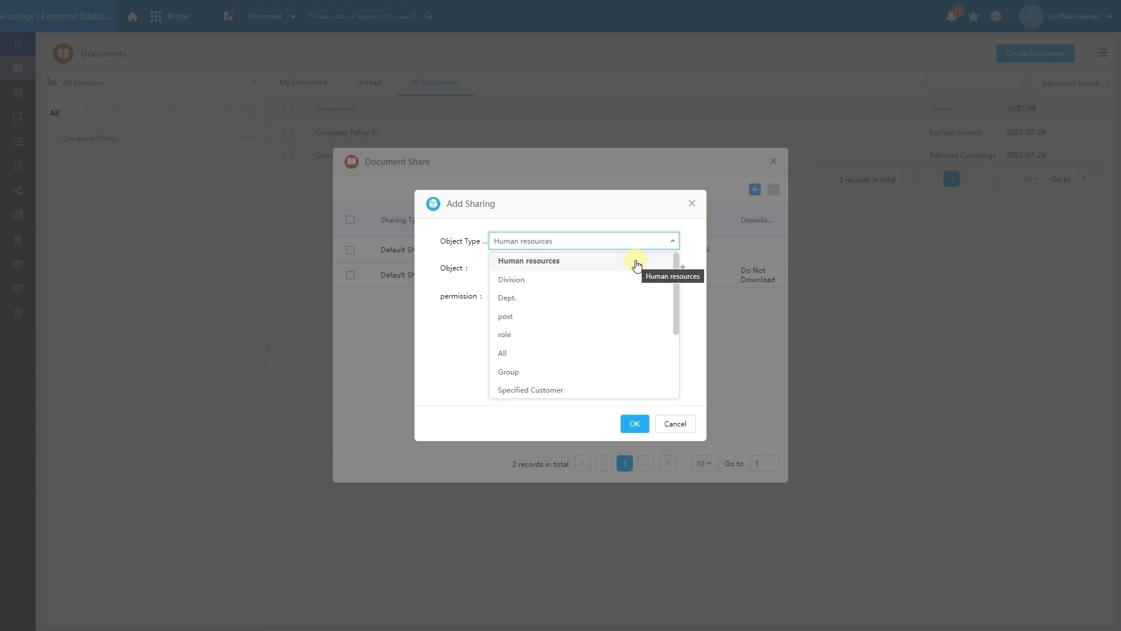
left_click(610, 325)
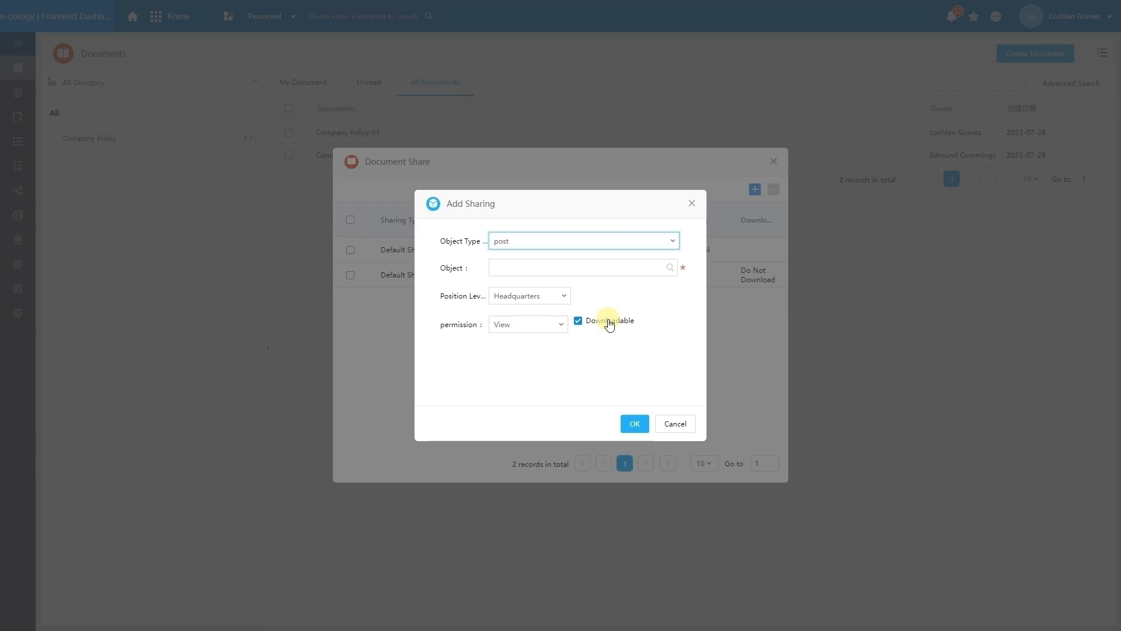
left_click(671, 268)
left_click(516, 269)
left_click(560, 268)
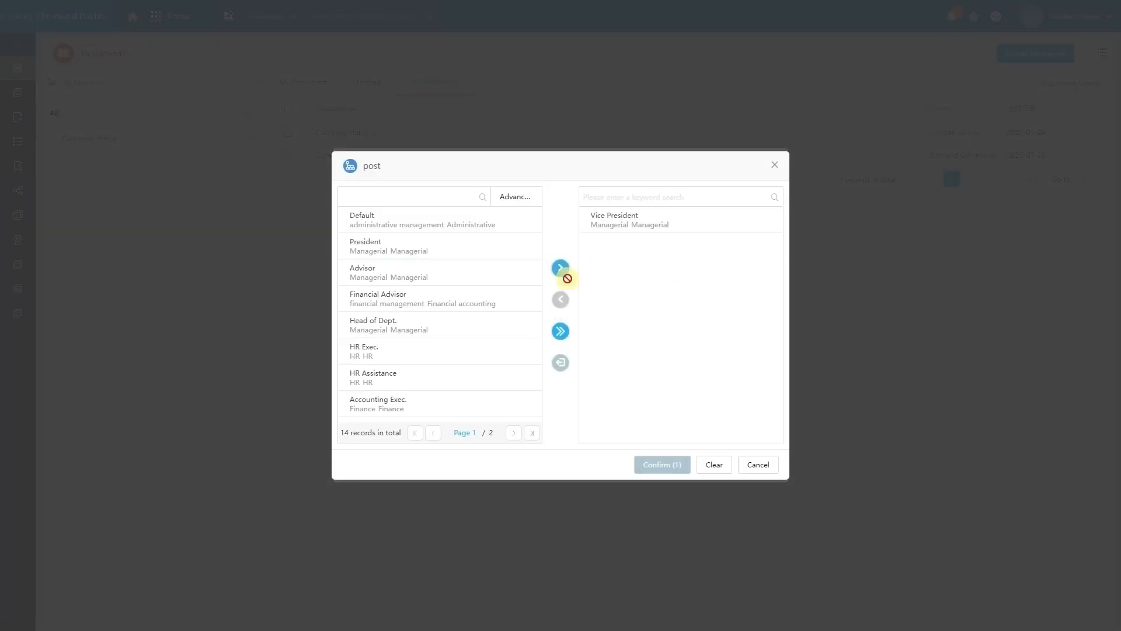
left_click(648, 464)
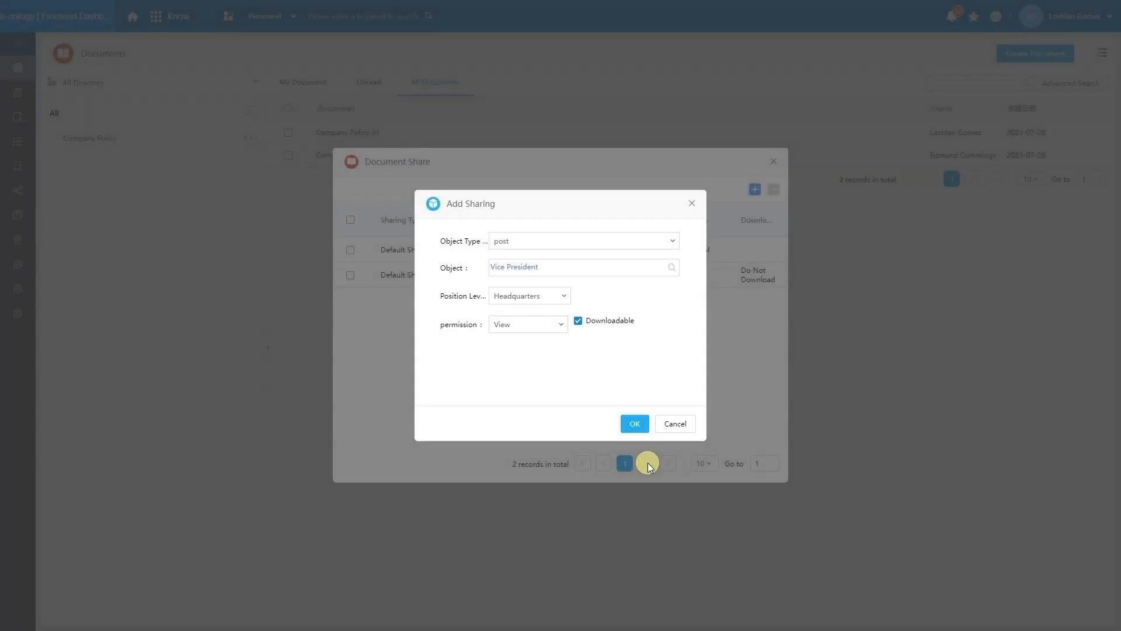
Step: Restrict the sharing entry's position level to a specified division and choose Singapore Div
left_click(564, 297)
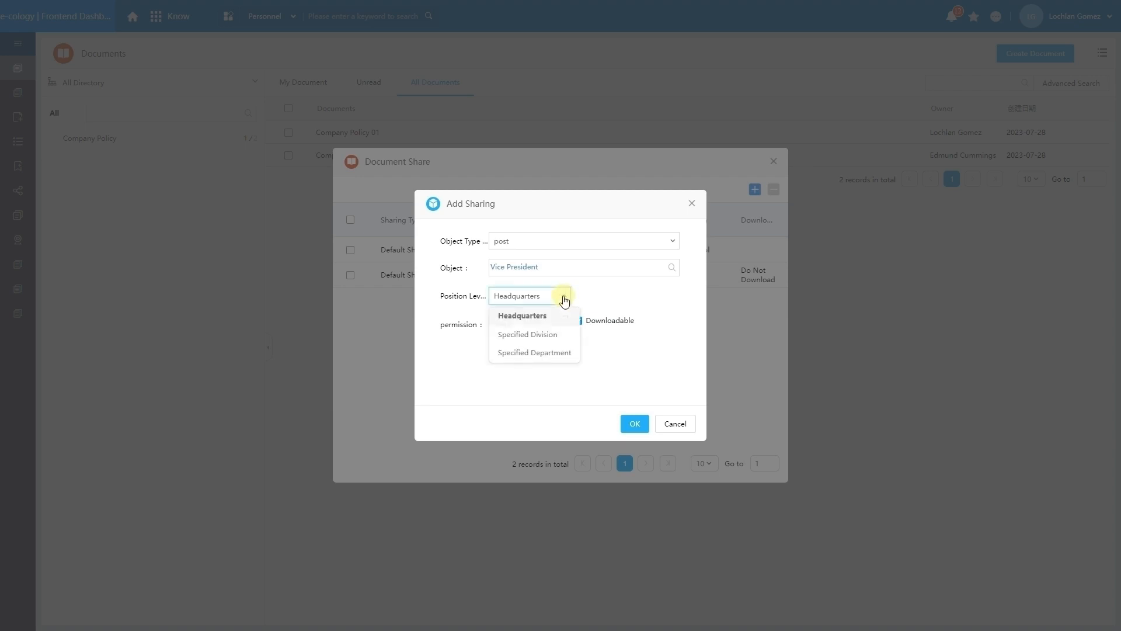
left_click(561, 335)
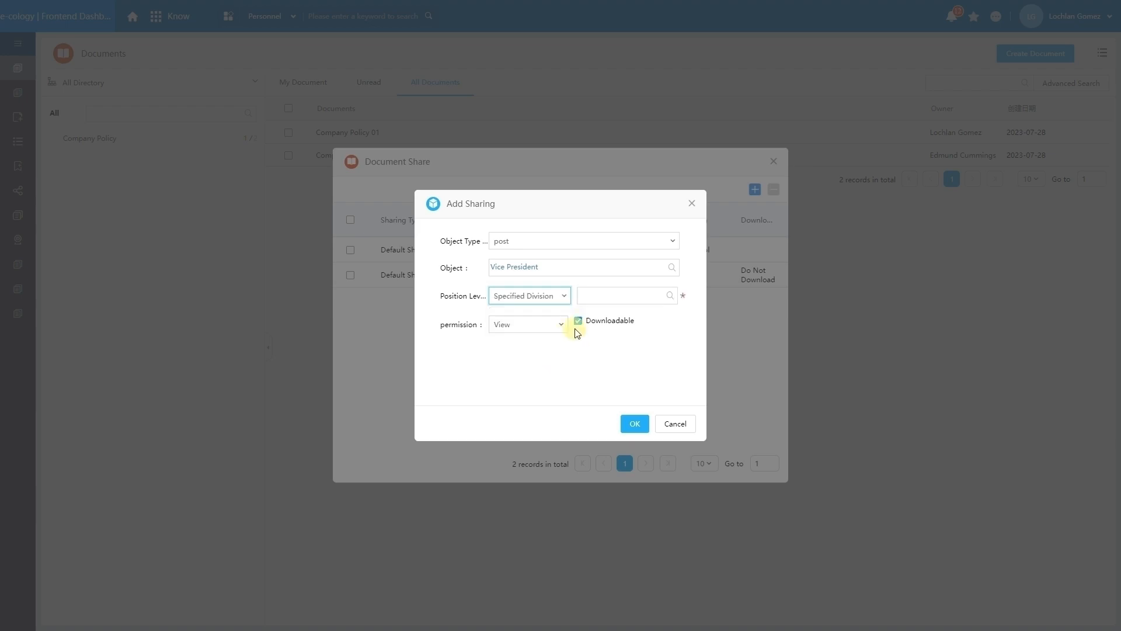
left_click(670, 295)
left_click(458, 243)
left_click(525, 286)
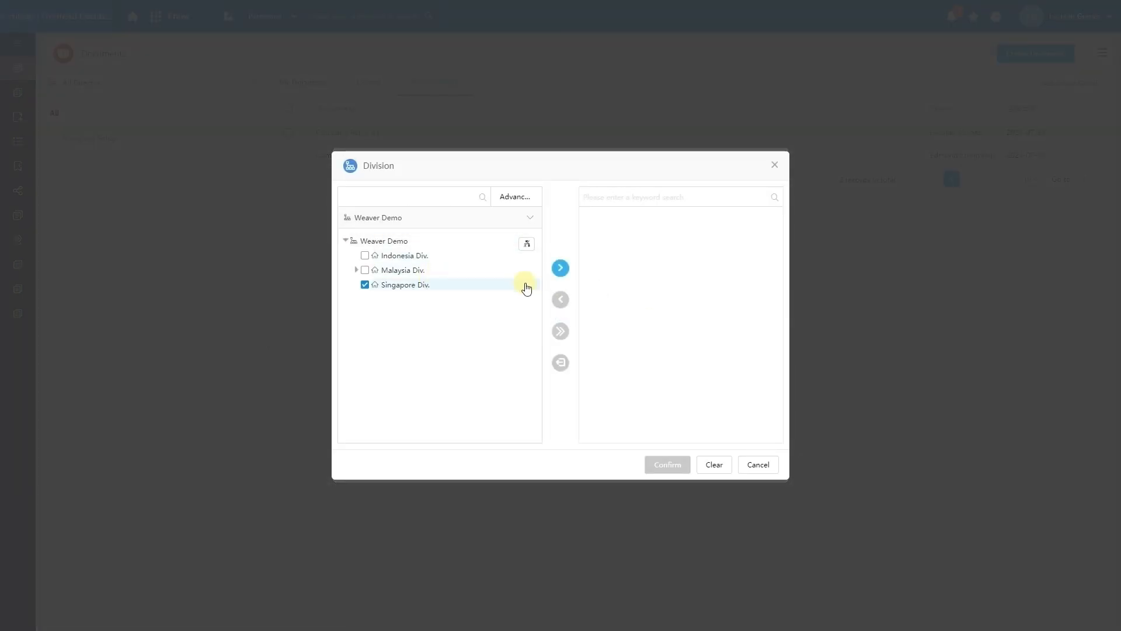
left_click(561, 267)
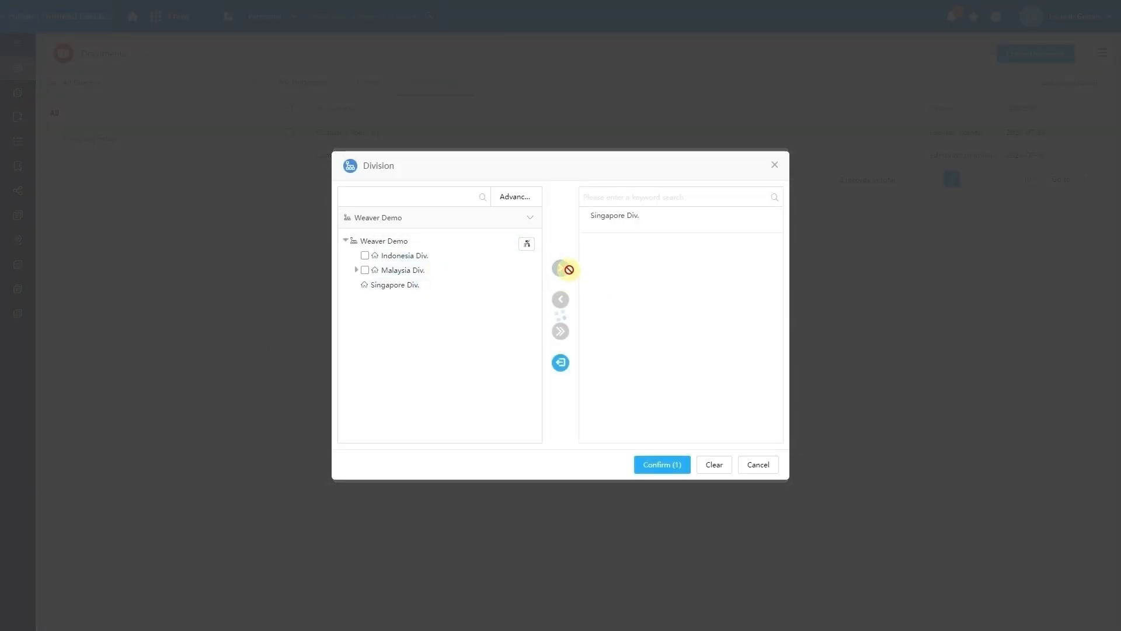
left_click(657, 463)
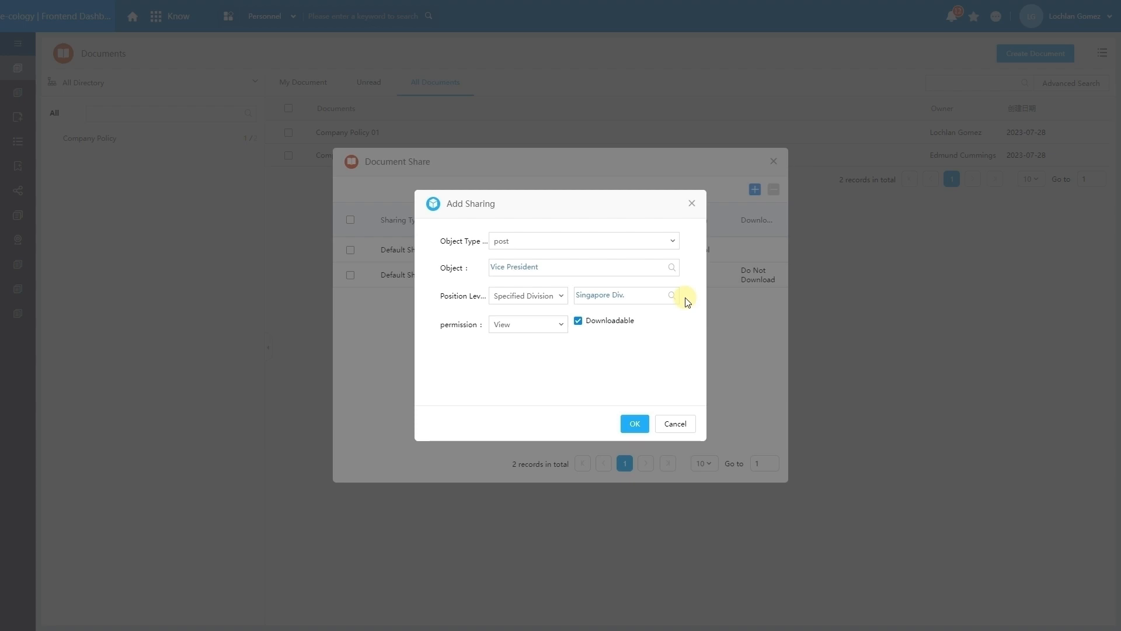
Step: Set the sharing permission to Edit and confirm the new sharing entry
left_click(559, 329)
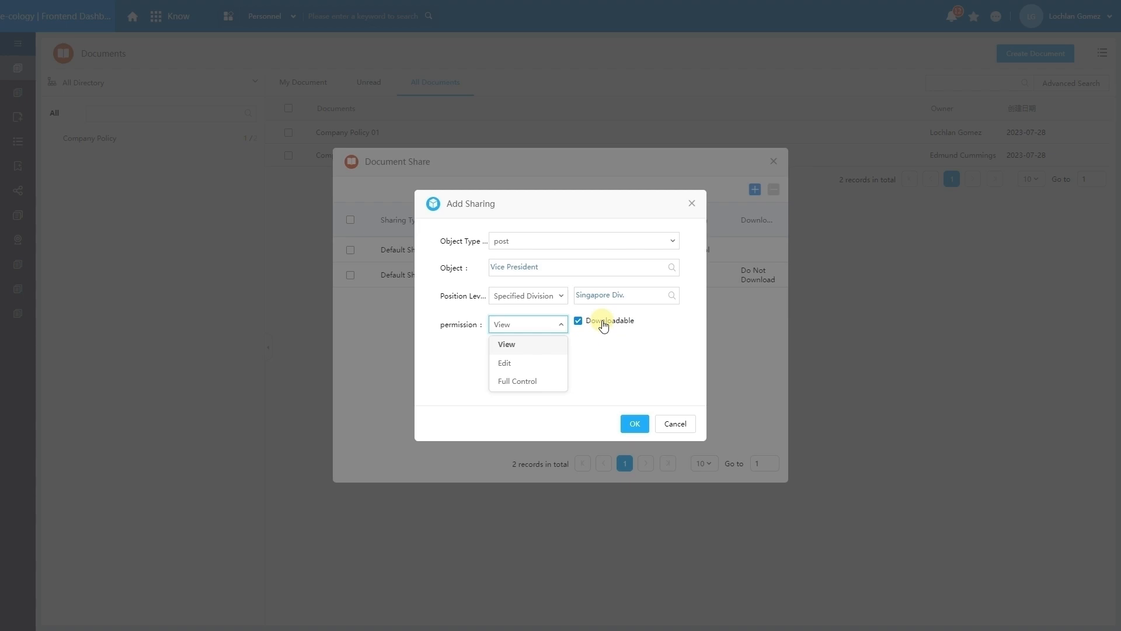
left_click(538, 362)
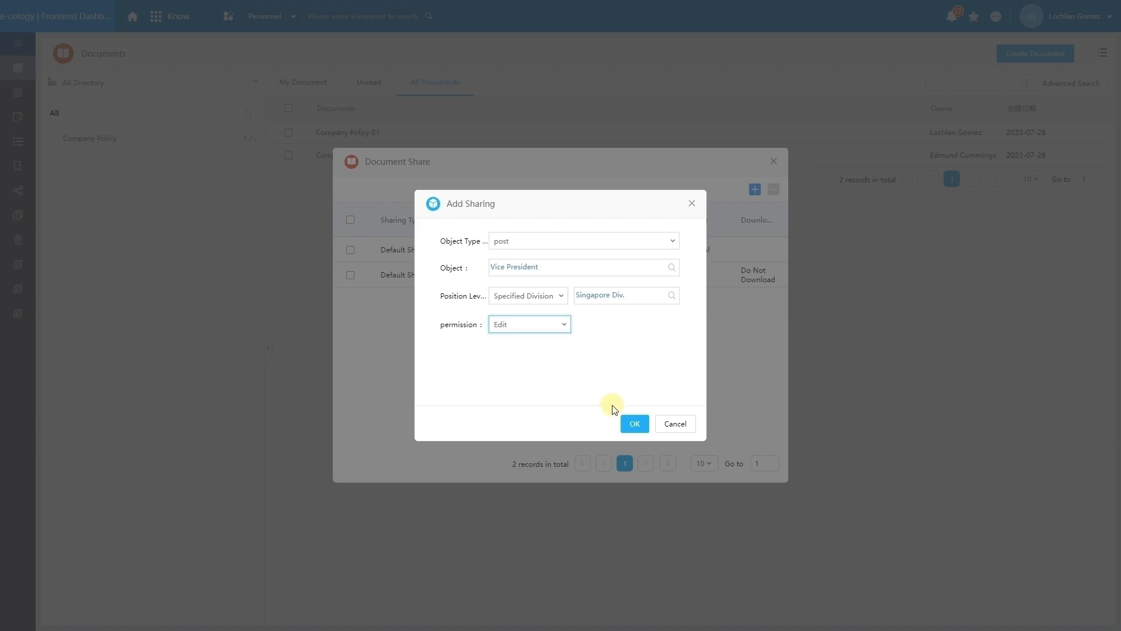
left_click(627, 421)
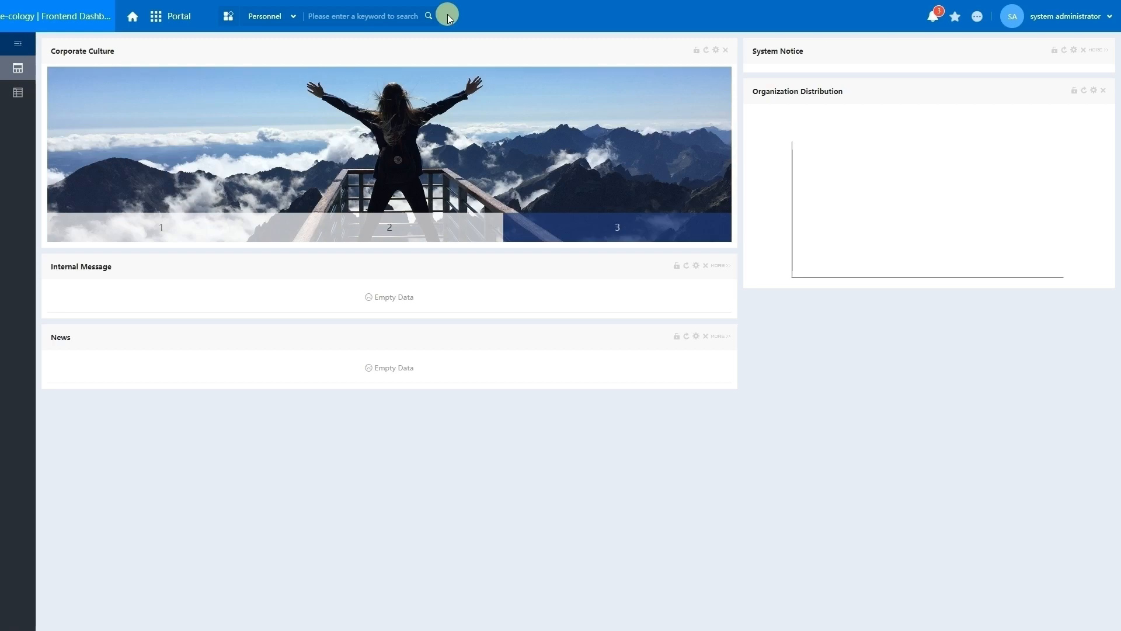
Step: Go to the Backend Dashboard and open the Content Engine's directory settings
mouse_move(977, 17)
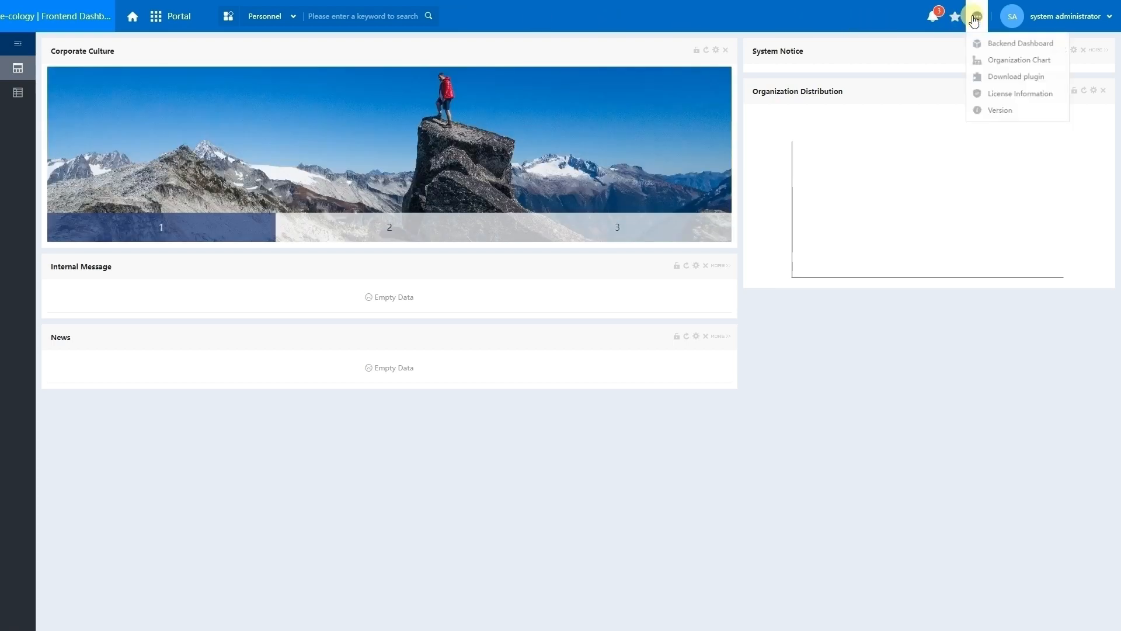
left_click(990, 43)
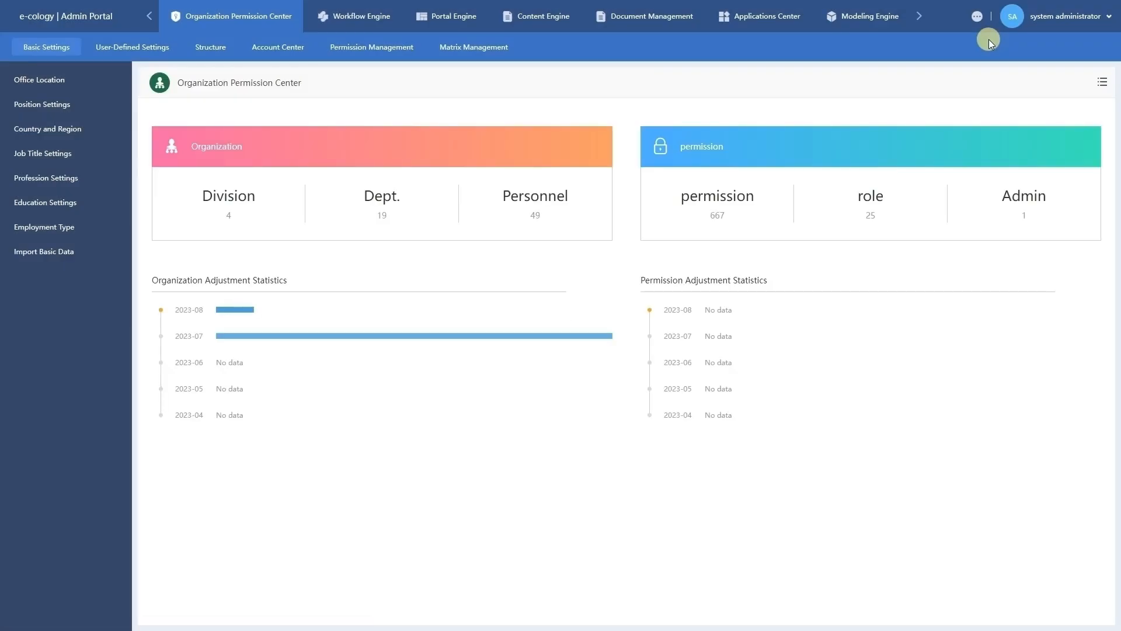
left_click(548, 13)
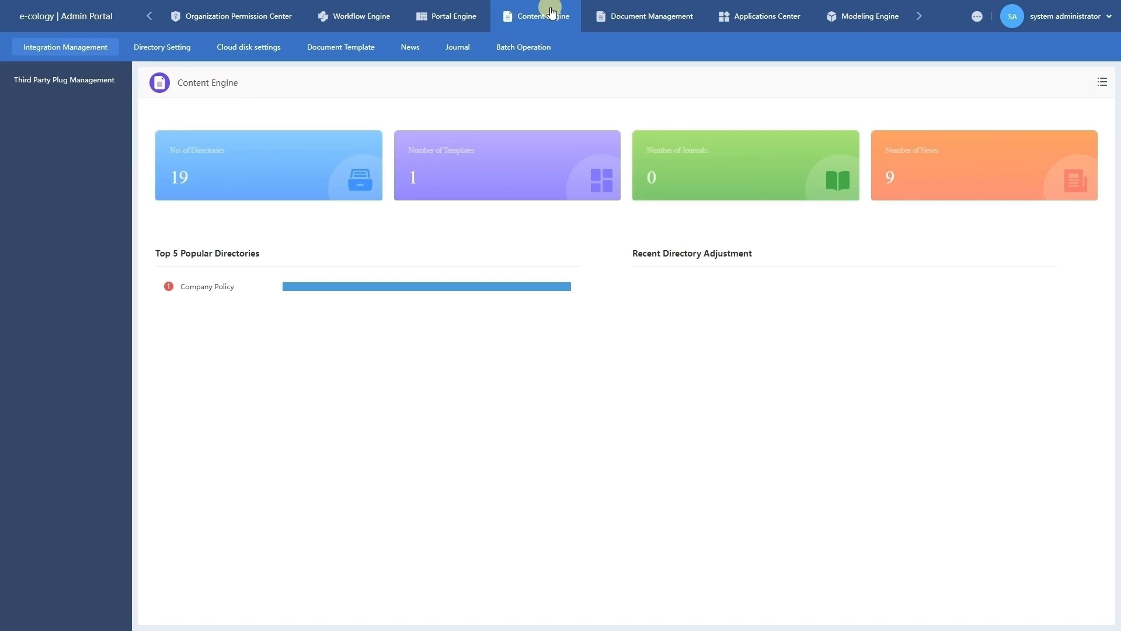
left_click(170, 47)
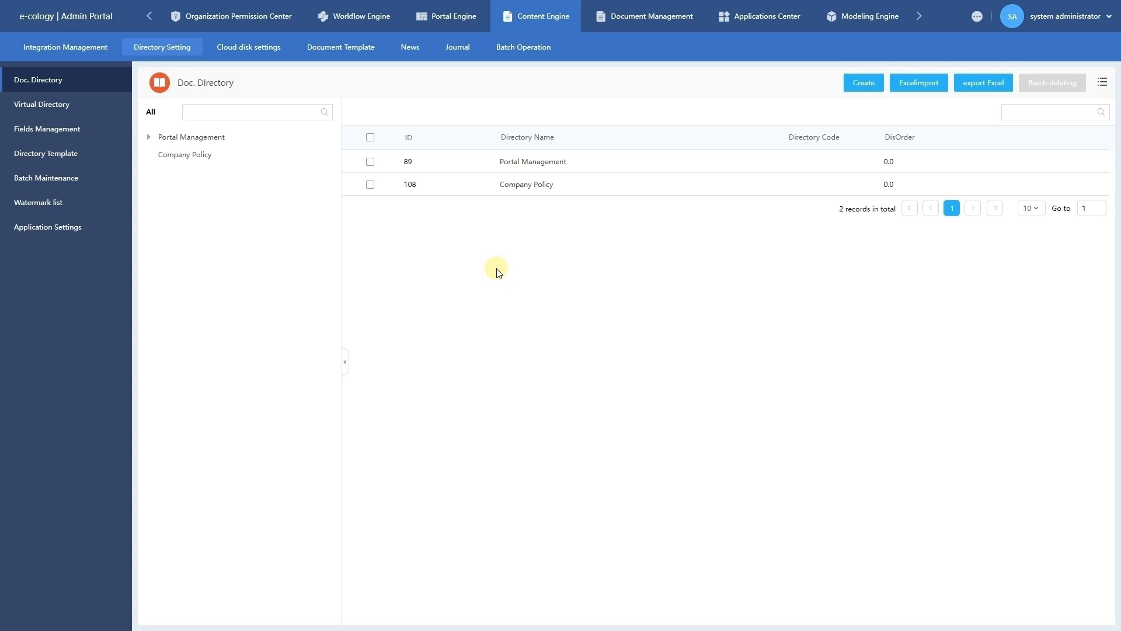
Step: Create and save a new top-level document directory named "HR Related Document"
left_click(864, 84)
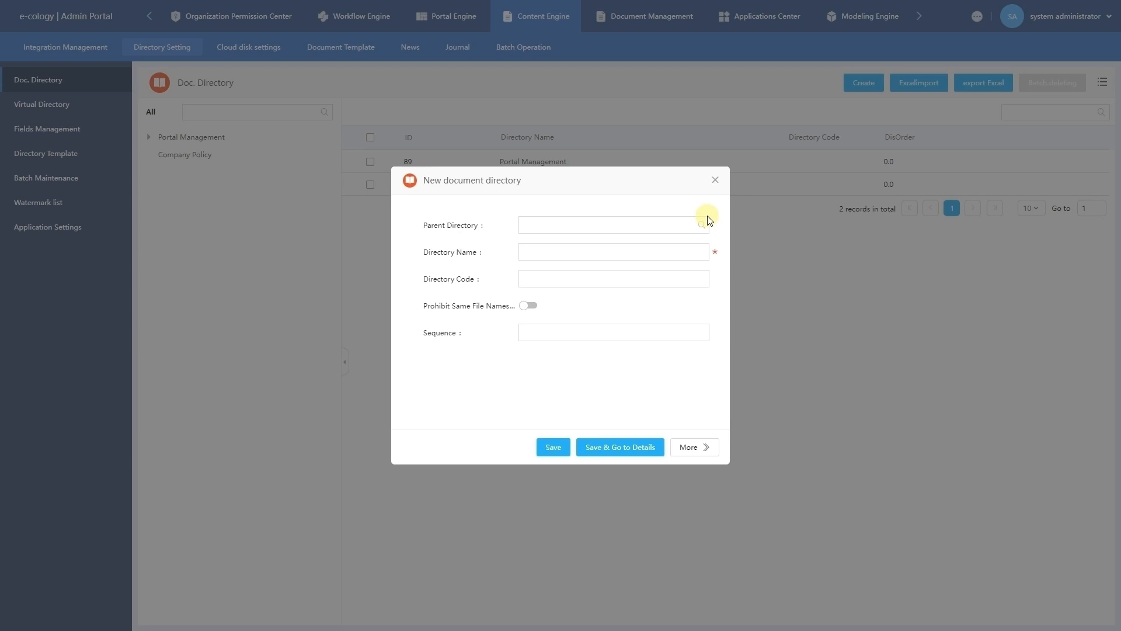
left_click(652, 248)
type("HR Rela")
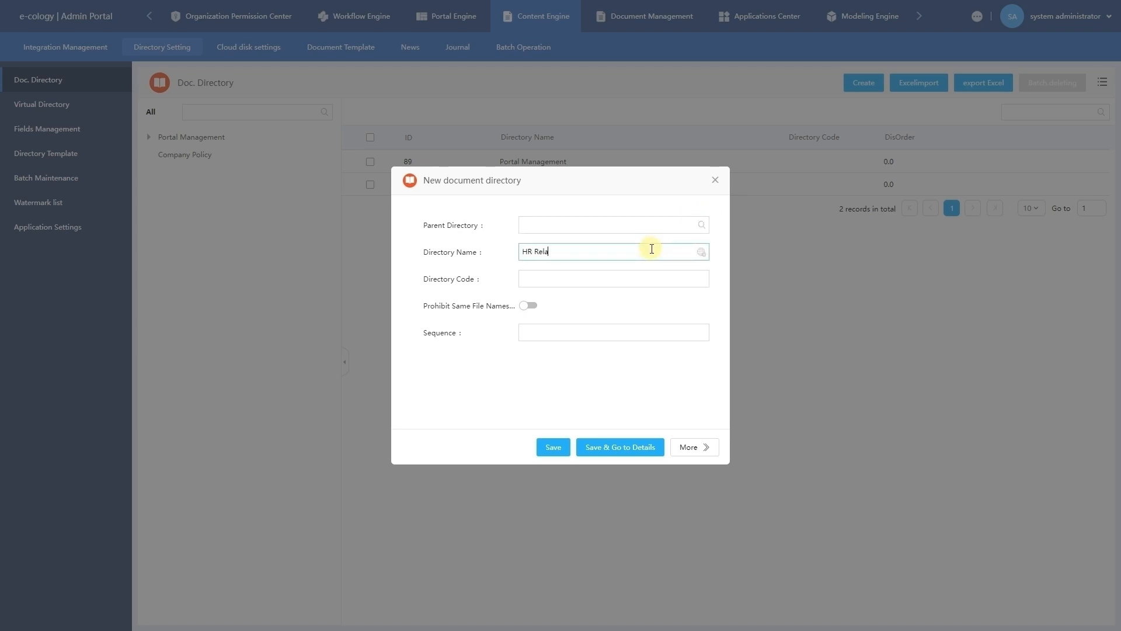
type("ted Document")
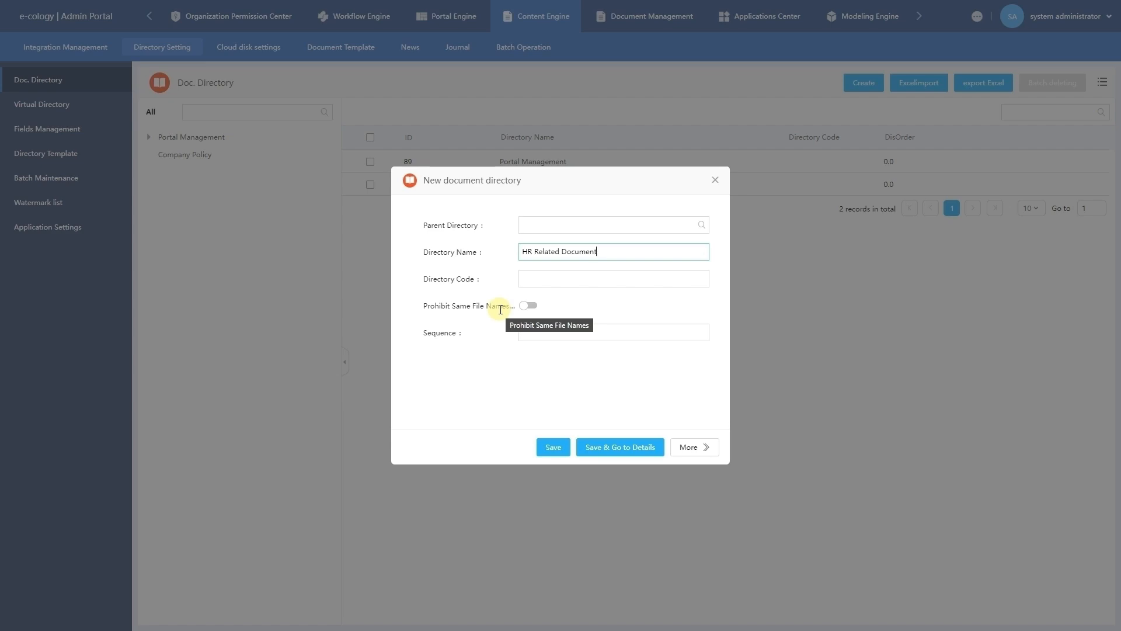
left_click(551, 444)
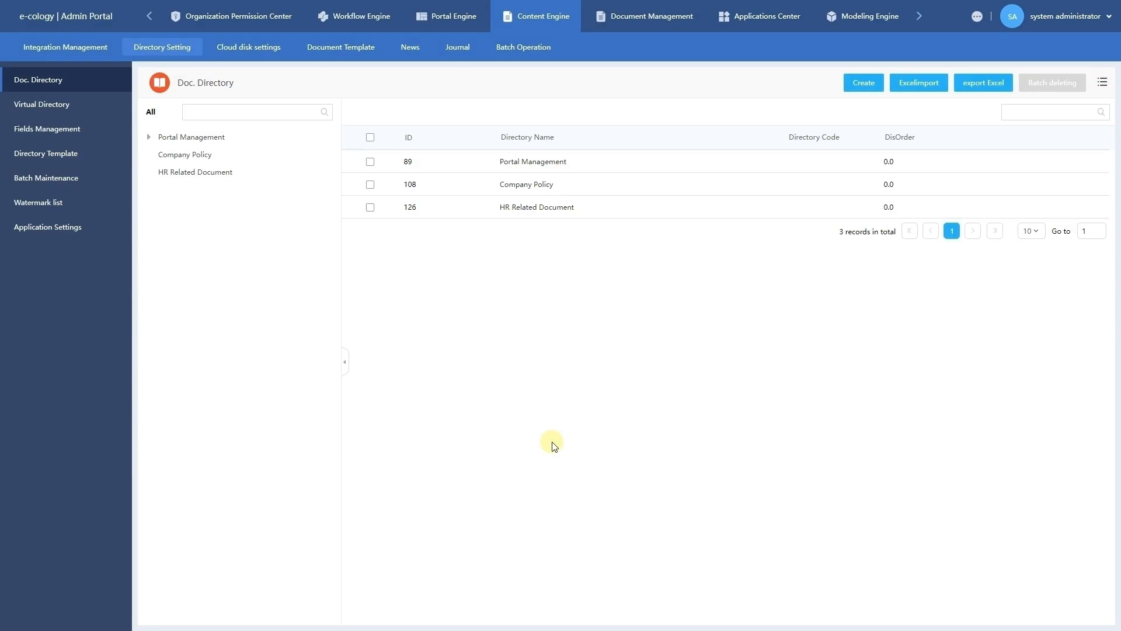
Step: Create a "Business Travel Document" directory with HR Related Document as its parent, saving it and going to its details
left_click(860, 84)
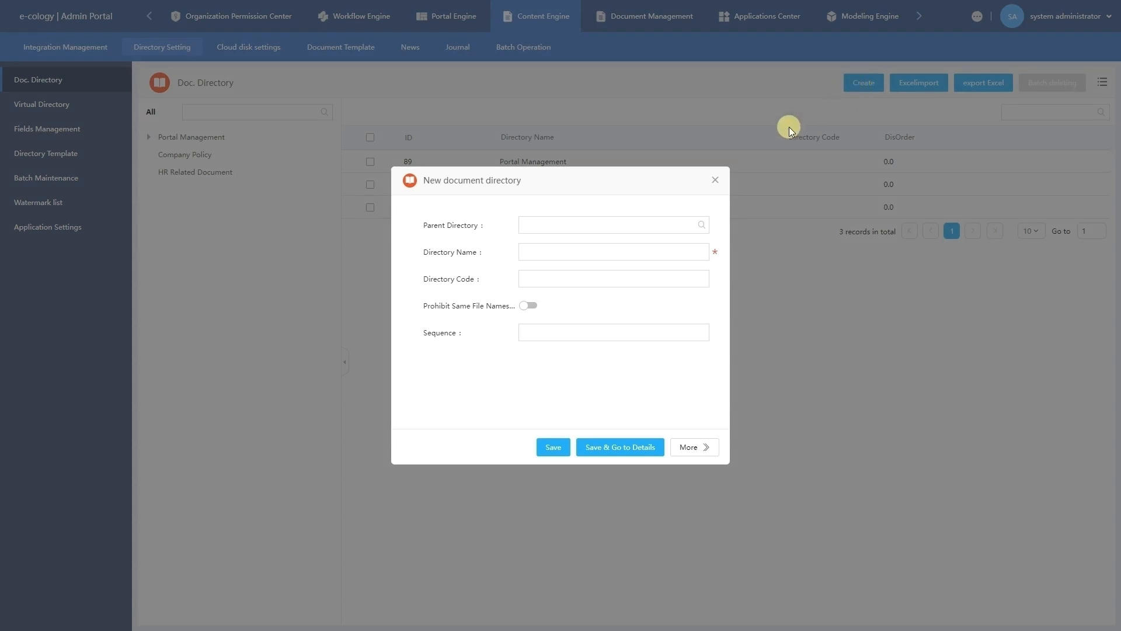
left_click(700, 224)
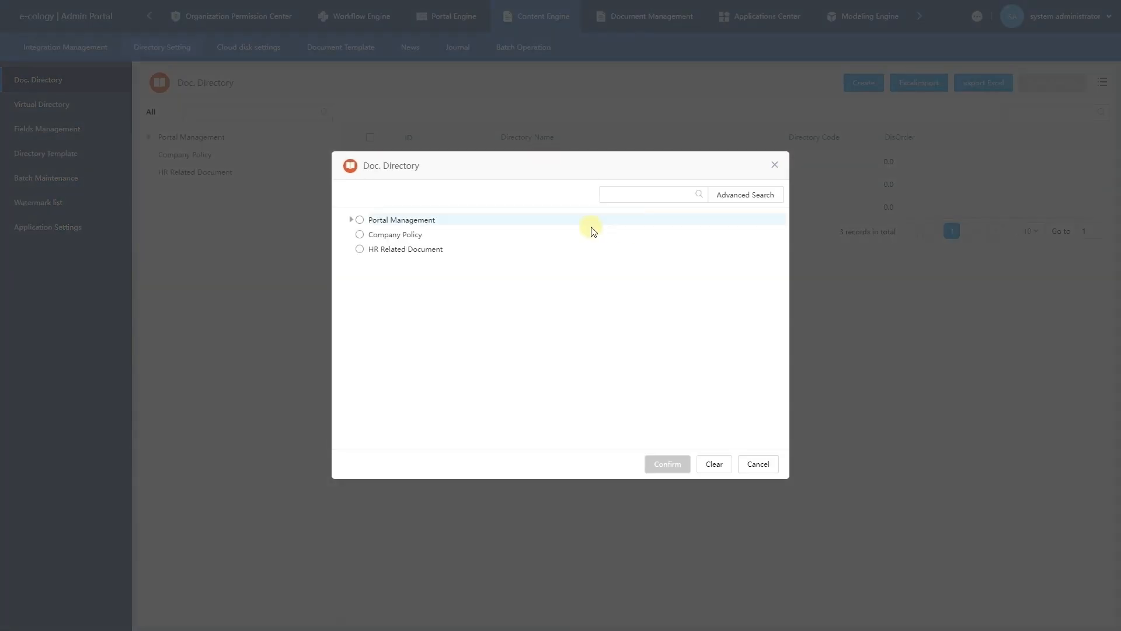
left_click(434, 251)
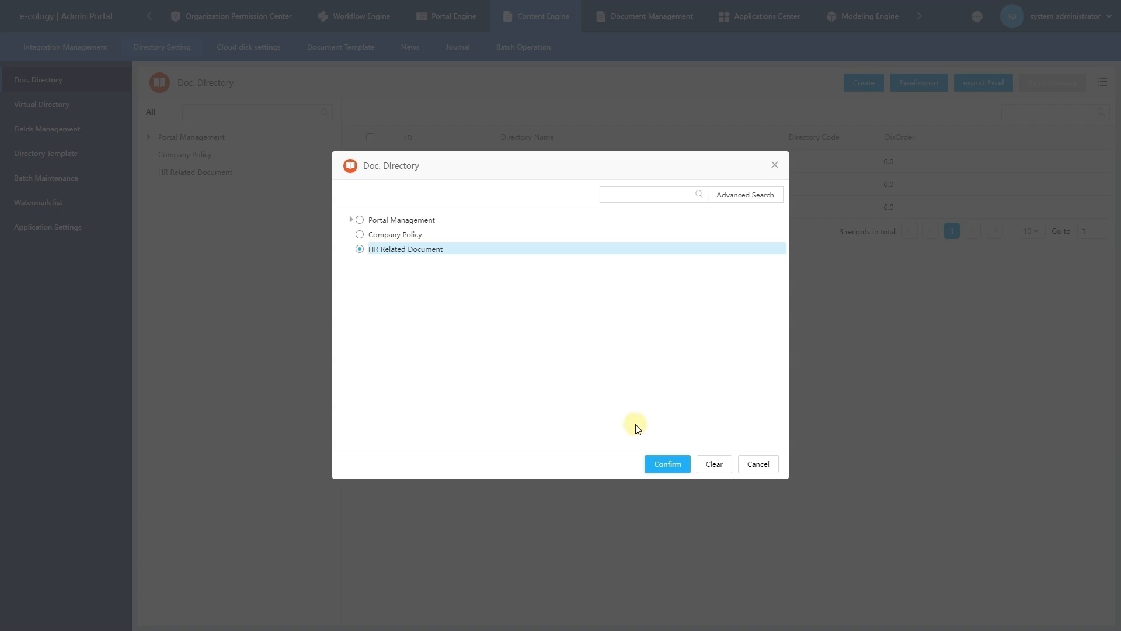
left_click(661, 465)
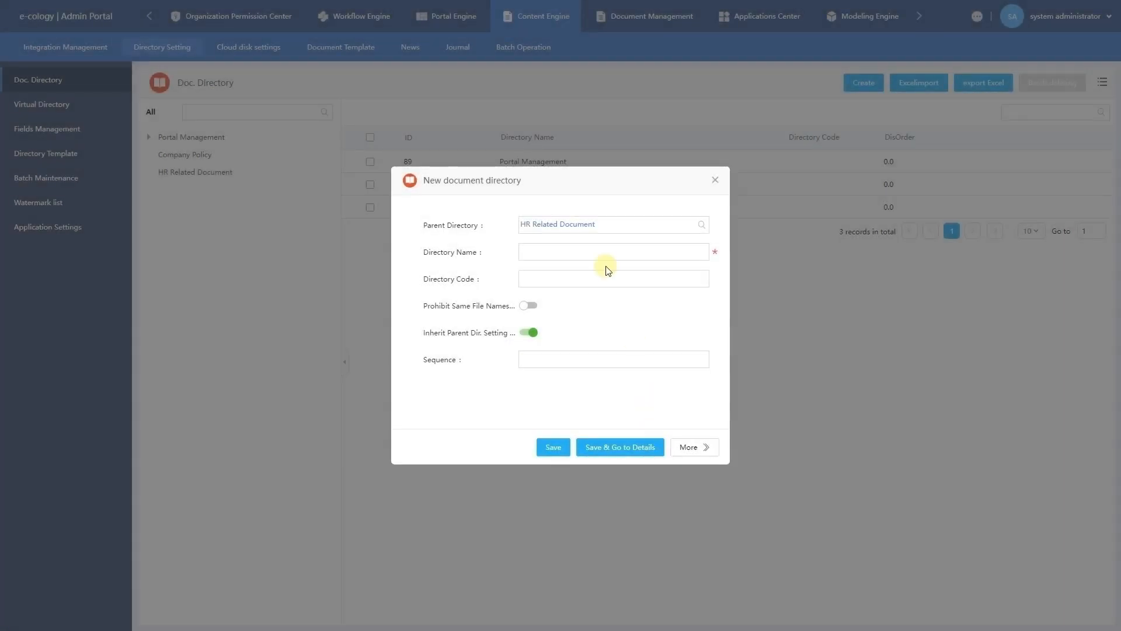
left_click(589, 251)
type("Business Travel Do")
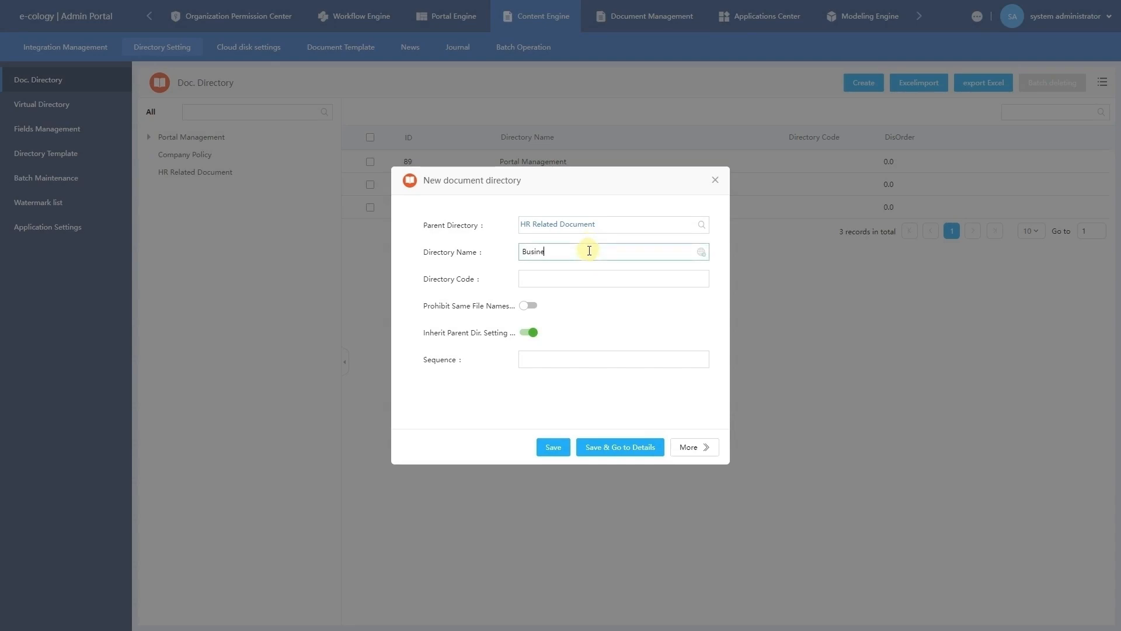
type("cument")
left_click(613, 455)
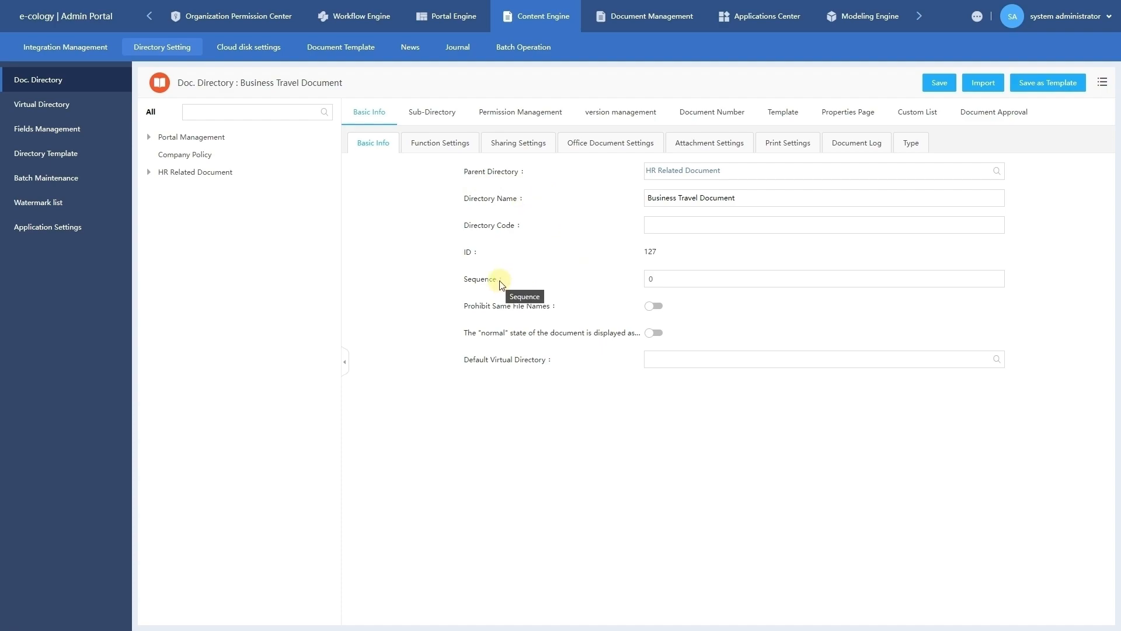
Step: Enable the watermark in the Business Travel Document directory's function settings
left_click(441, 153)
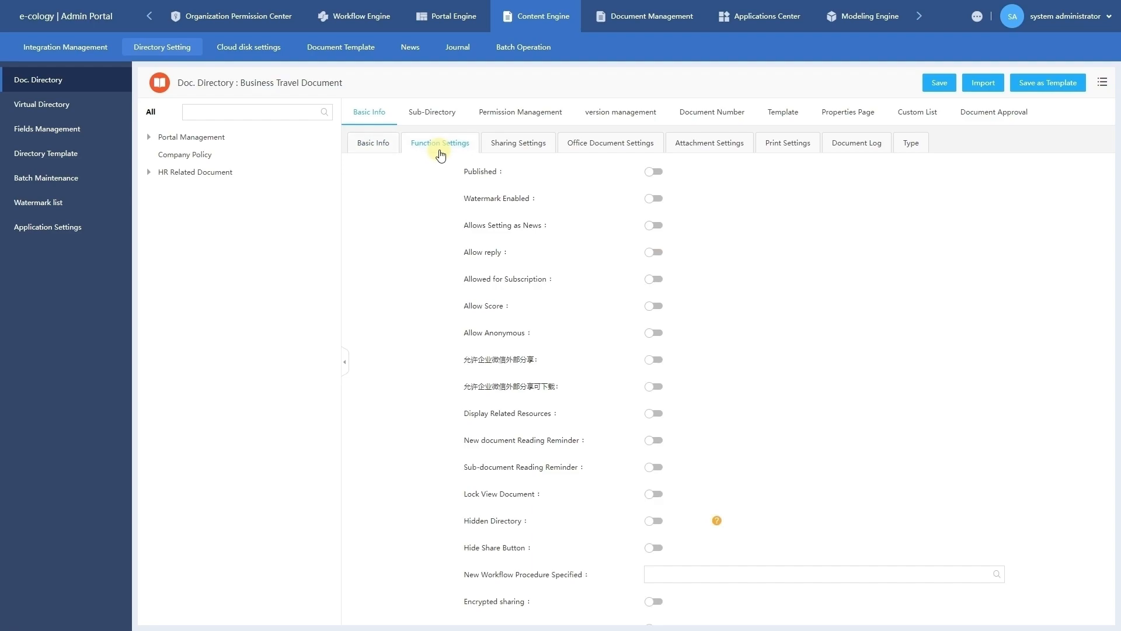
scroll(517, 195, "down", 1)
scroll(517, 195, "up", 1)
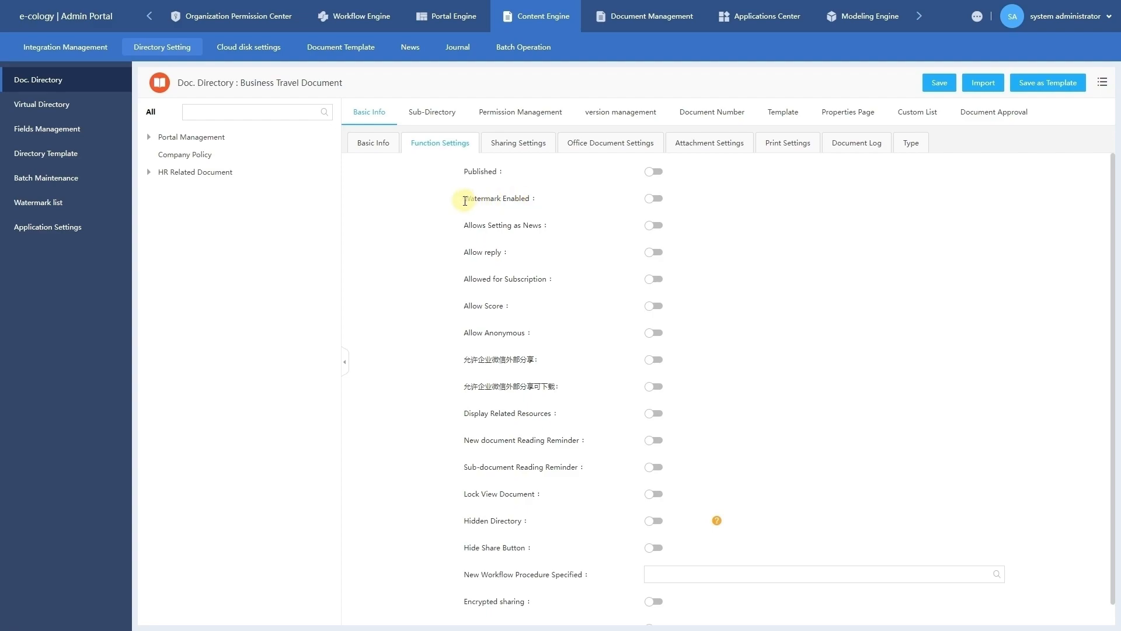
left_click_drag(464, 198, 545, 203)
left_click(545, 204)
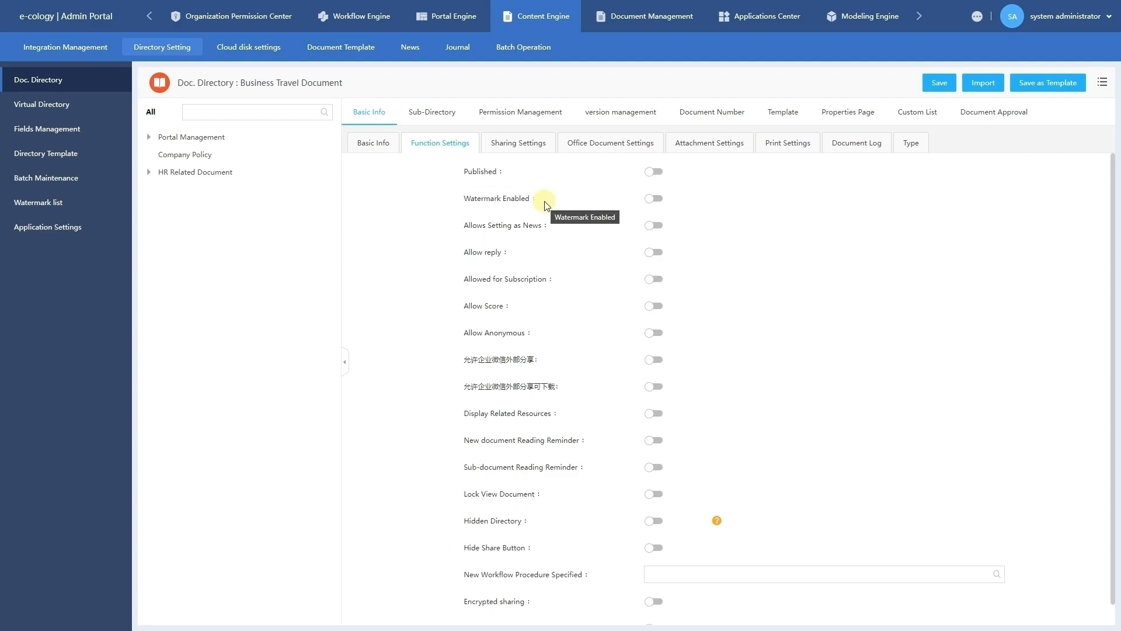
left_click(653, 200)
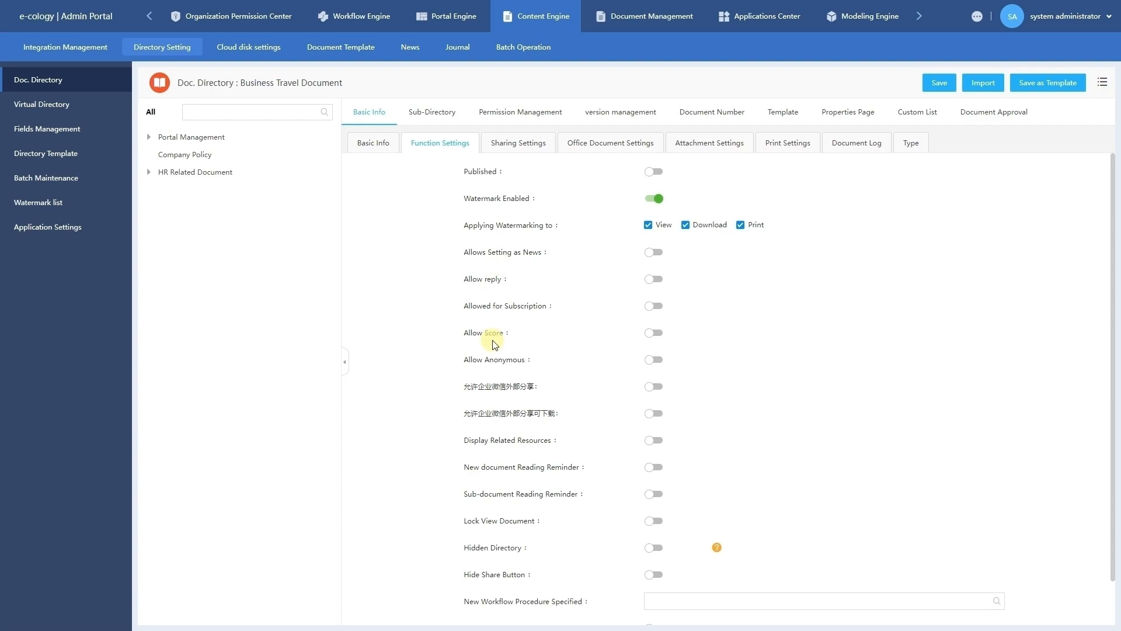
Step: Review the Business Travel Document directory's sharing settings and attachment settings
left_click(546, 142)
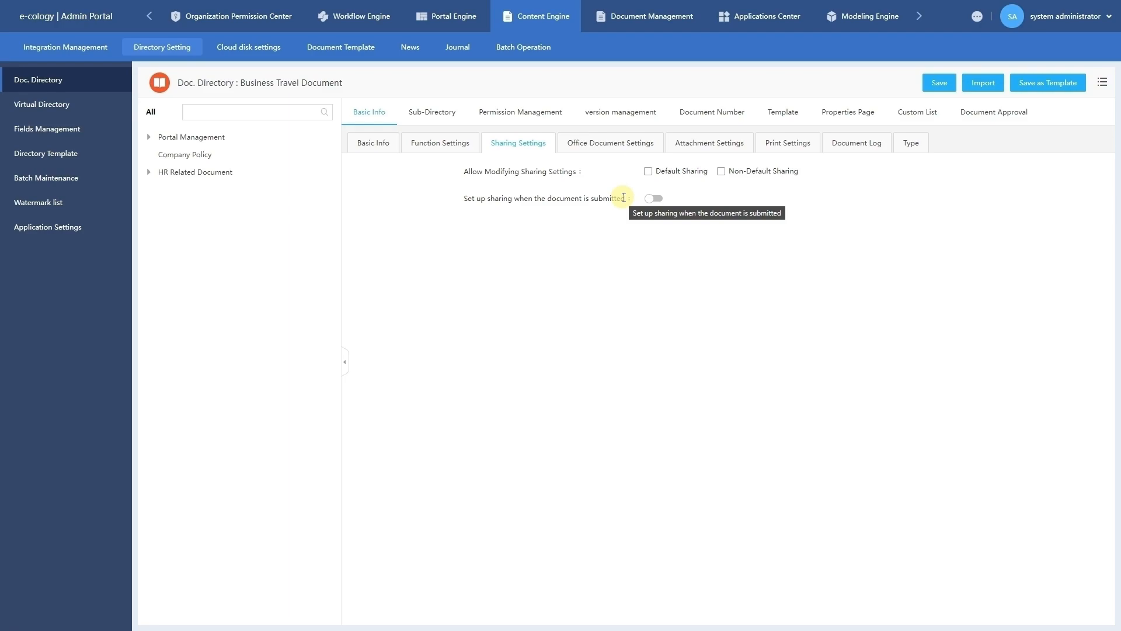
left_click(694, 153)
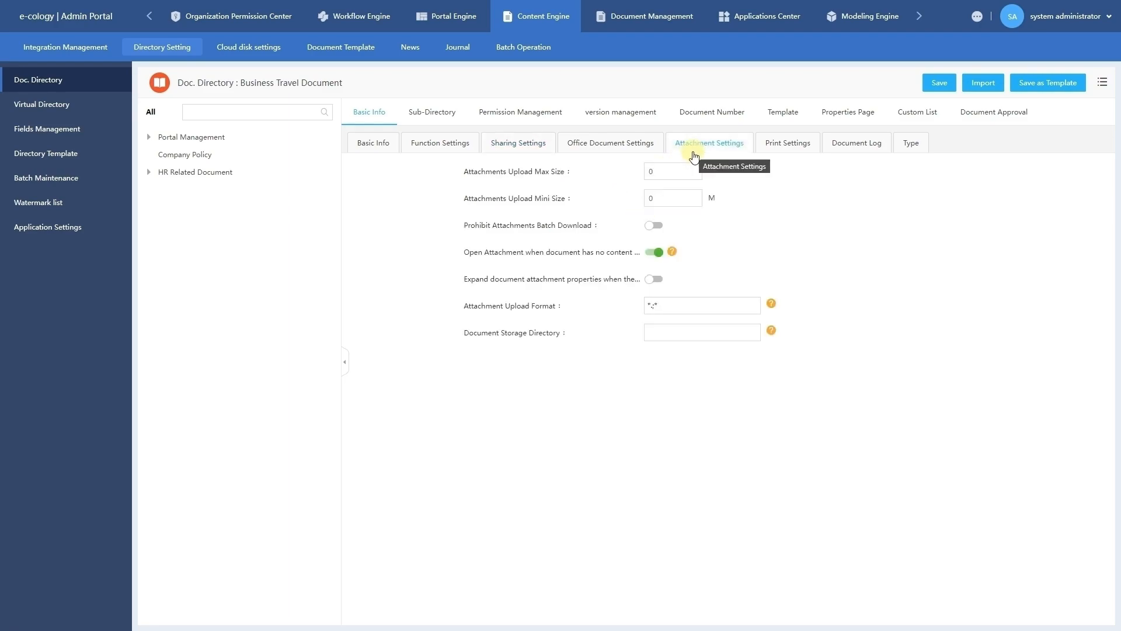
Step: Set the maximum attachment upload size of the Business Travel Document directory to 100 M
left_click(649, 172)
key("BackSpace")
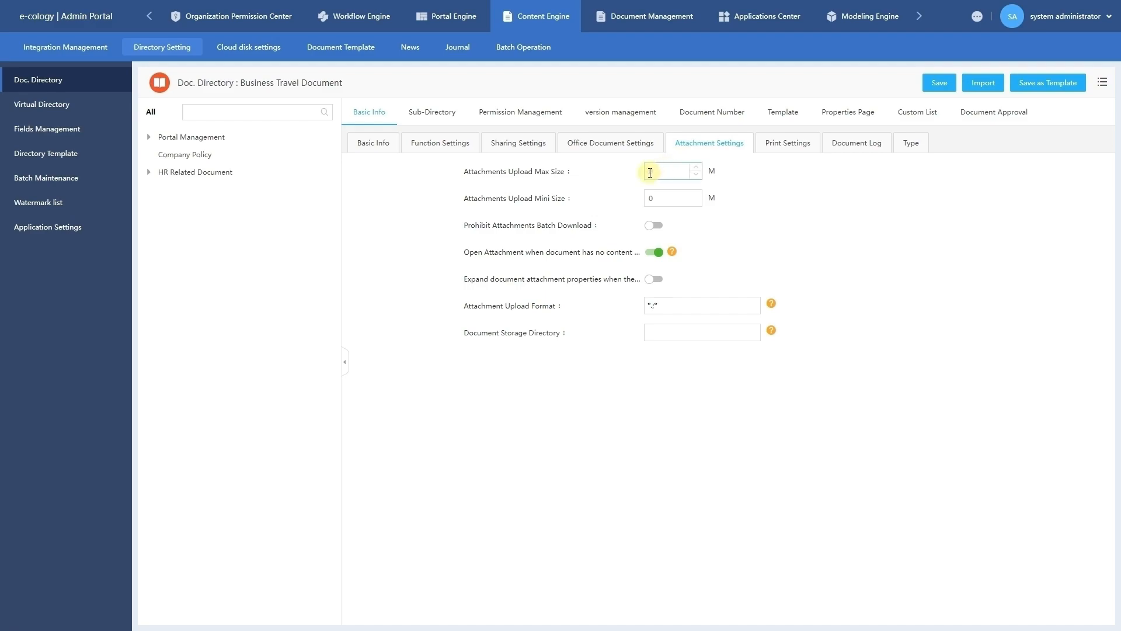
left_click(650, 172)
type("100")
left_click(662, 201)
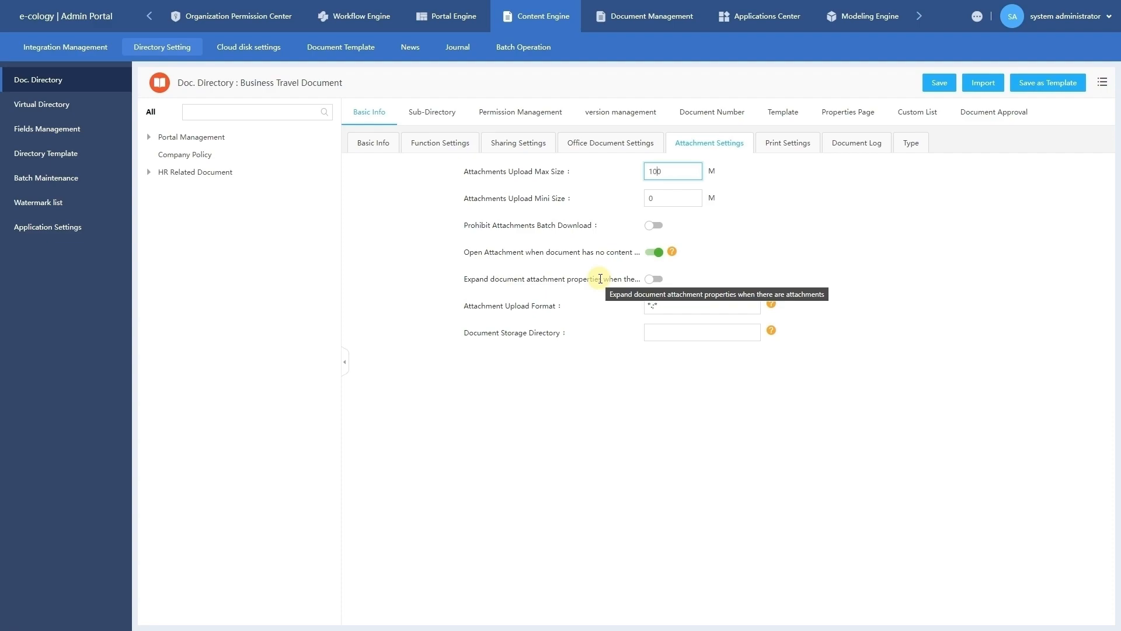
Step: Restrict the attachment upload format to *.pdf;*.docx and save the attachment settings
left_click(666, 303)
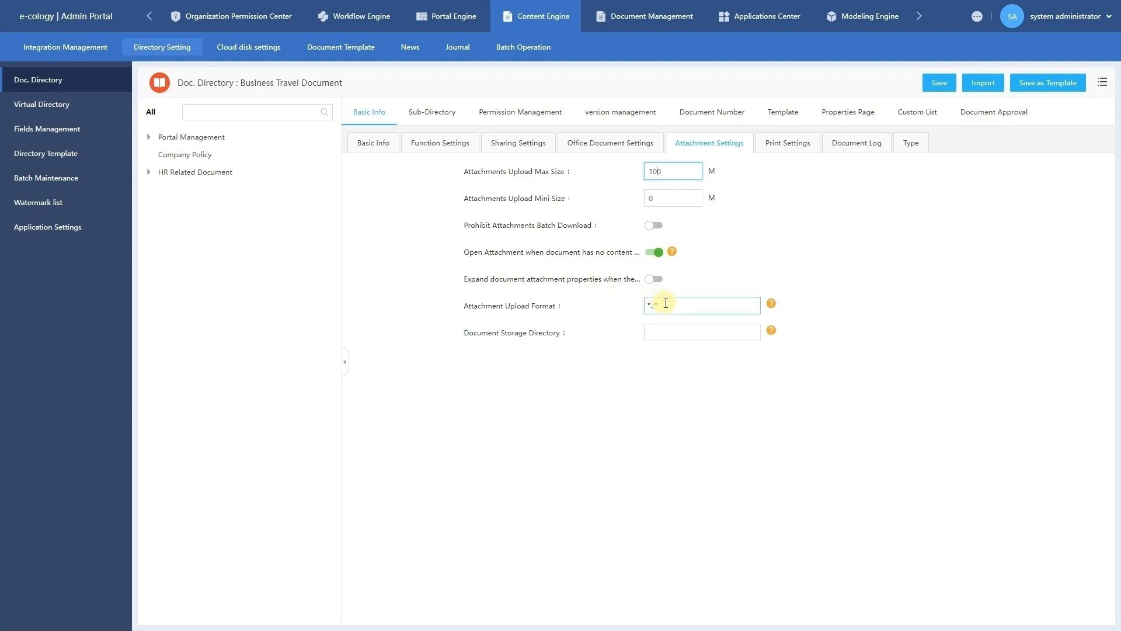
left_click_drag(665, 303, 647, 303)
key("BackSpace")
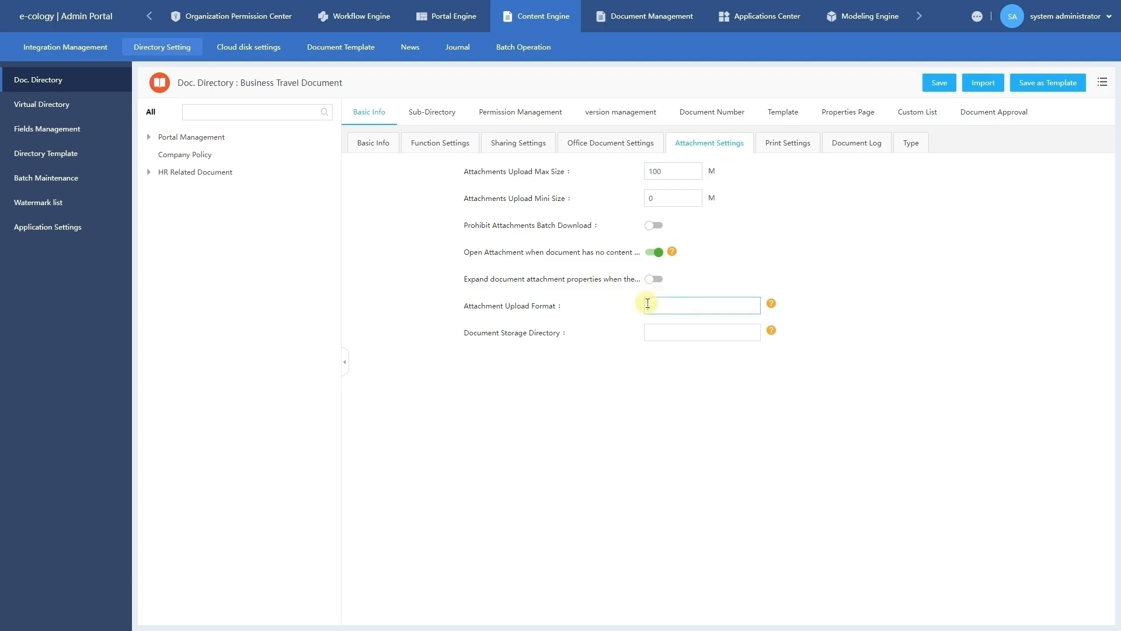
type(".pdf;>")
type(".docx")
left_click(936, 85)
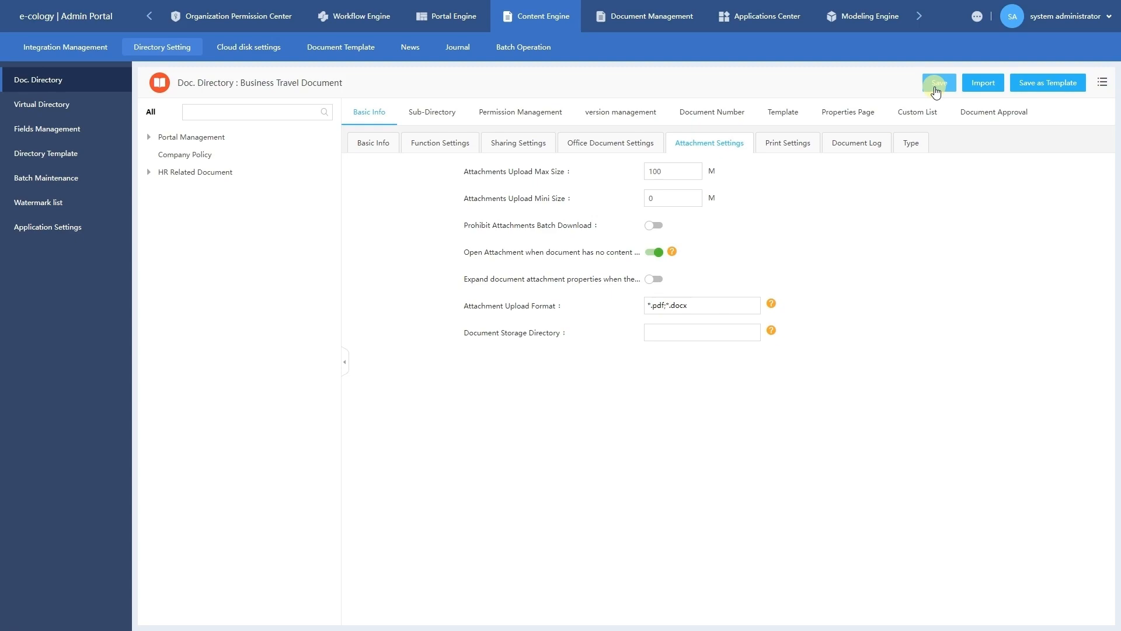
Step: Review the directory's Document Log View options and look at the logs of Company Policy 01 in the frontend document list
left_click(867, 143)
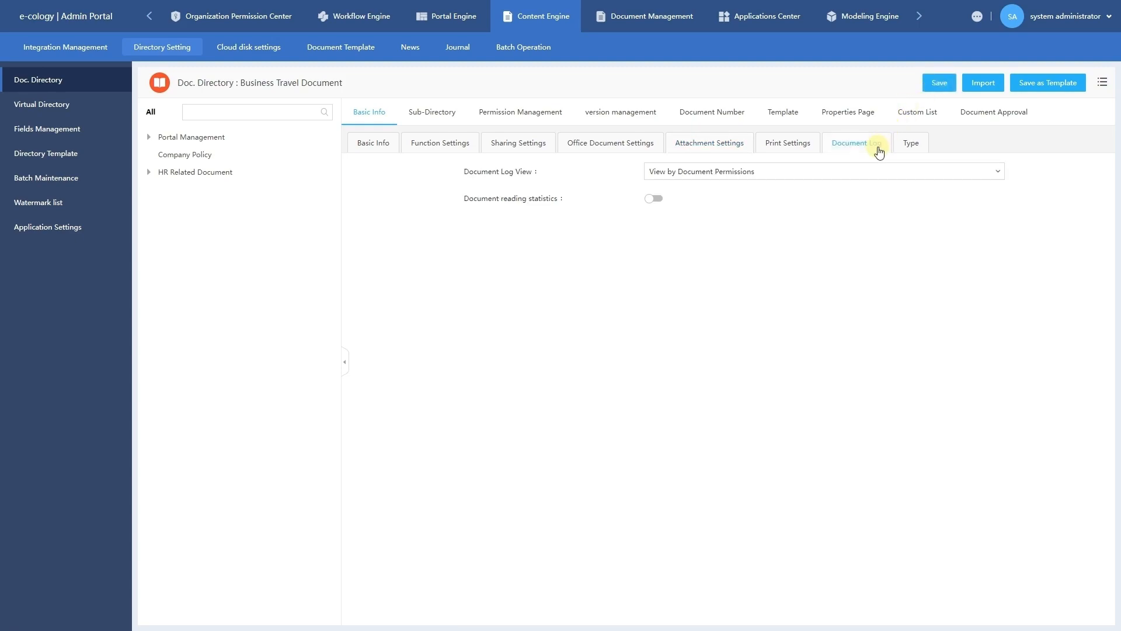
left_click(846, 175)
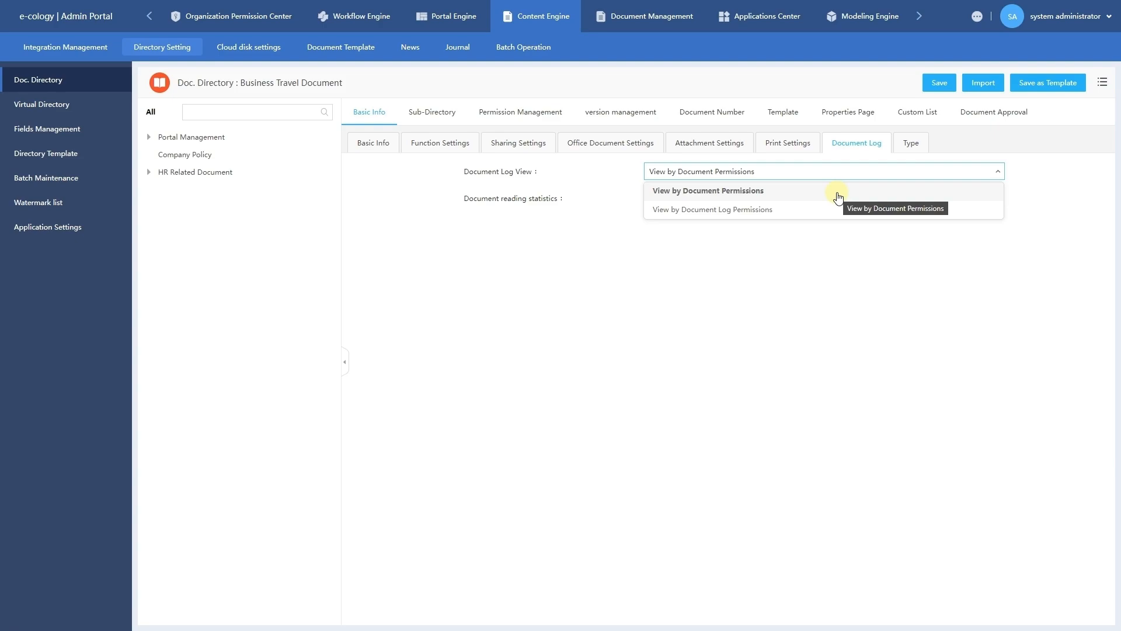
left_click(837, 192)
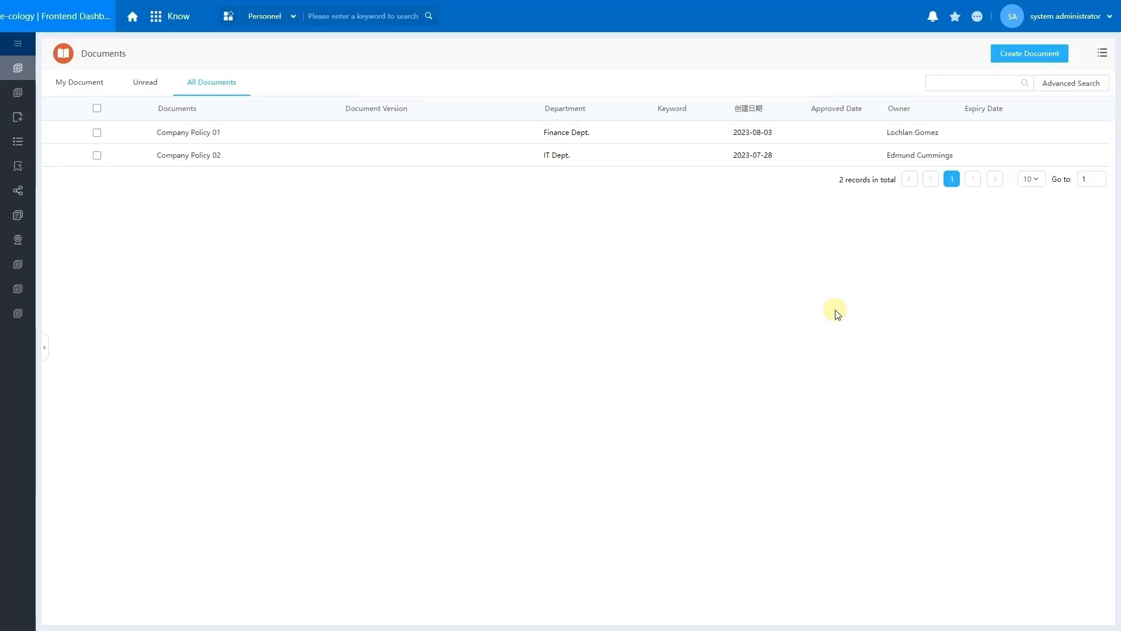
left_click(1073, 135)
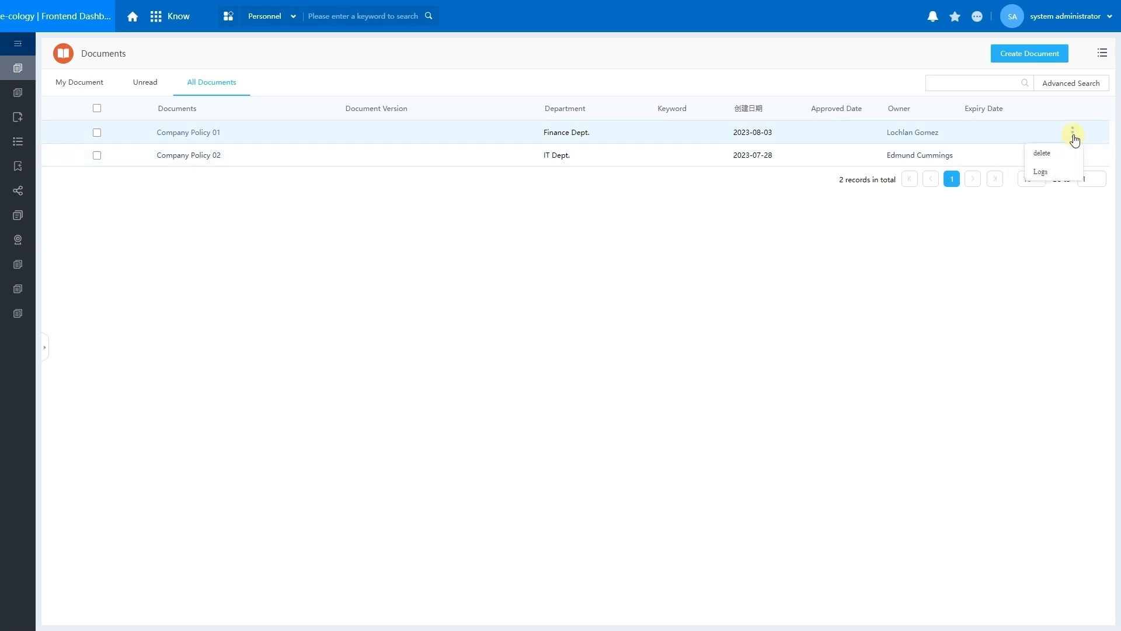
left_click(1060, 172)
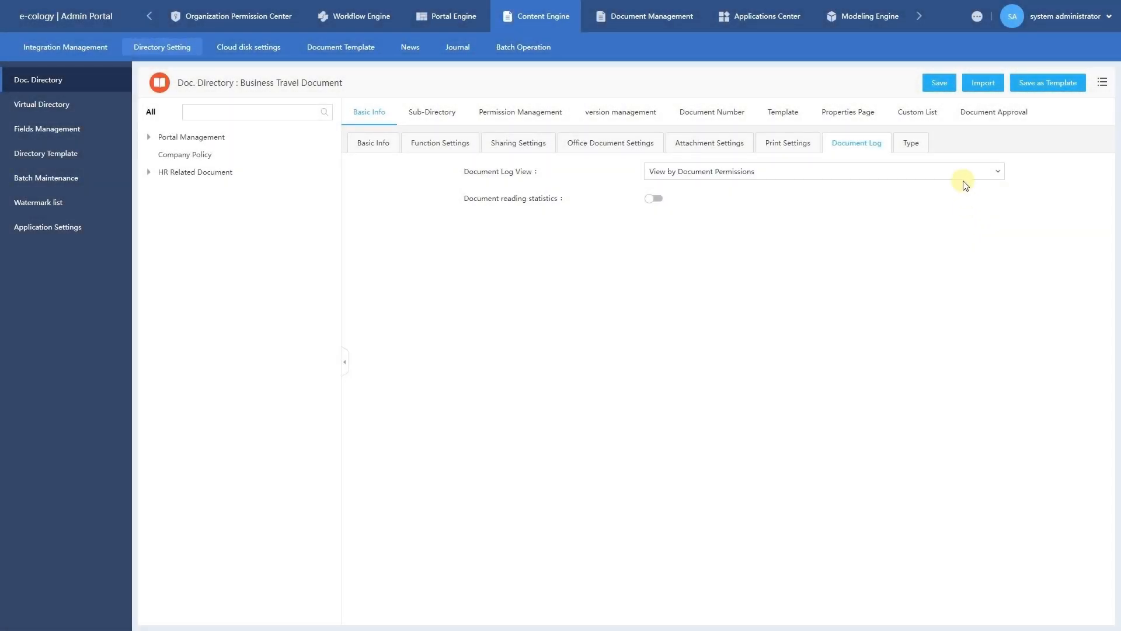
Step: Save the log settings with View by Document Log Permissions and reading statistics enabled, and check the document log of Company Policy 01
left_click(963, 176)
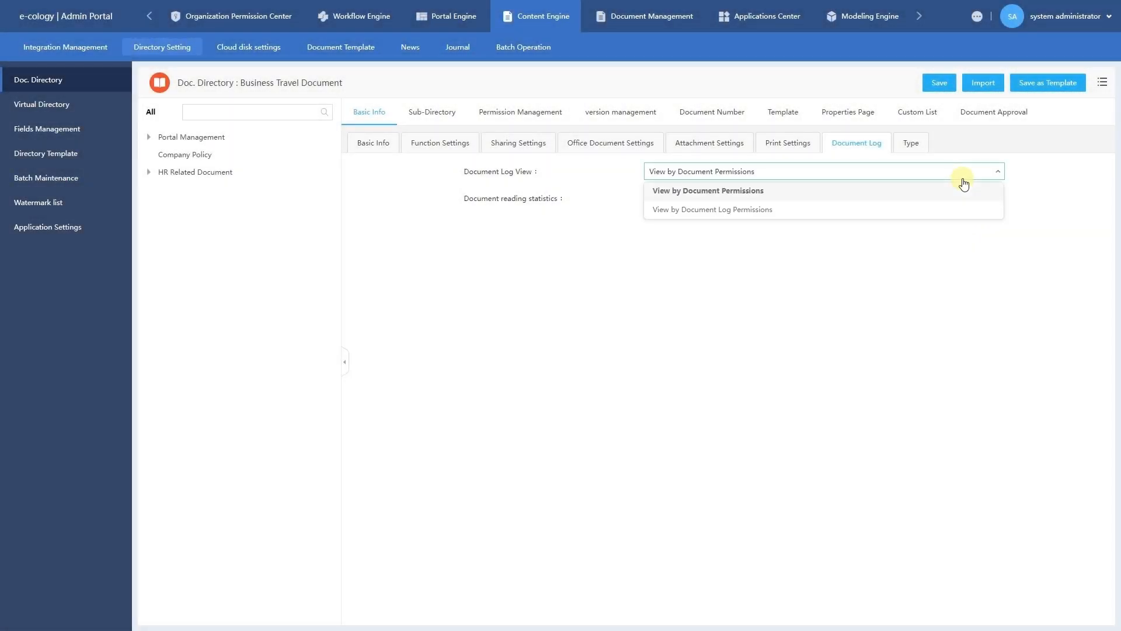
left_click(932, 215)
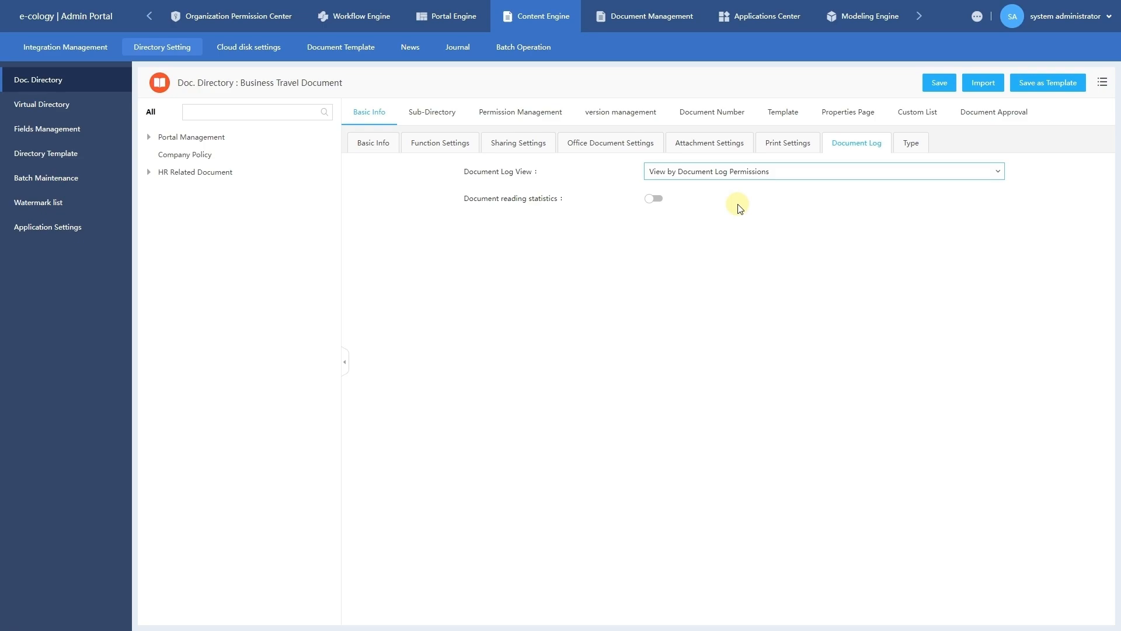
left_click(656, 200)
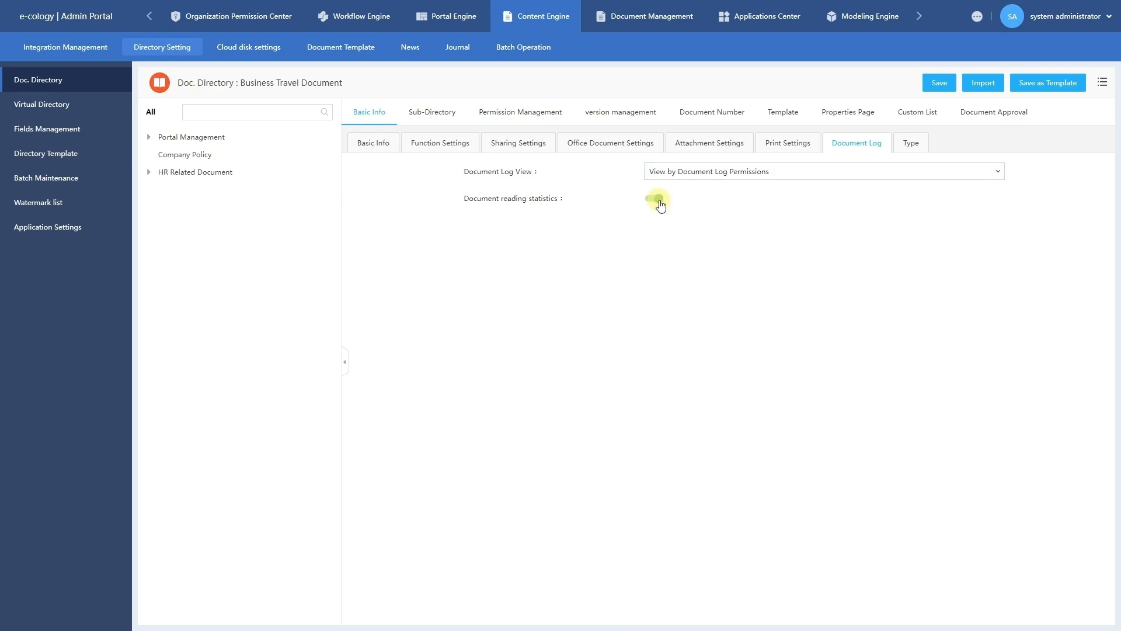
left_click(939, 84)
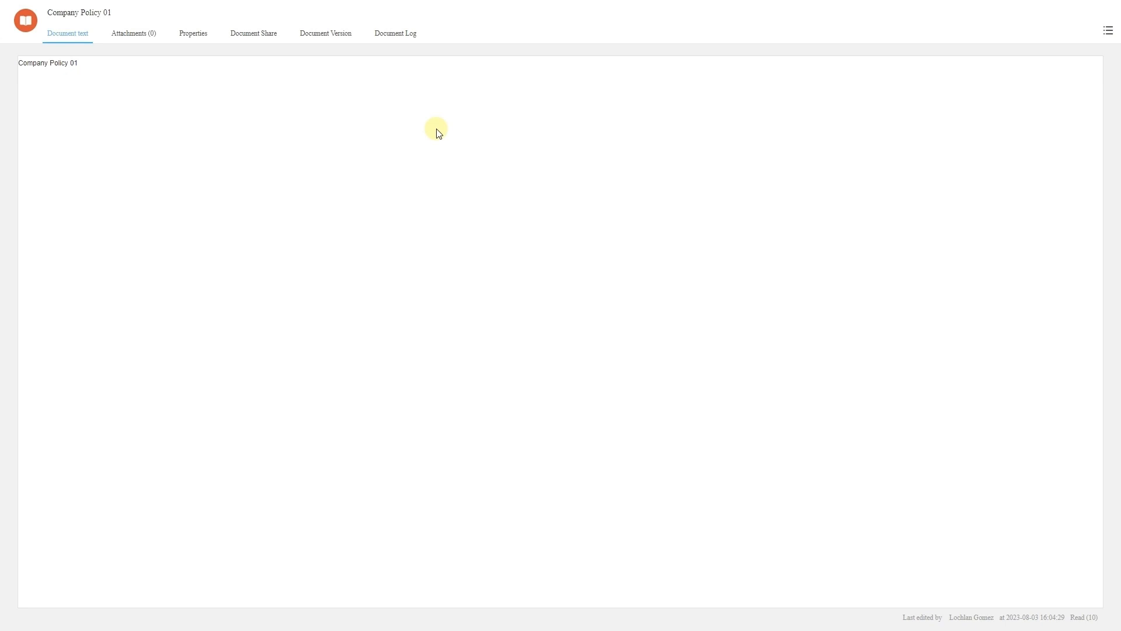
left_click(407, 36)
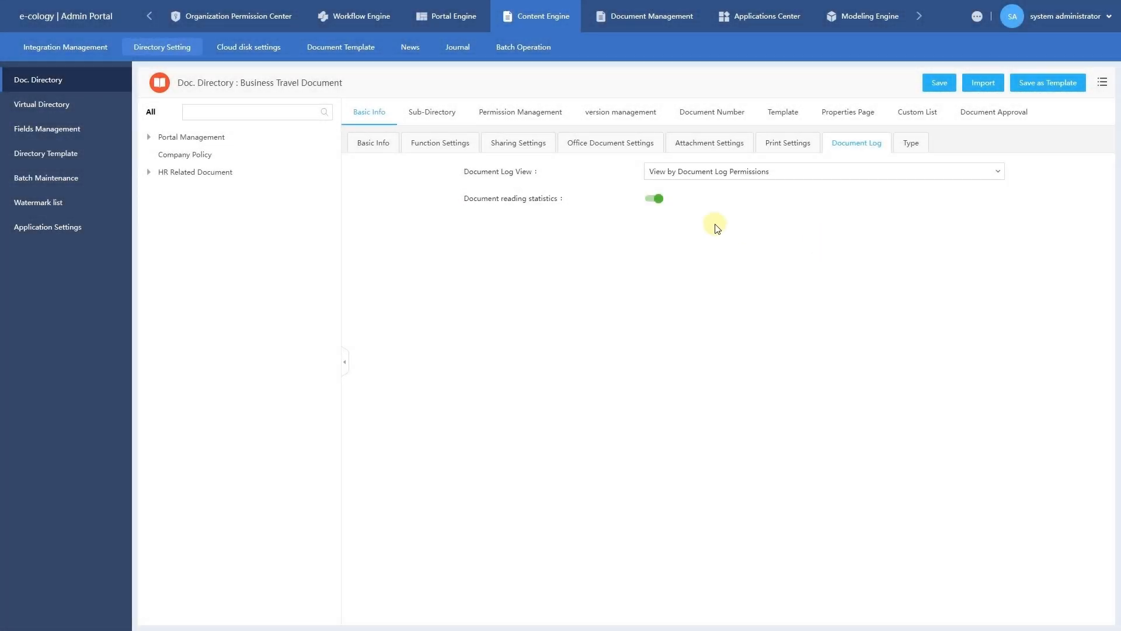
Step: Create an "Employee Offer Letter" sub-directory under HR Related Document with inheritance of the parent directory settings turned off
left_click(449, 121)
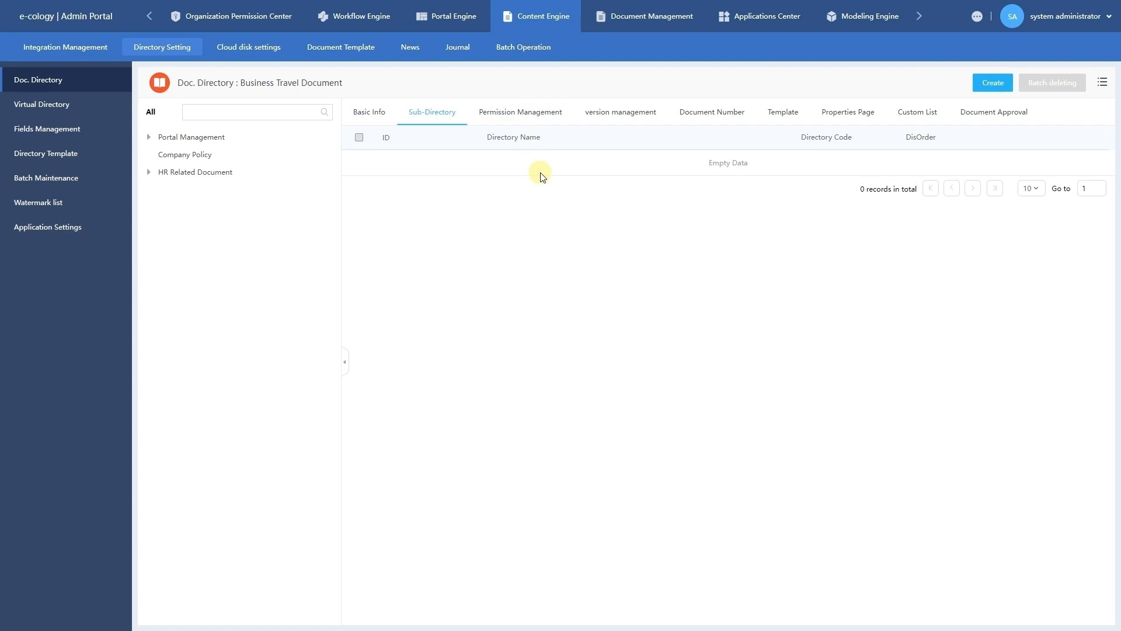
left_click(302, 172)
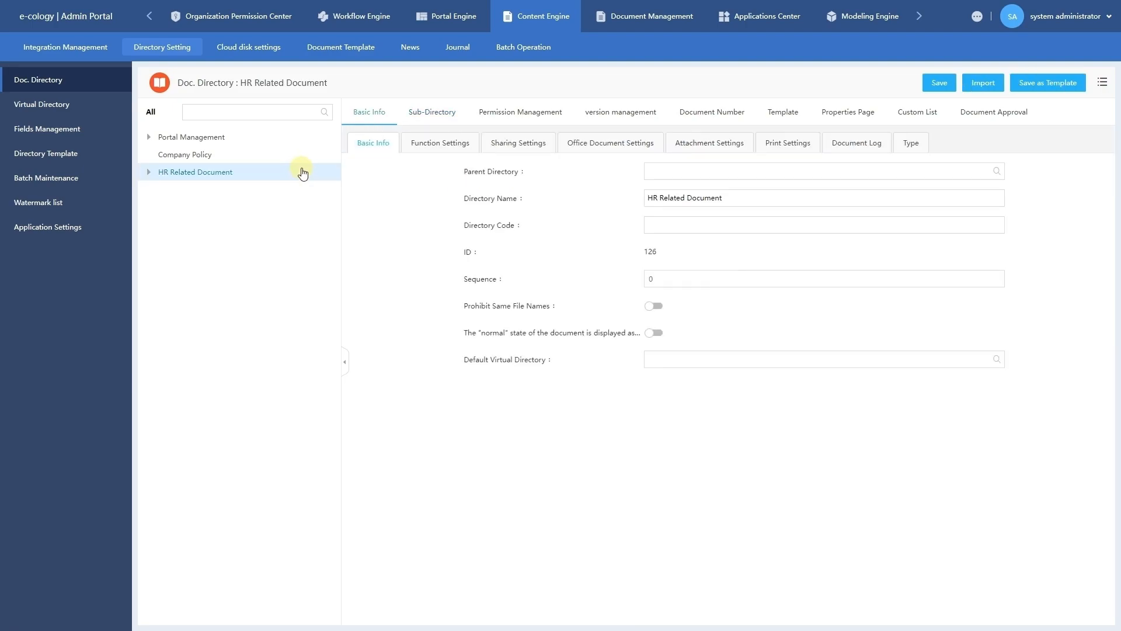
left_click(419, 114)
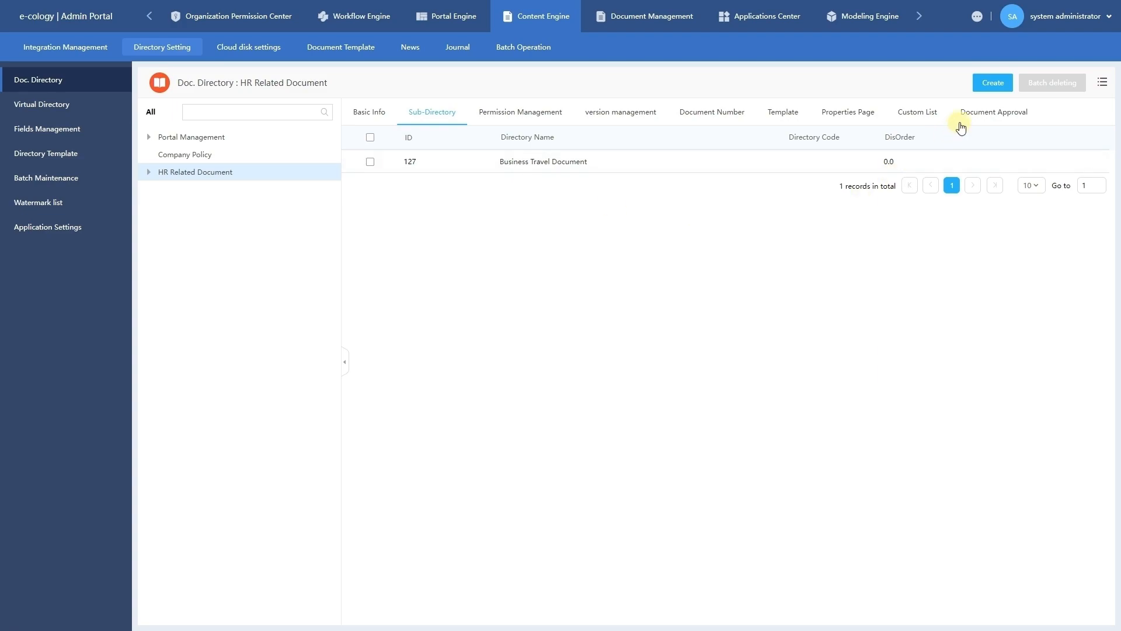
left_click(995, 84)
type("Employee Offer Letter")
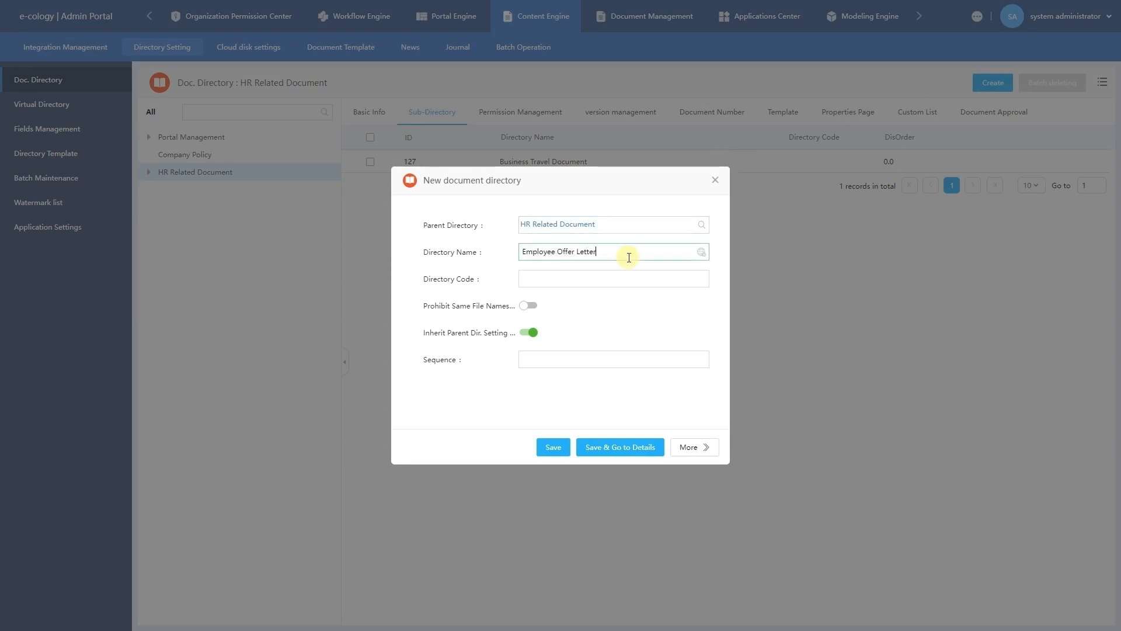
left_click(546, 333)
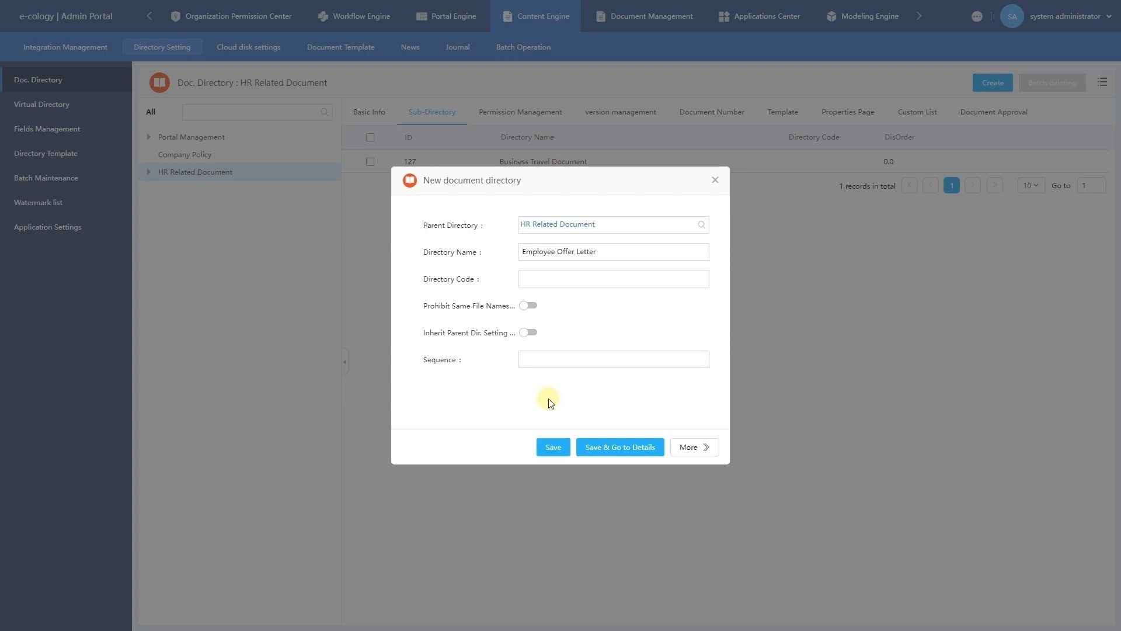
left_click(551, 448)
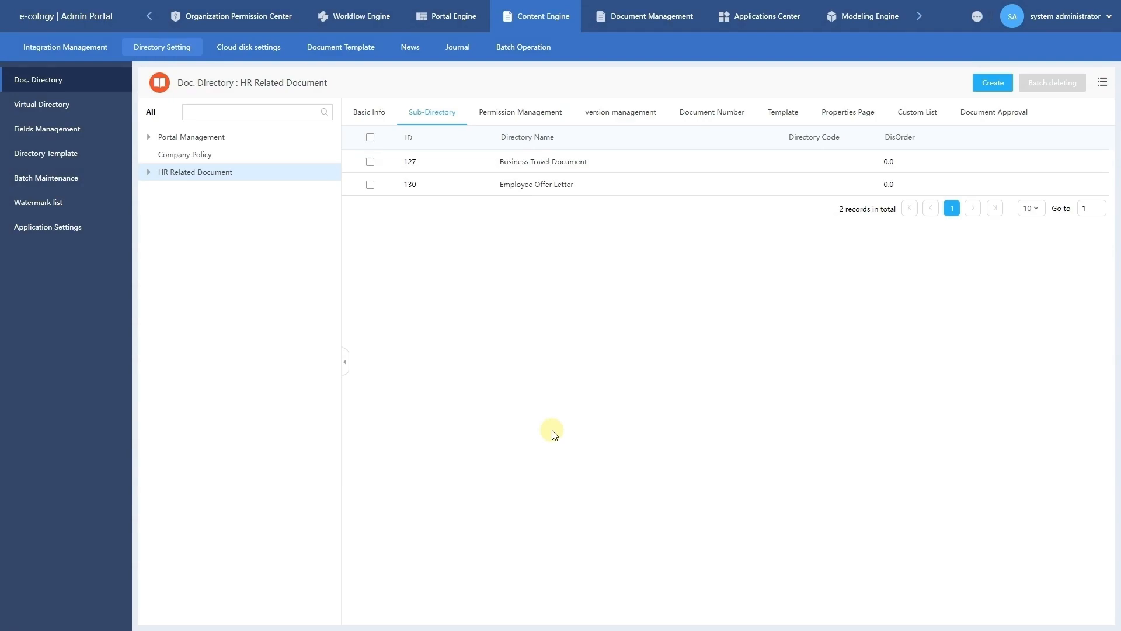
Step: Go to the Business Travel Document directory's default sharing and review the creator-related object, permission and download options
left_click(580, 169)
left_click(497, 117)
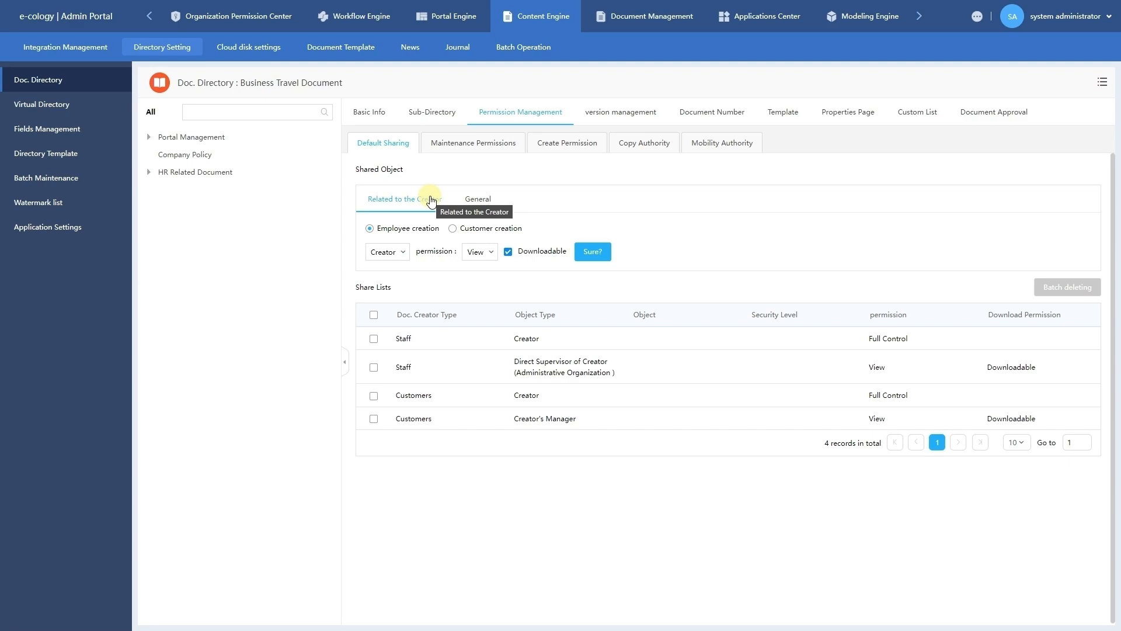
left_click(403, 253)
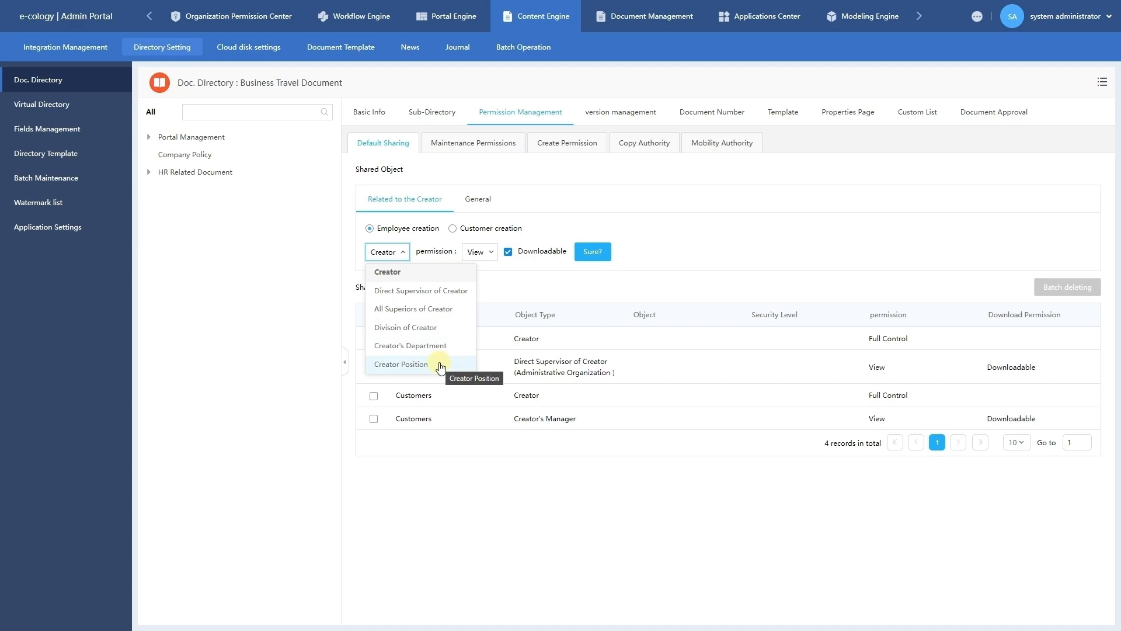
left_click(481, 255)
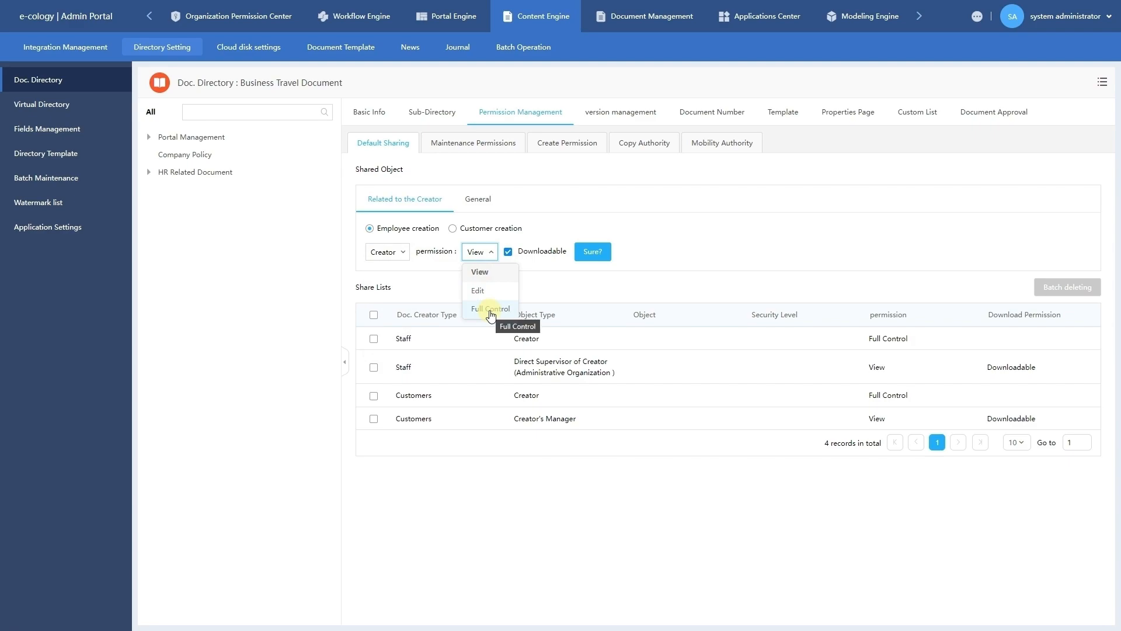
left_click(509, 253)
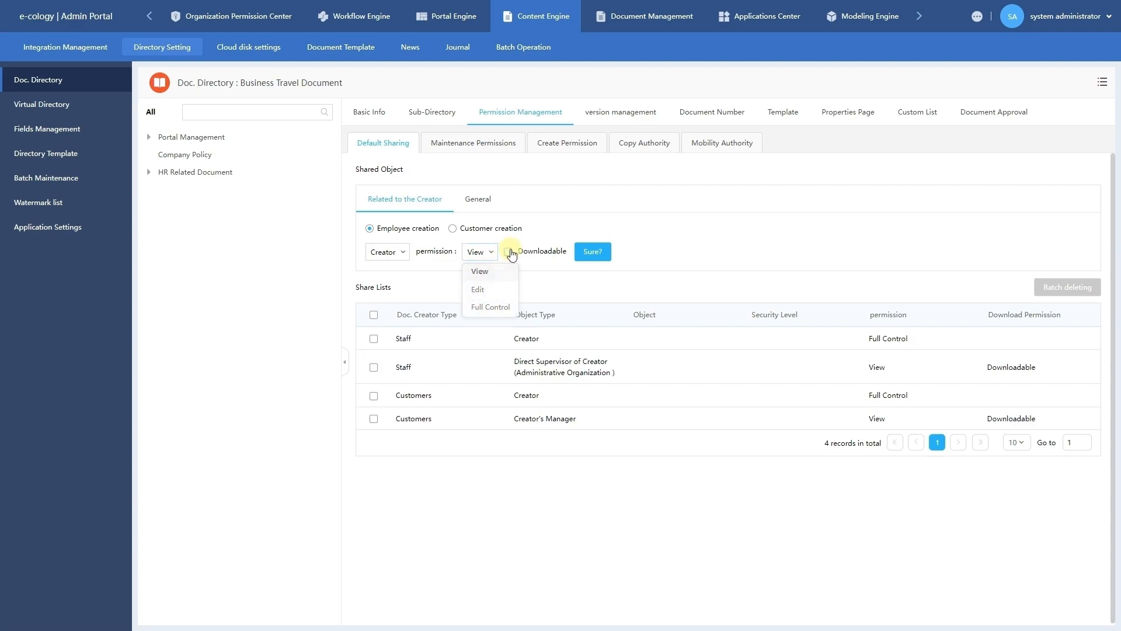
left_click(509, 253)
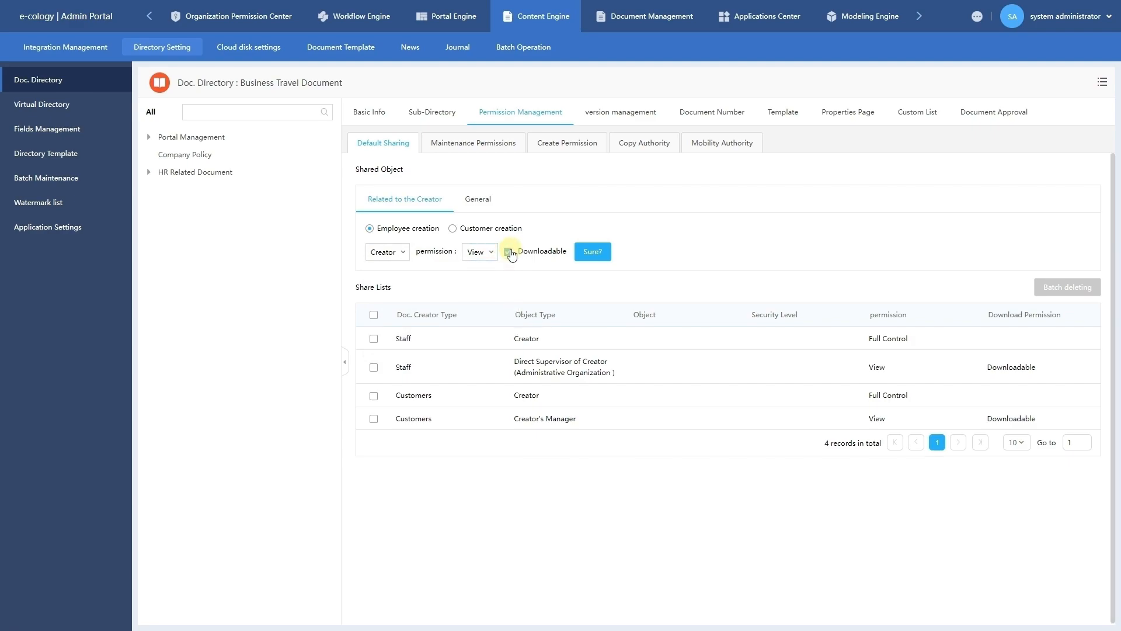
left_click(589, 251)
Step: Choose the HR departments of the Indonesia, Malaysia and Singapore divisions as general default sharing objects
left_click(489, 201)
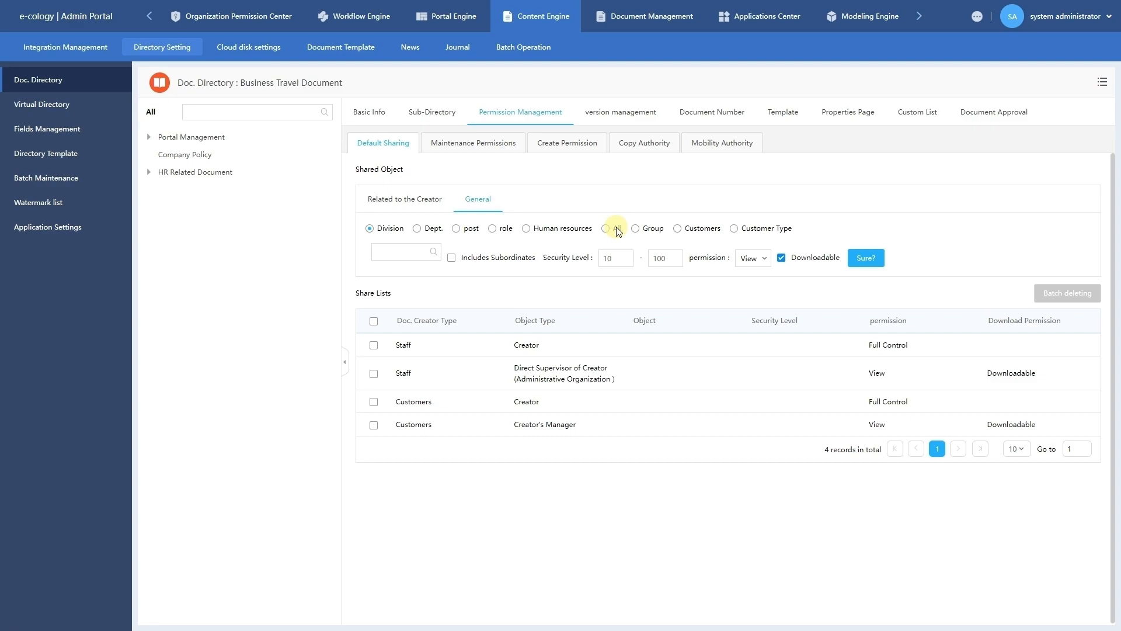
left_click(427, 239)
left_click(432, 249)
left_click(356, 263)
left_click(356, 350)
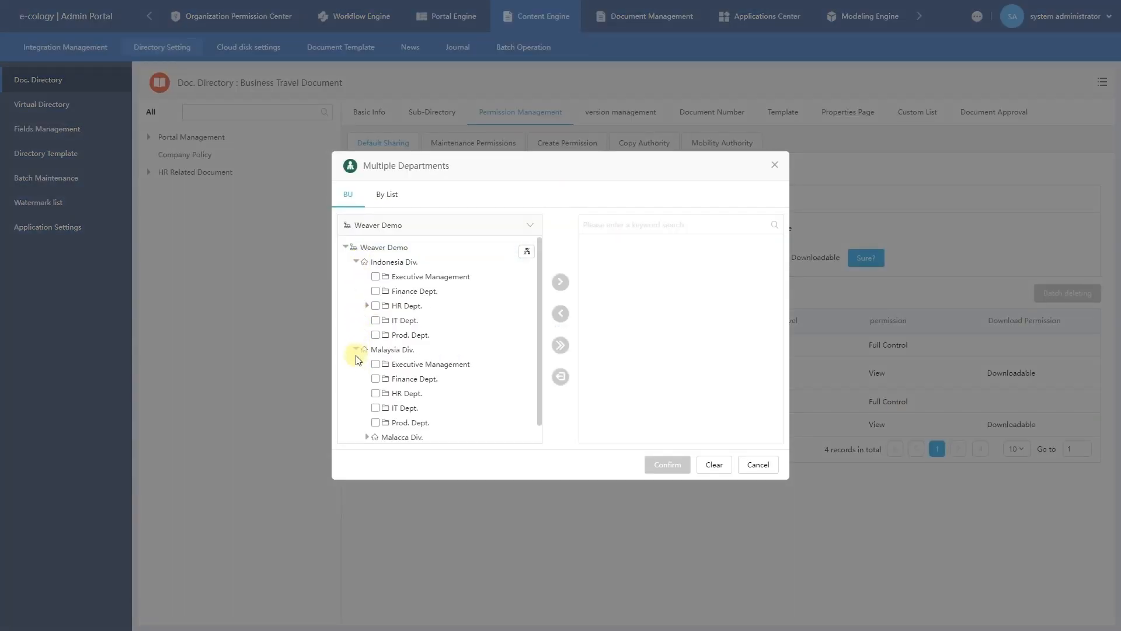
scroll(359, 408, "down", 1)
left_click(357, 432)
left_click(375, 286)
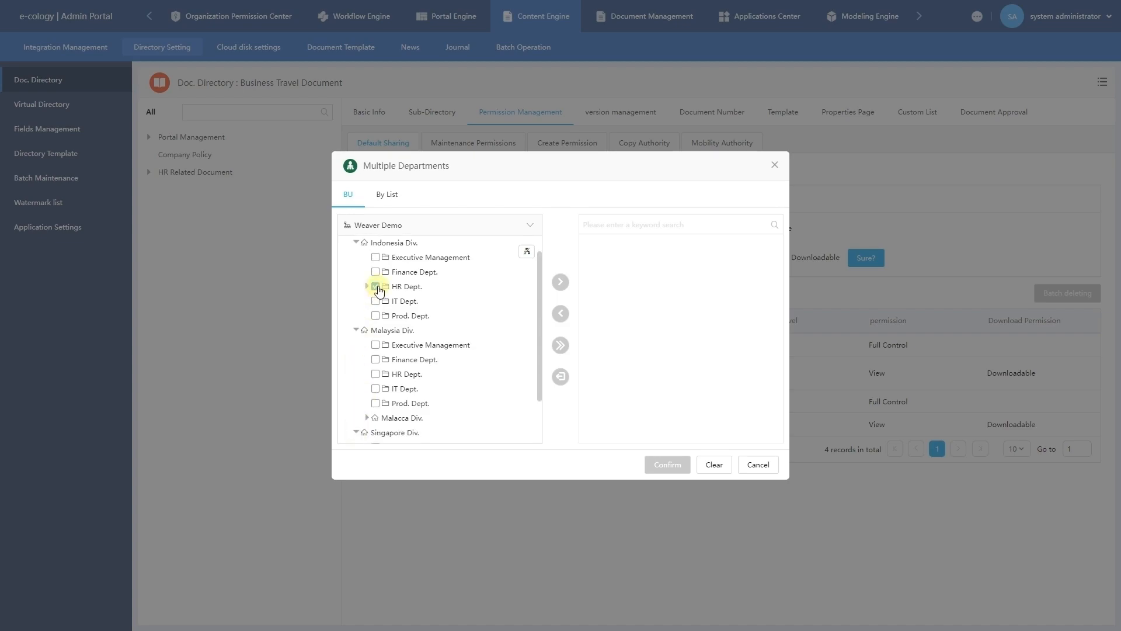
left_click(376, 373)
scroll(377, 376, "down", 1)
left_click(375, 418)
left_click(560, 282)
left_click(669, 464)
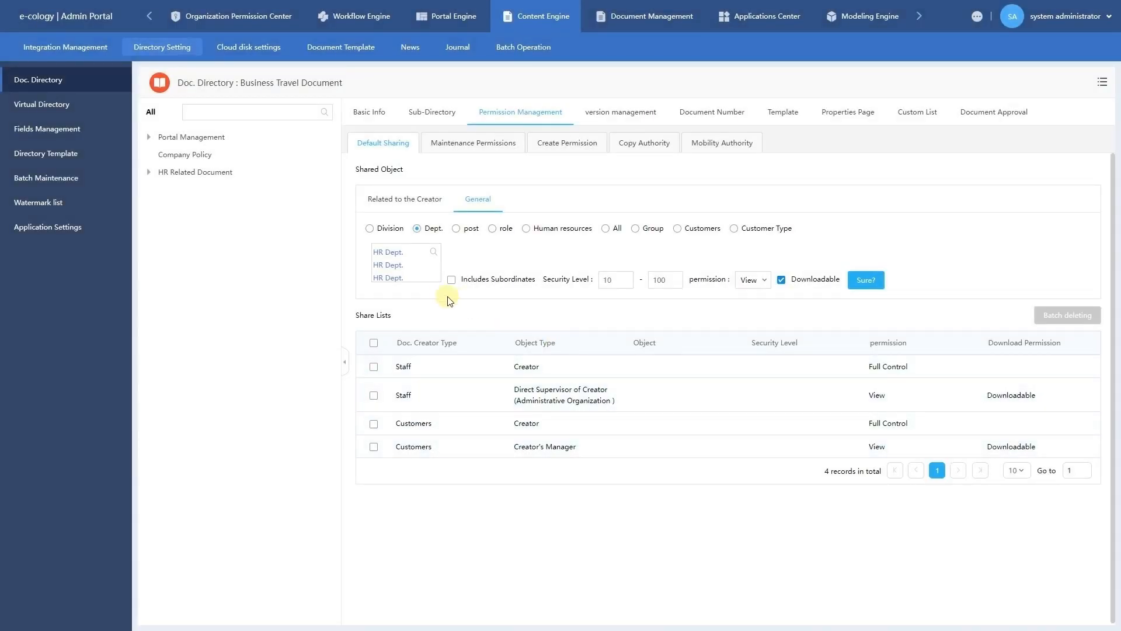
Step: Share with the chosen HR departments including subordinates, at security level 0-100, with downloadable View permission
left_click(451, 288)
left_click_drag(615, 282, 593, 283)
type("0")
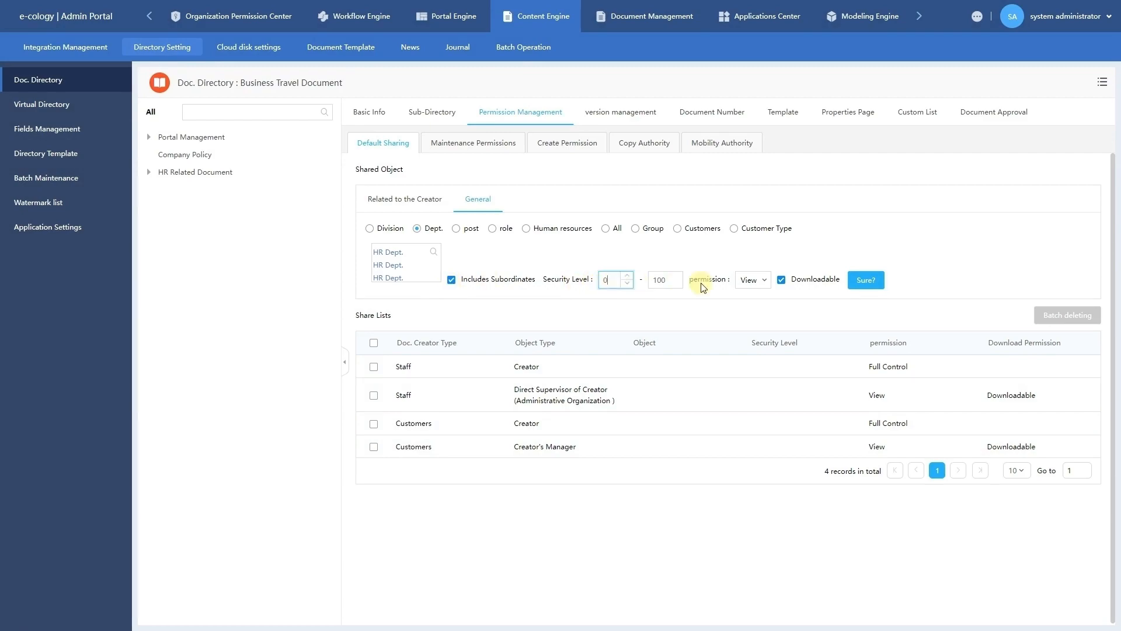
left_click(745, 289)
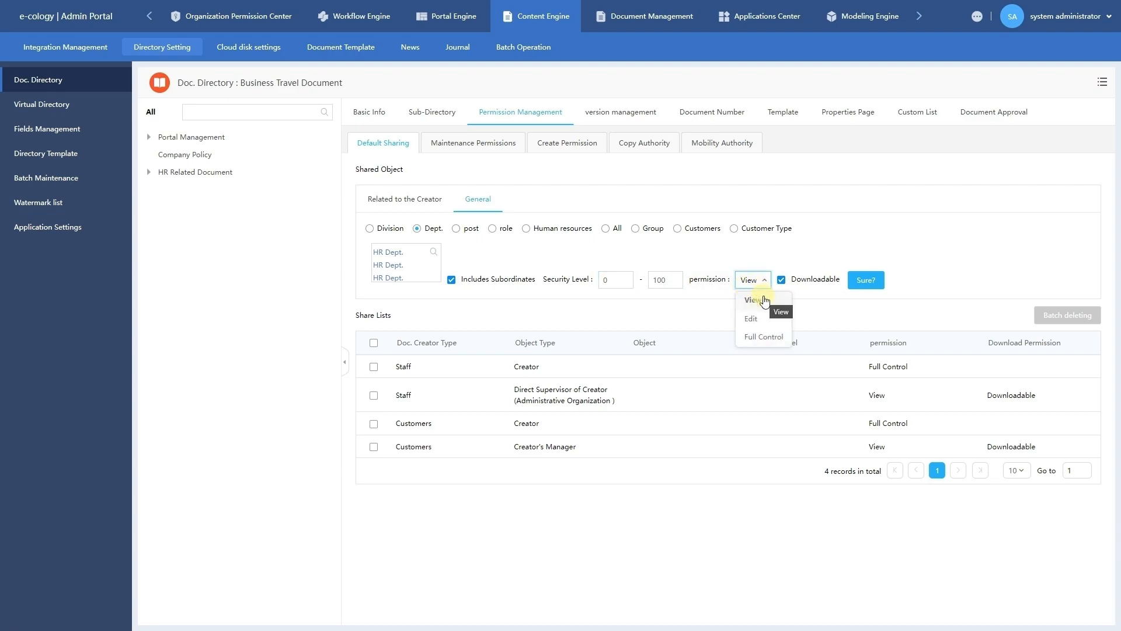
left_click(761, 300)
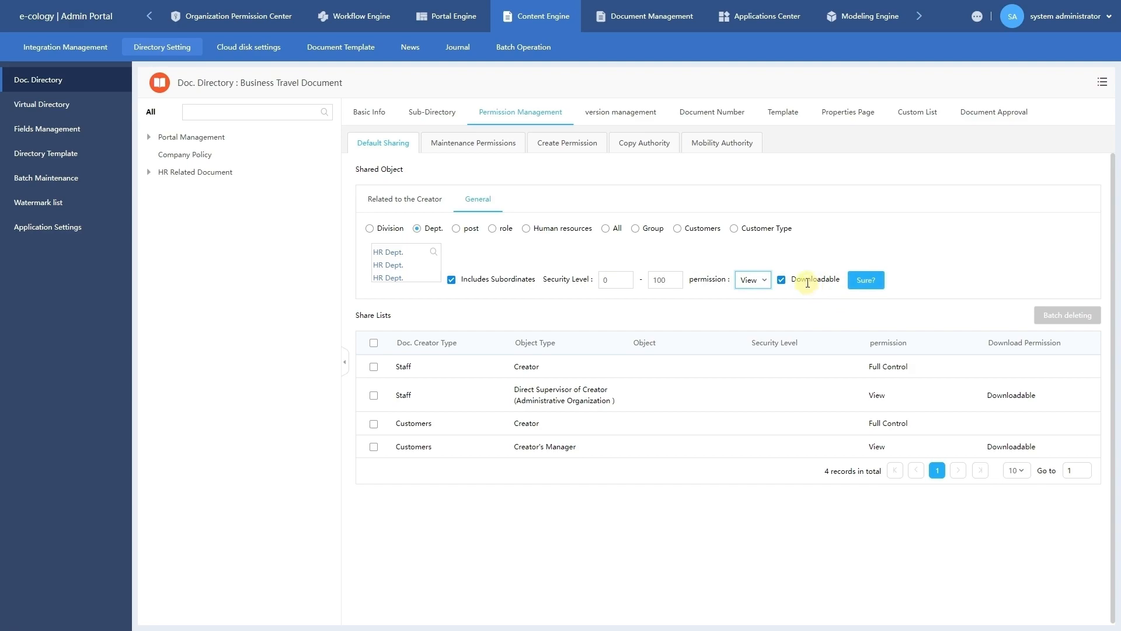
left_click(864, 283)
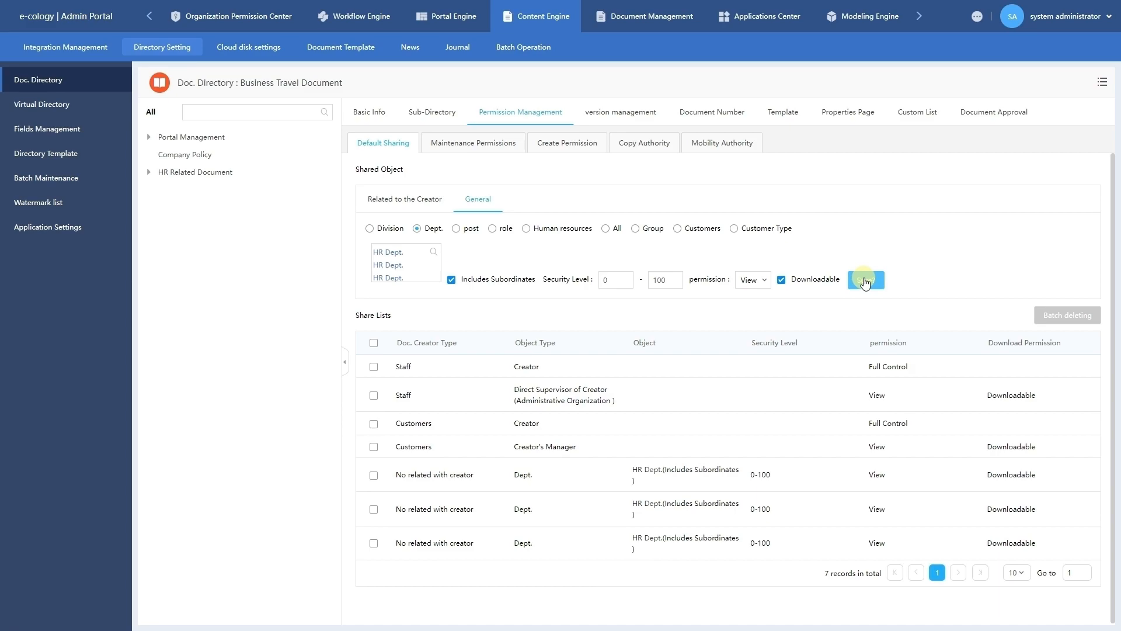
Step: Review the options for adding maintenance permissions to the Business Travel Document directory without adding any
left_click(505, 156)
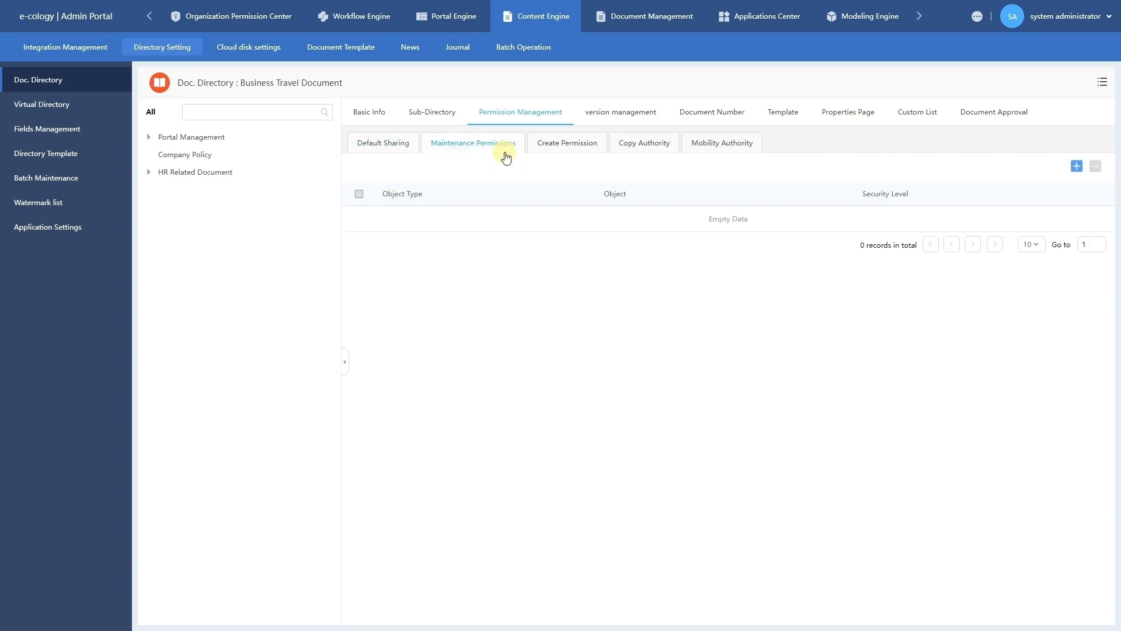
left_click(1076, 166)
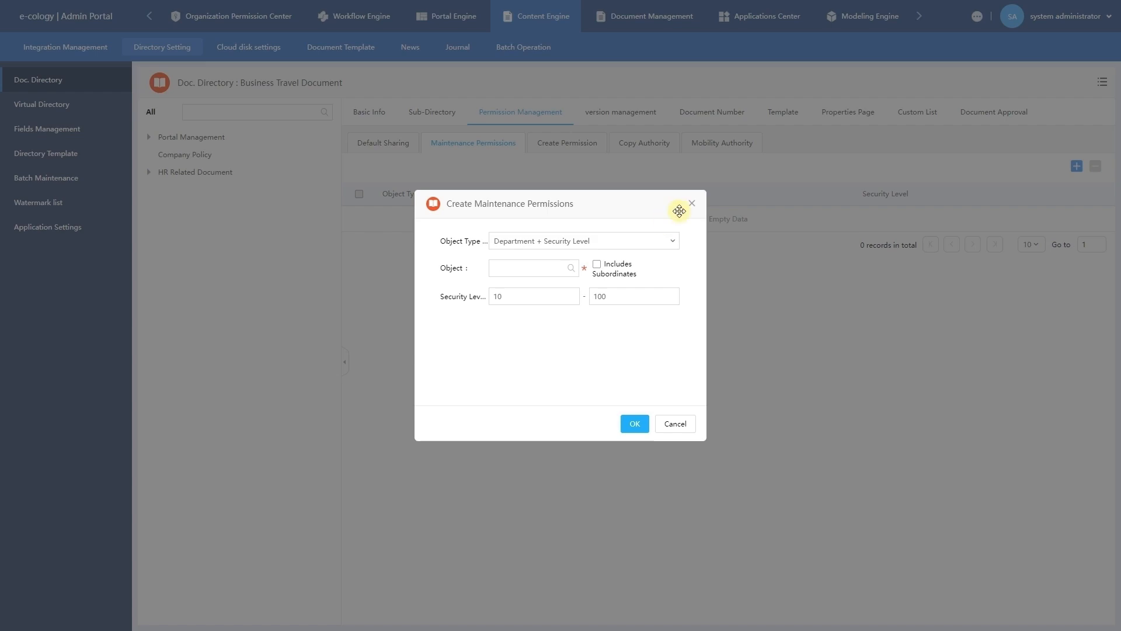
left_click(691, 203)
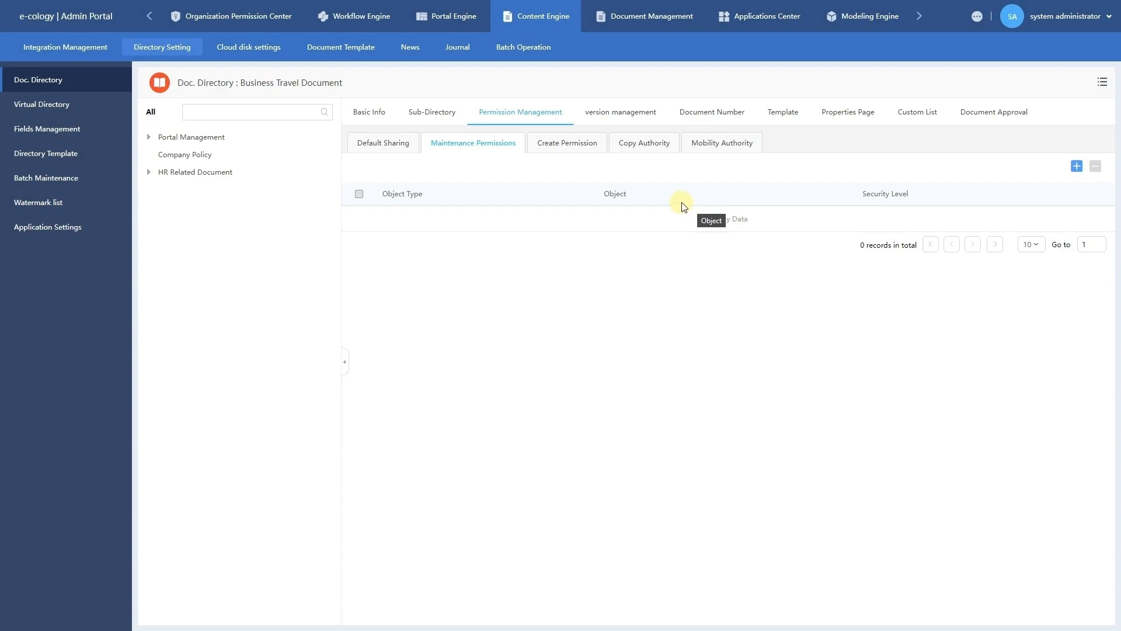
Step: Start a new create permission for the Employee Offer Letter directory under HR Related Document and review its object types
left_click(150, 172)
left_click(201, 209)
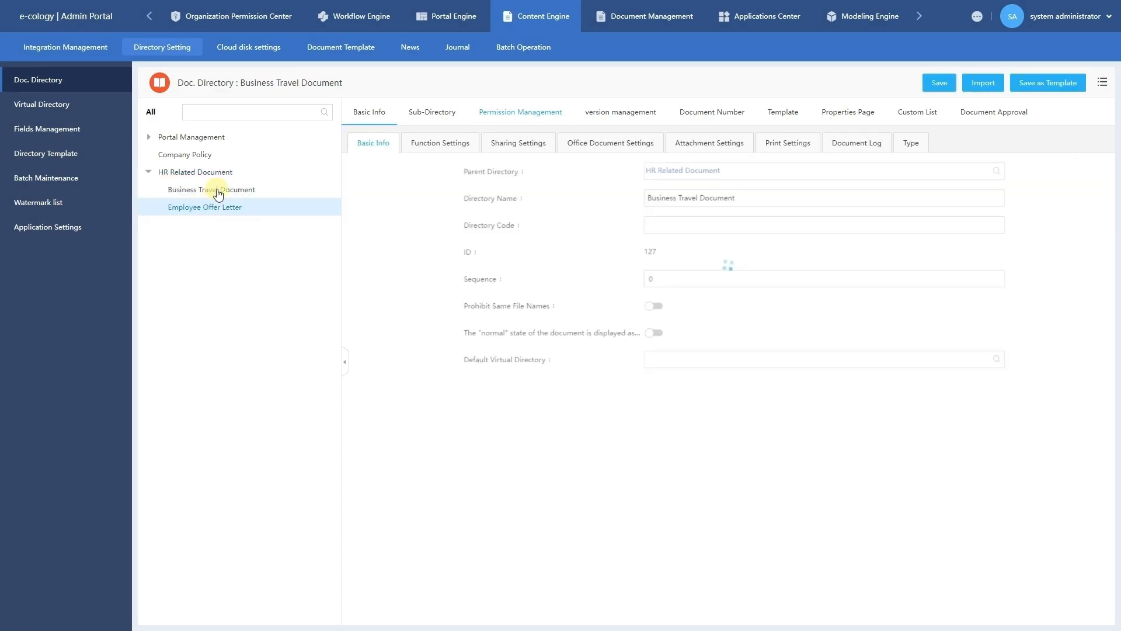
left_click(477, 125)
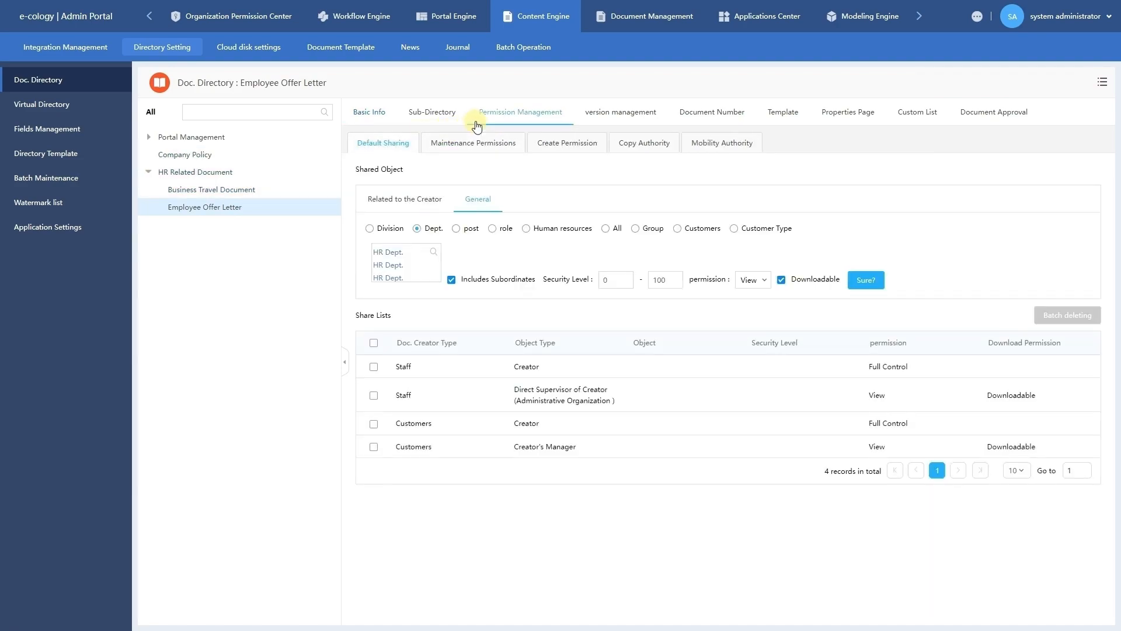
left_click(542, 143)
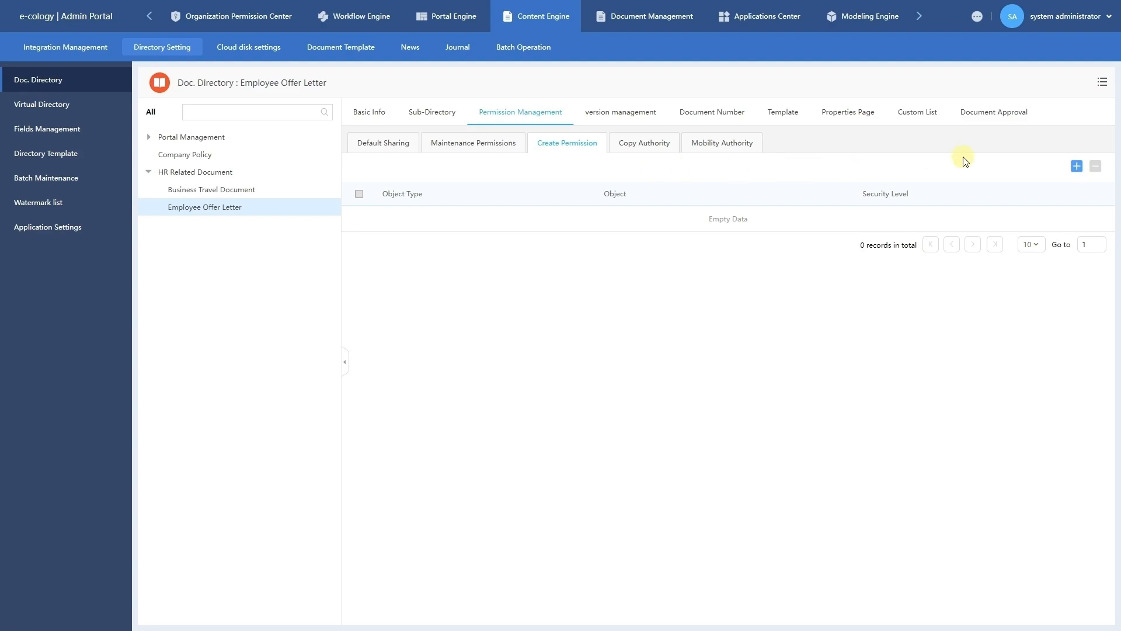
left_click(1076, 166)
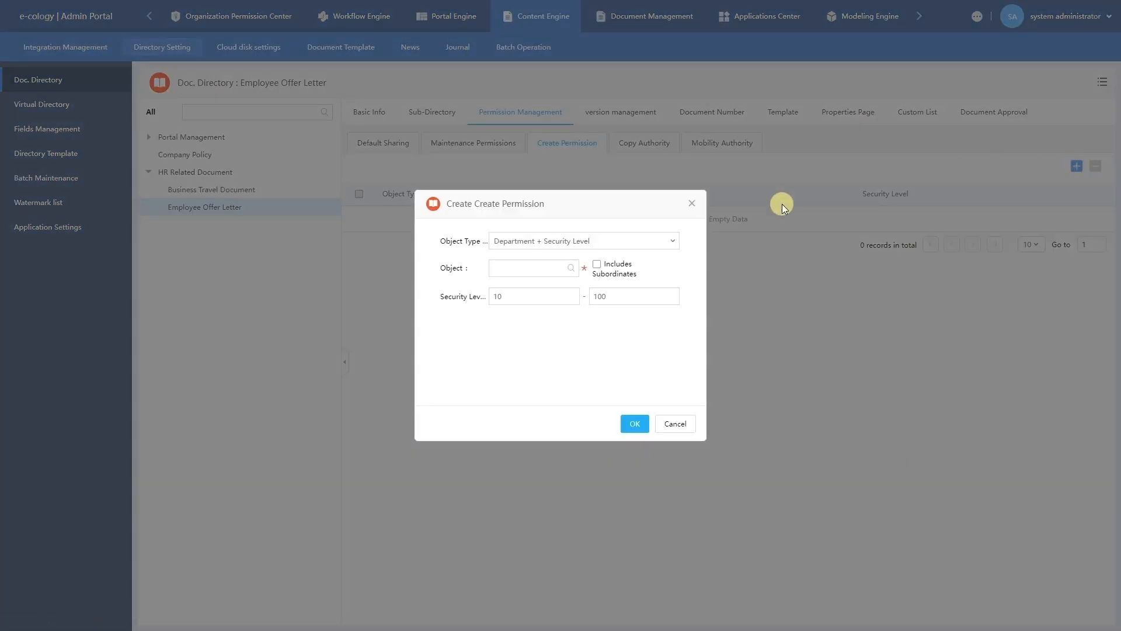
left_click(675, 241)
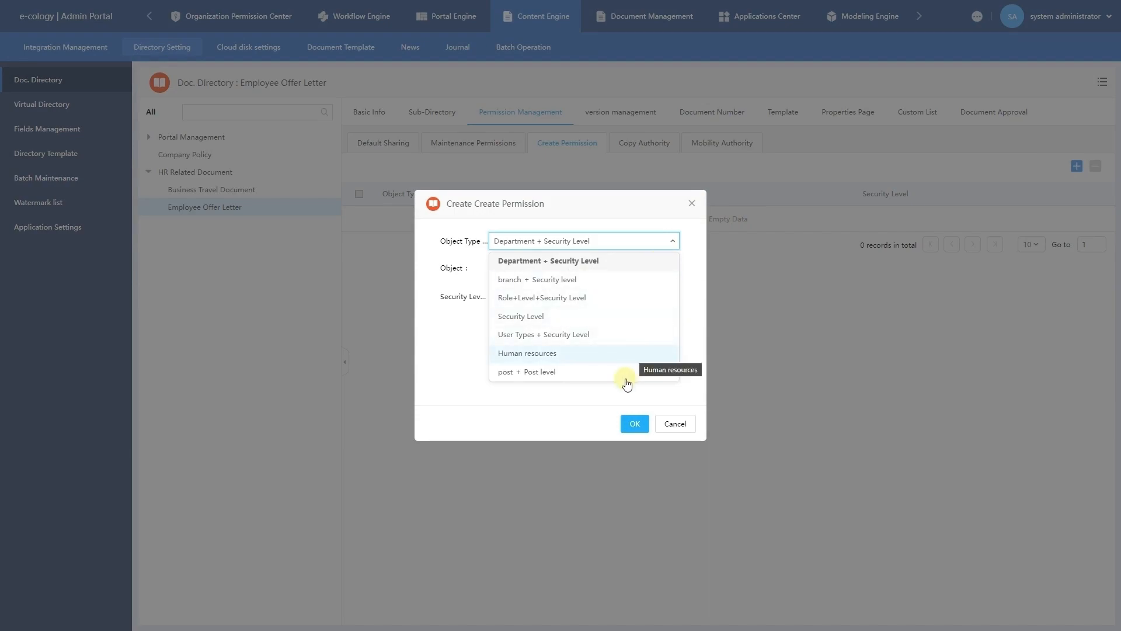
Step: Choose the three HR departments as objects of the create permission, with Department + Security Level as object type
left_click(620, 267)
left_click(574, 270)
left_click(356, 263)
left_click(377, 349)
left_click(403, 306)
scroll(405, 331, "down", 1)
left_click(402, 359)
scroll(401, 430, "down", 2)
left_click(401, 418)
left_click(561, 282)
left_click(657, 464)
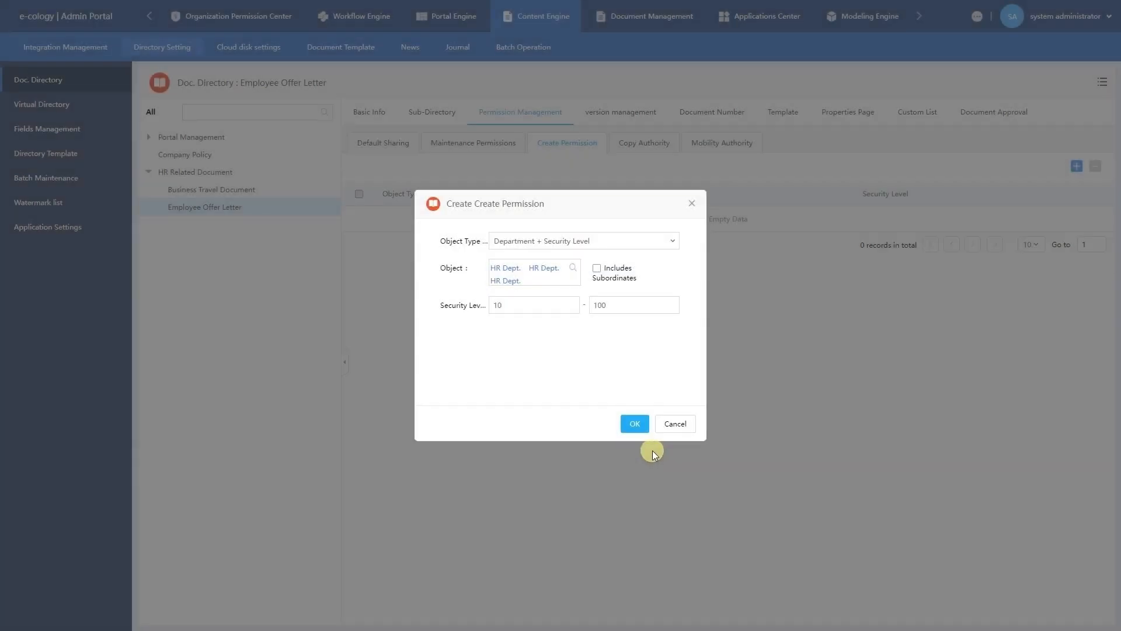
Step: Include subordinates, set the security level to 0-100 and add the create permission for the HR departments
left_click(596, 270)
left_click_drag(531, 305, 489, 308)
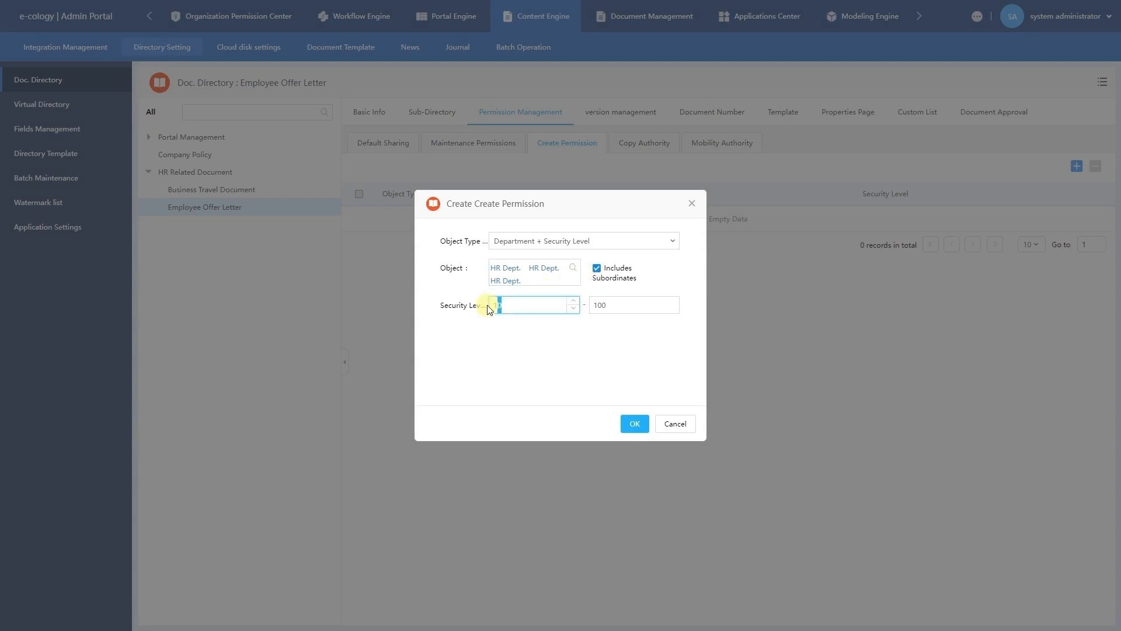
type("0")
left_click(636, 424)
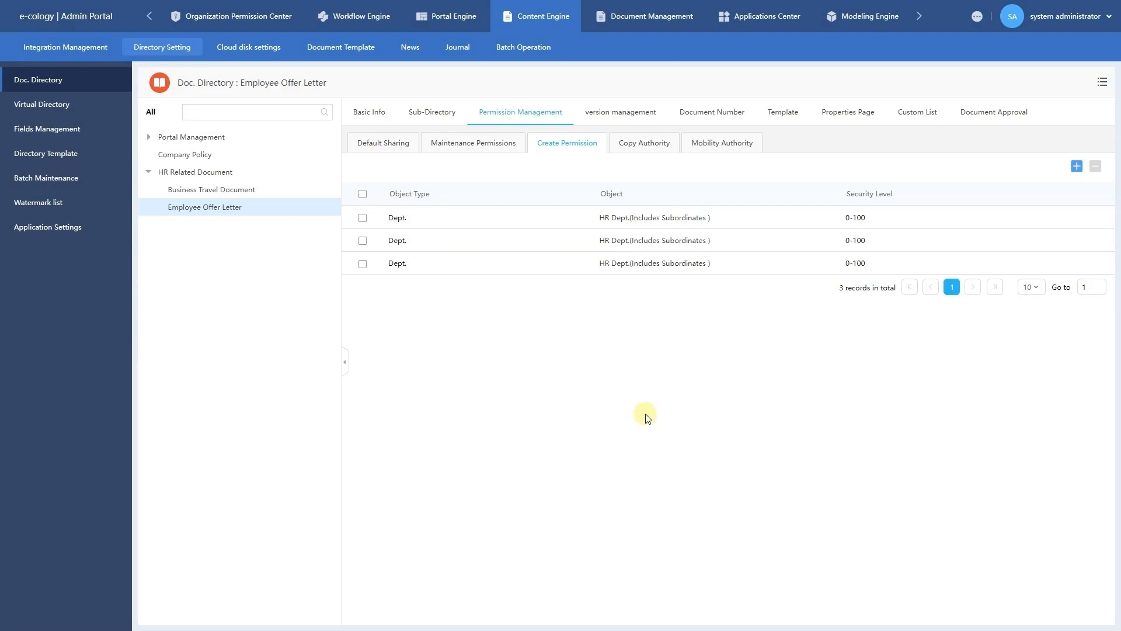
Step: Review the copy authority and mobility authority settings of the Employee Offer Letter directory
left_click(667, 151)
left_click(705, 149)
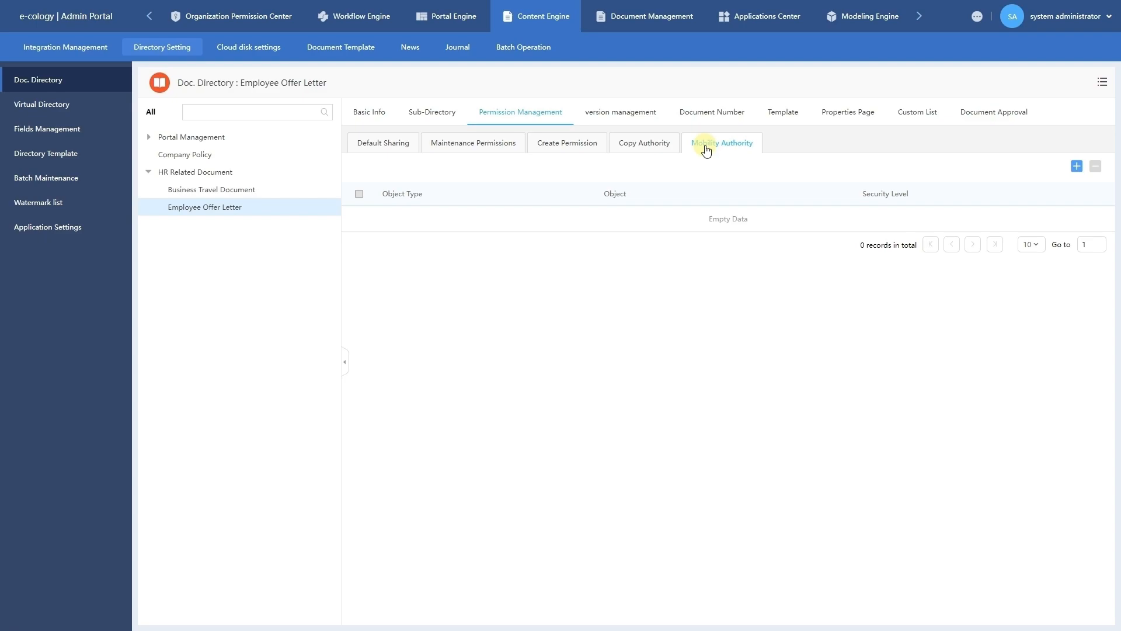
left_click(666, 150)
left_click(701, 150)
Step: Enable version management for the Employee Offer Letter directory
left_click(654, 119)
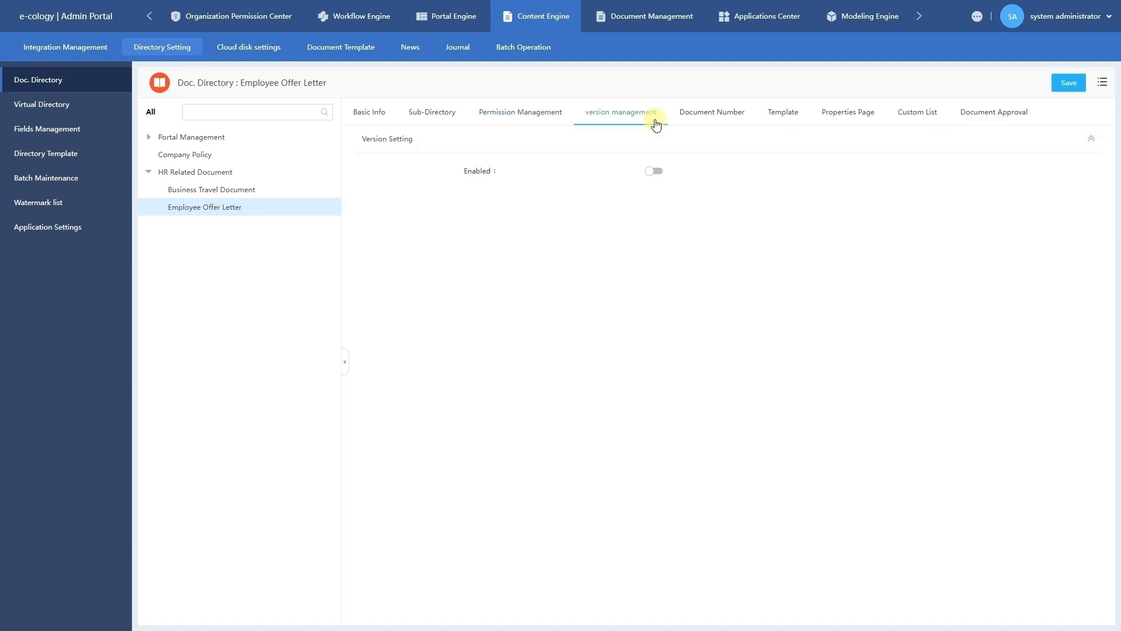
left_click(653, 171)
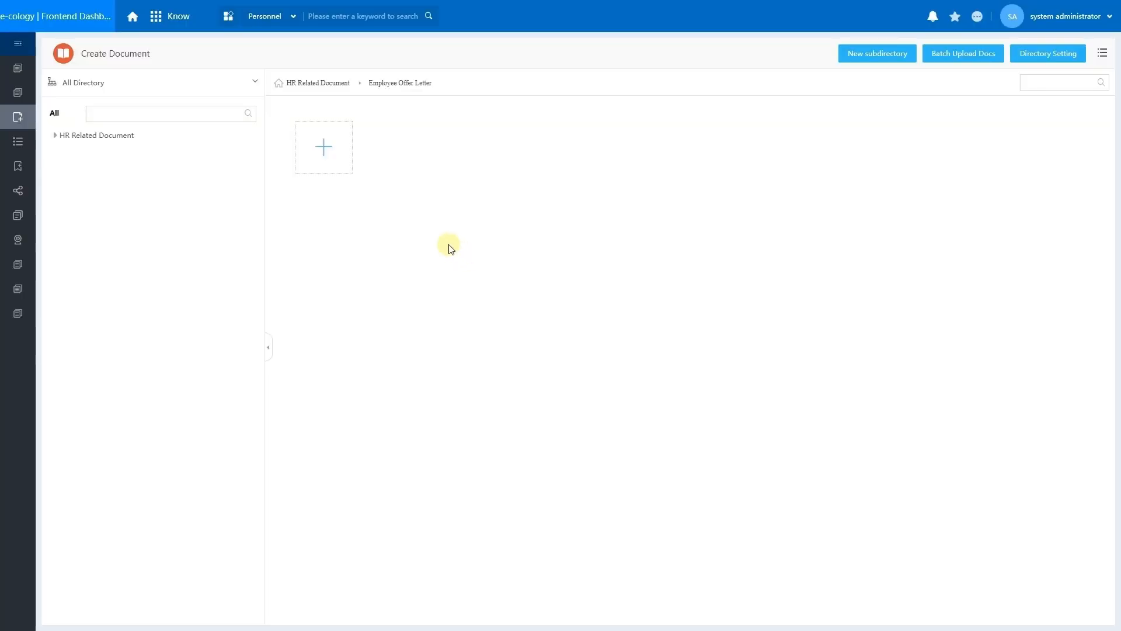
Step: In the frontend, create and submit a document titled "Demo Letter 01" in the Employee Offer Letter directory
left_click(350, 170)
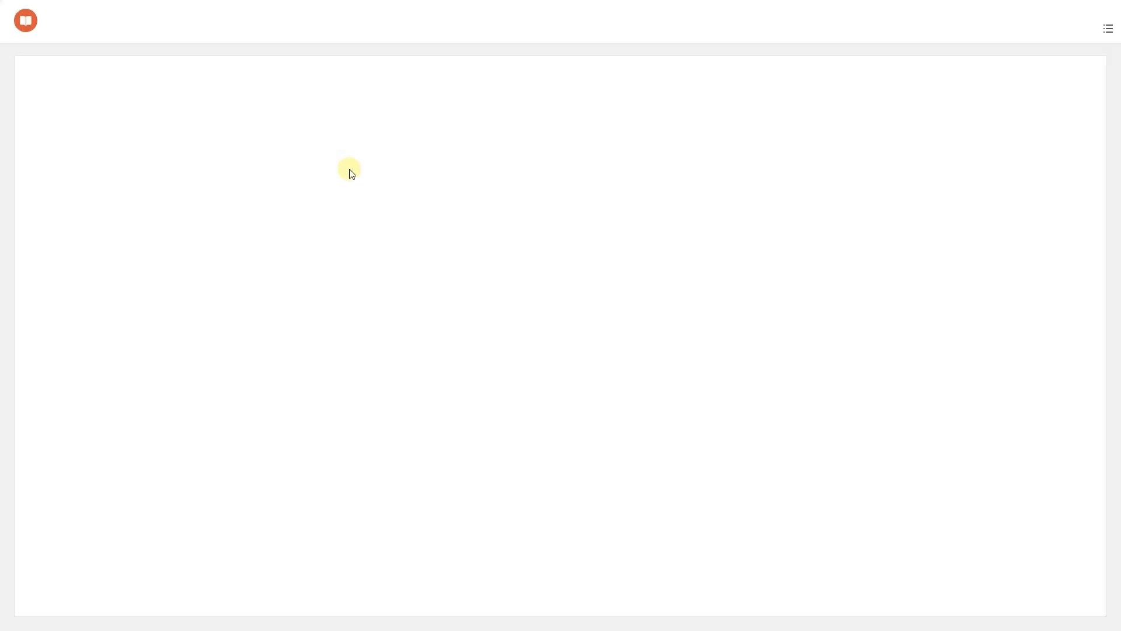
left_click(243, 13)
type("Demo Letter 01")
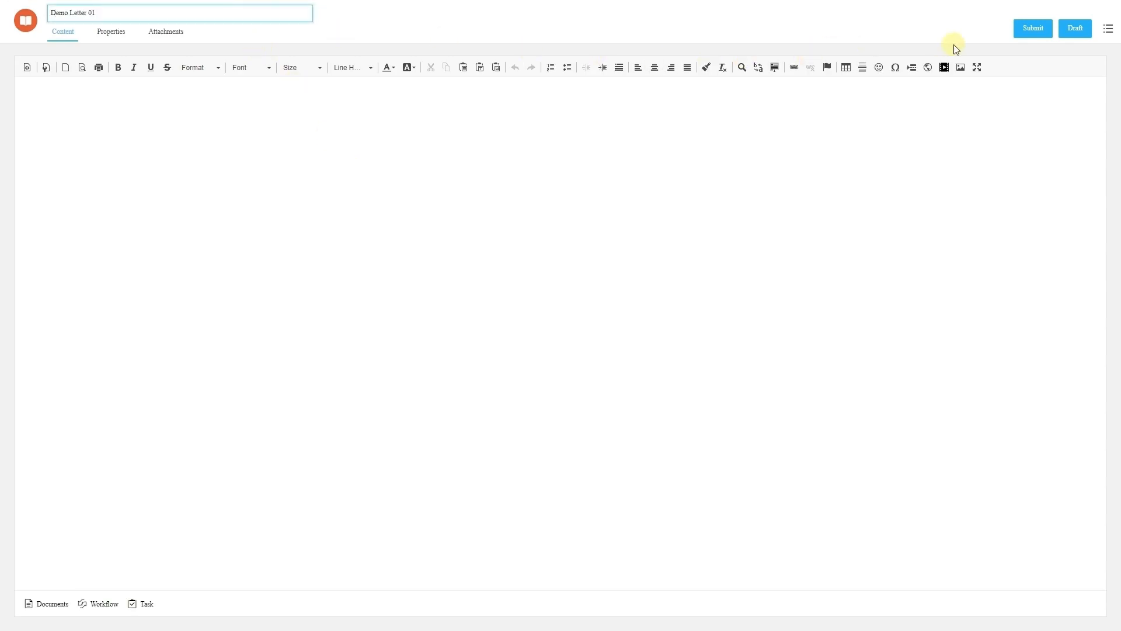
left_click(1023, 31)
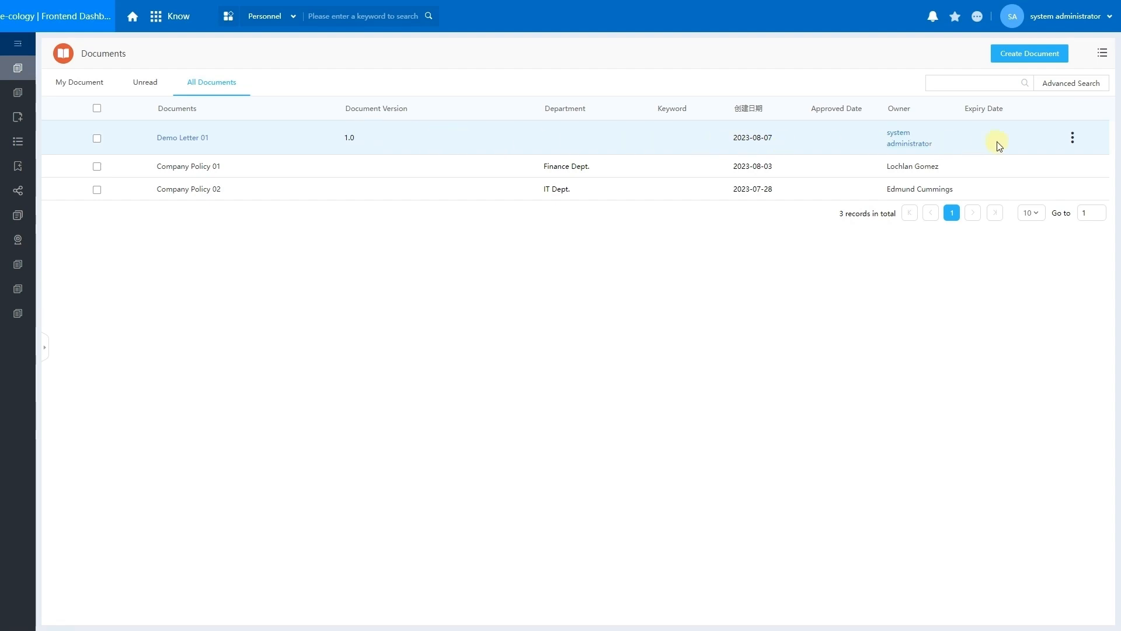
Step: Edit Demo Letter 01 to contain the text "V2.0" and submit it as a new version
left_click(1059, 156)
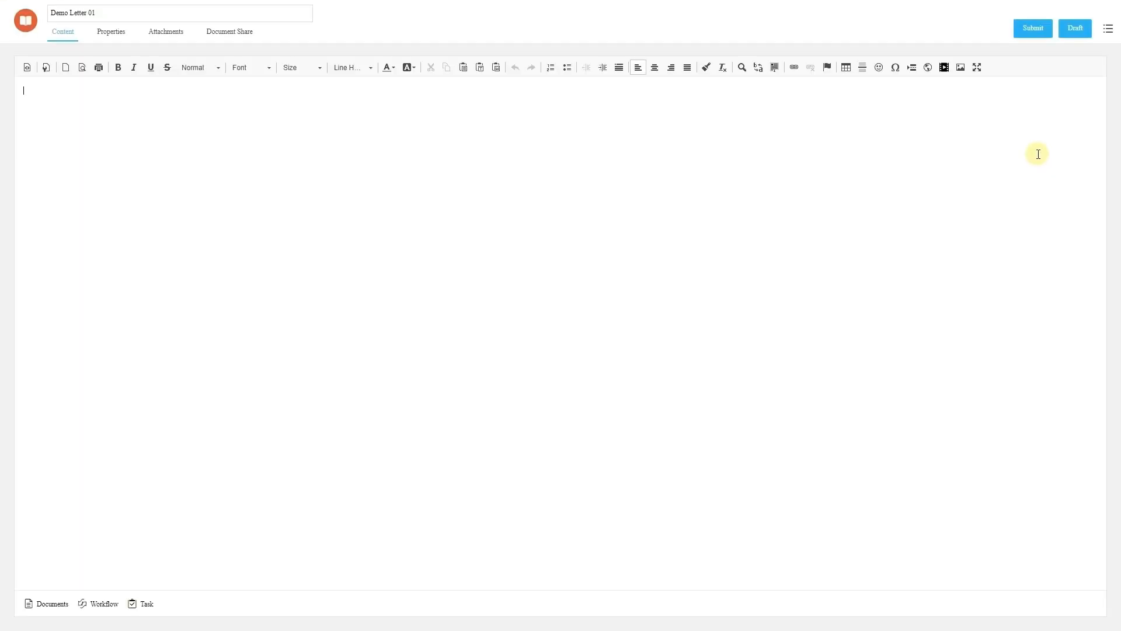
type("V2.0")
left_click(1034, 33)
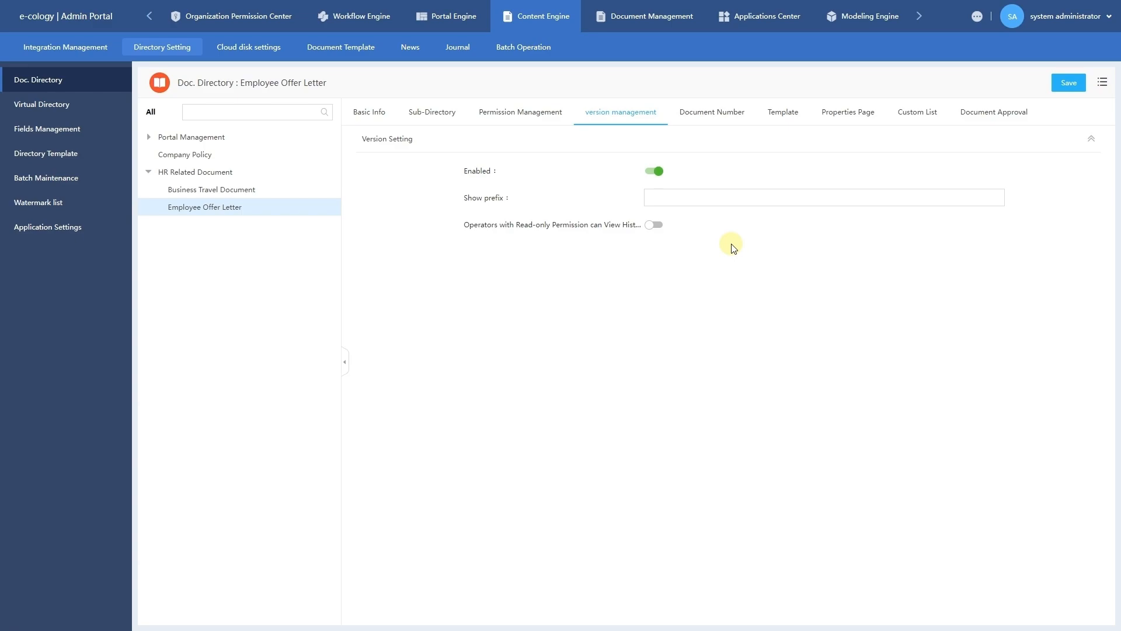
Step: Set the version display prefix of the Employee Offer Letter directory to "V" and save the settings
left_click(722, 198)
type("V")
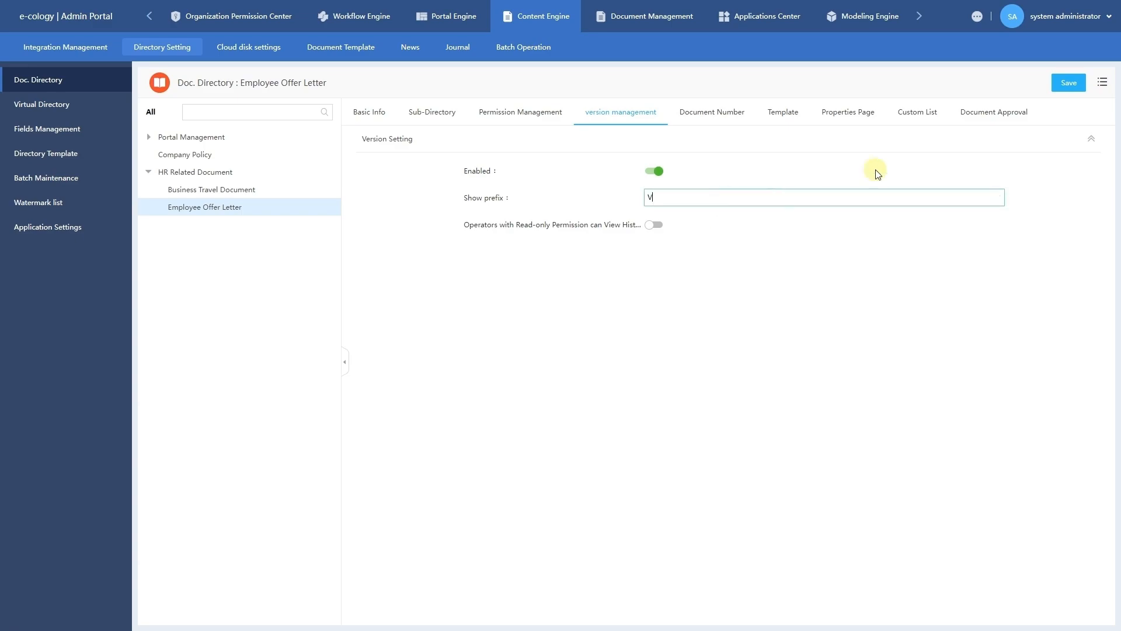
left_click(1070, 80)
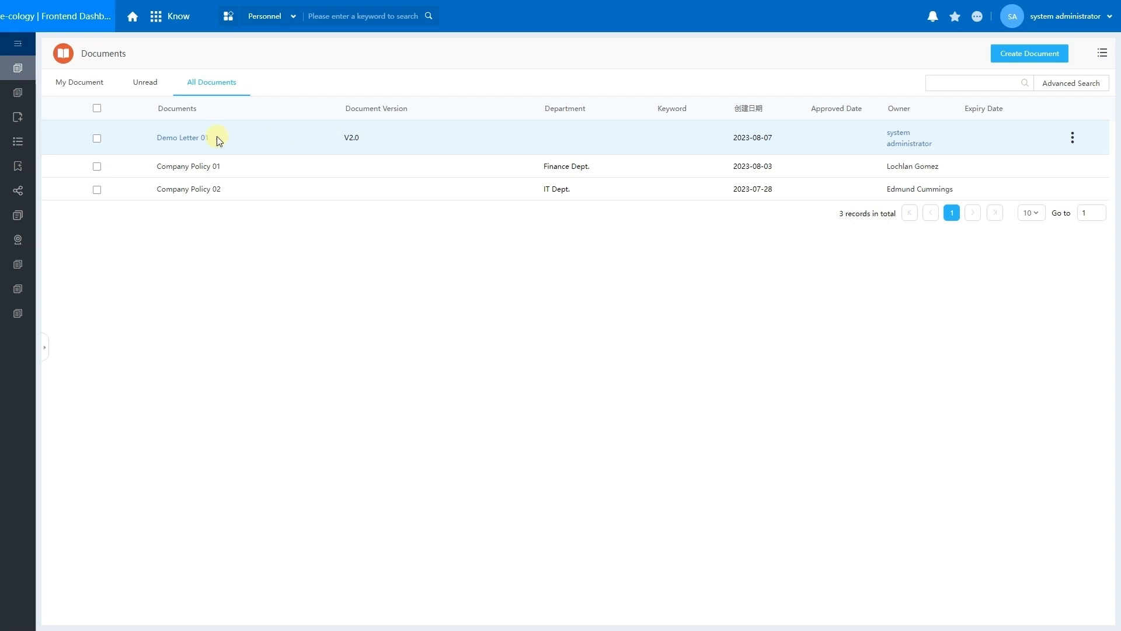
Step: Open the version history of Demo Letter 01, view version V1.0 and return to the latest version
left_click(198, 139)
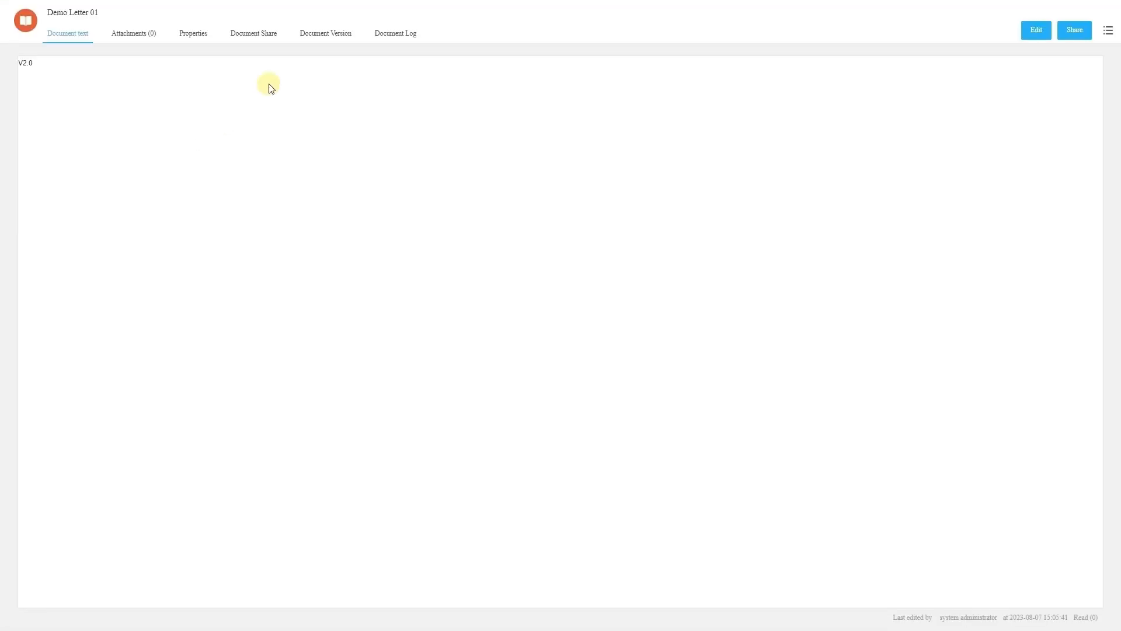
left_click(310, 41)
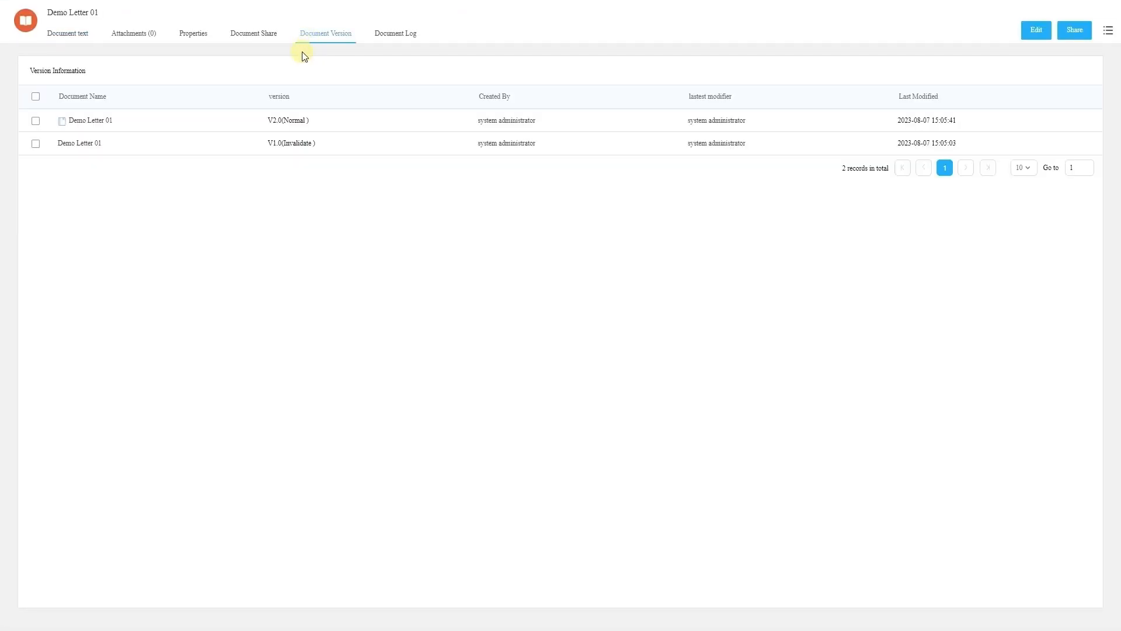
left_click(69, 142)
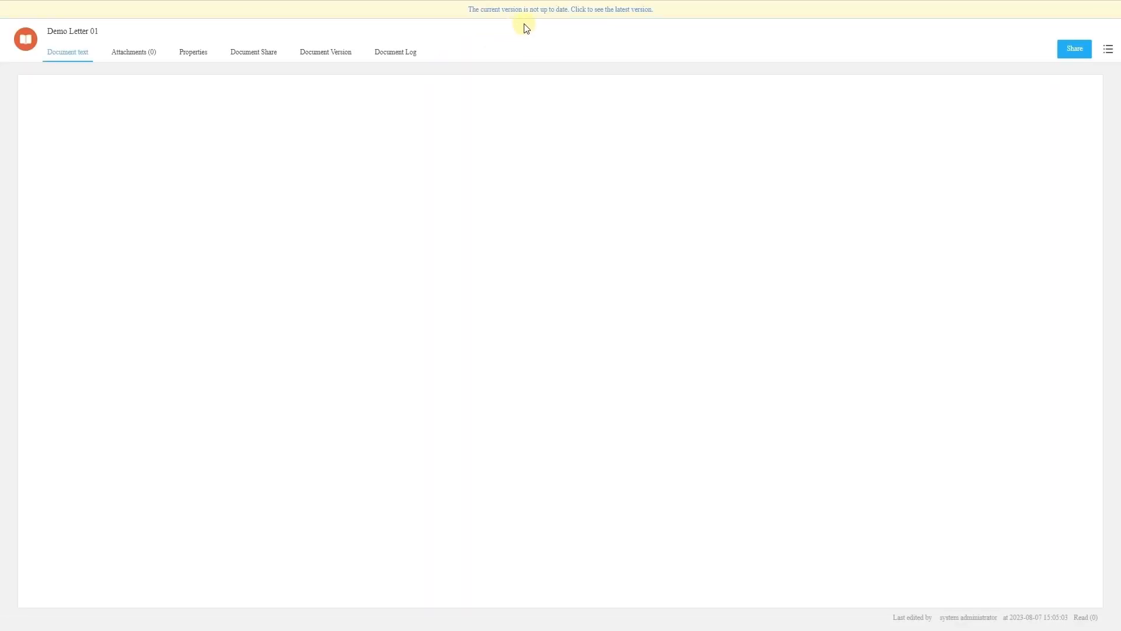
left_click(573, 15)
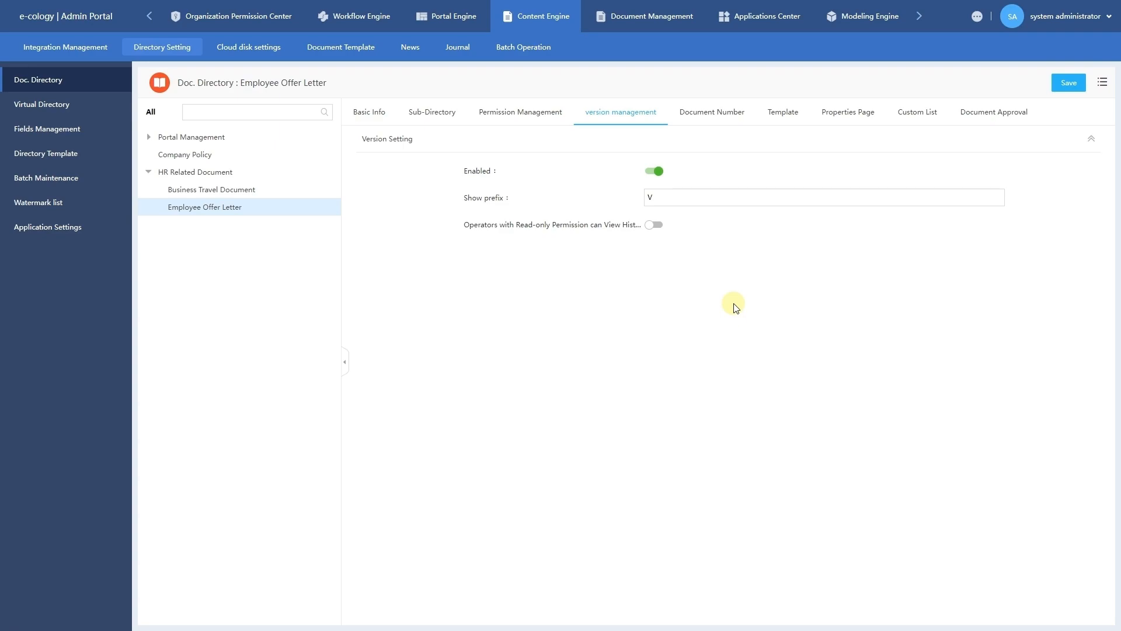
Step: Switch the version setting that lets operators with read-only permission view history
left_click(656, 228)
Step: Enable the category code rule for the Employee Offer Letter directory's document numbers and set the prefix to "DOC"
left_click(722, 121)
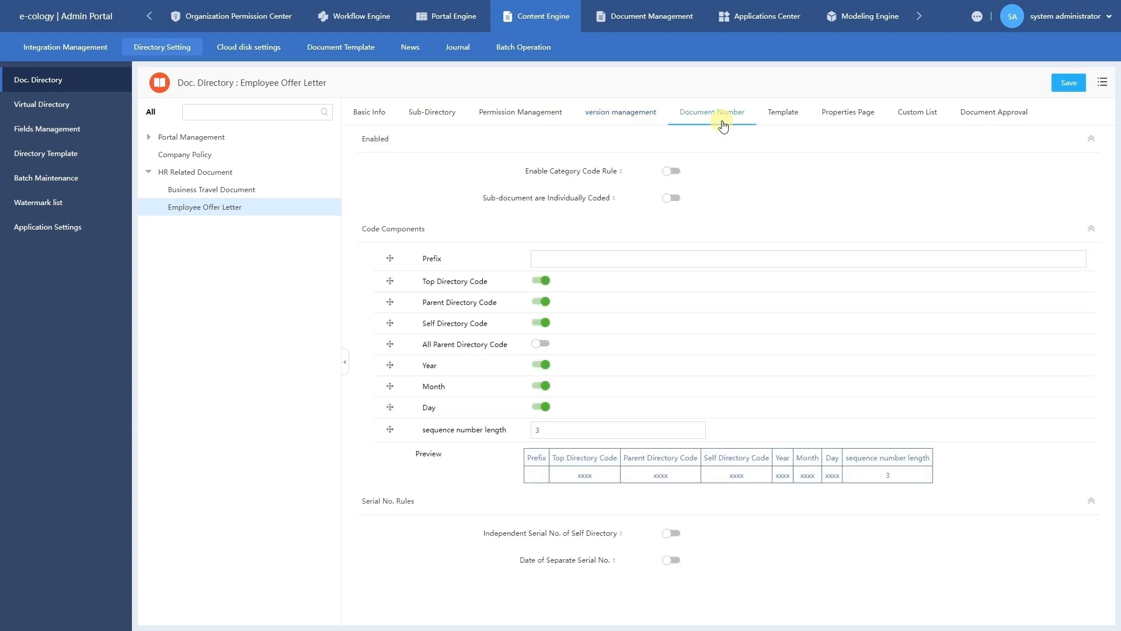
left_click(674, 177)
left_click(544, 282)
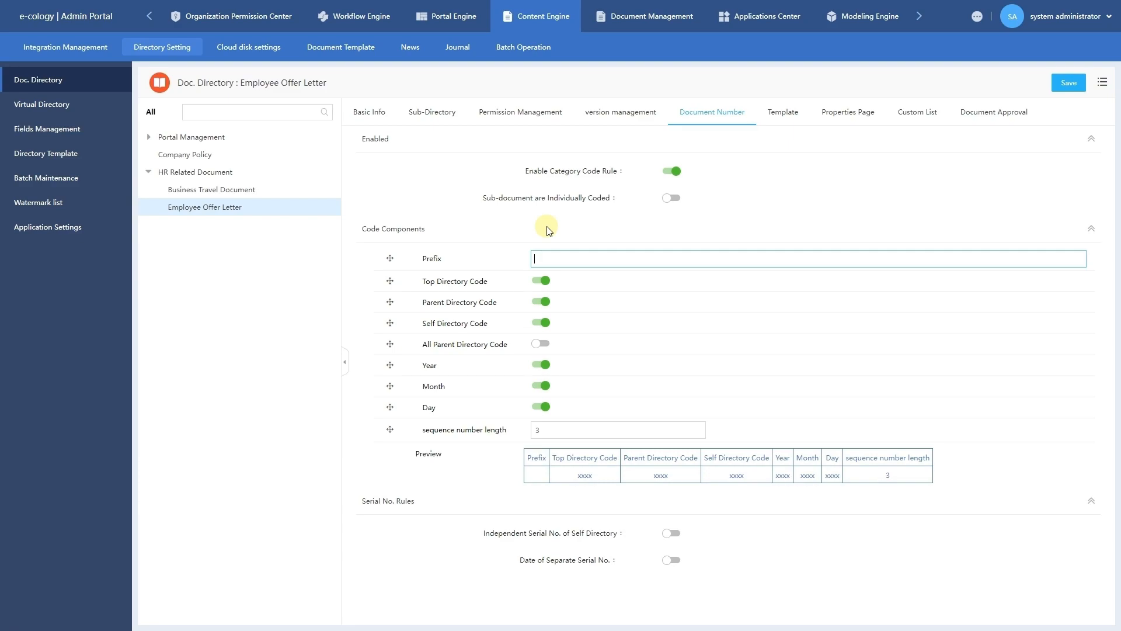
type("DOC")
Step: Turn off the top, parent and self directory codes, month and day in the code components, and save the numbering rule
left_click(540, 280)
left_click(542, 301)
left_click(542, 322)
left_click(541, 386)
left_click(545, 406)
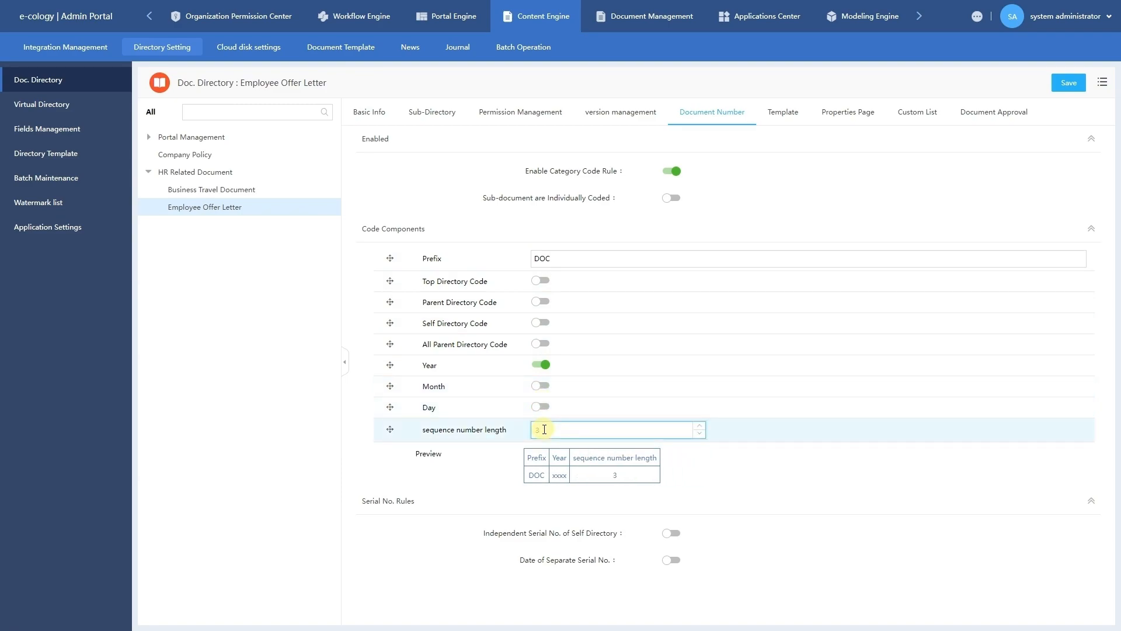
left_click(535, 474)
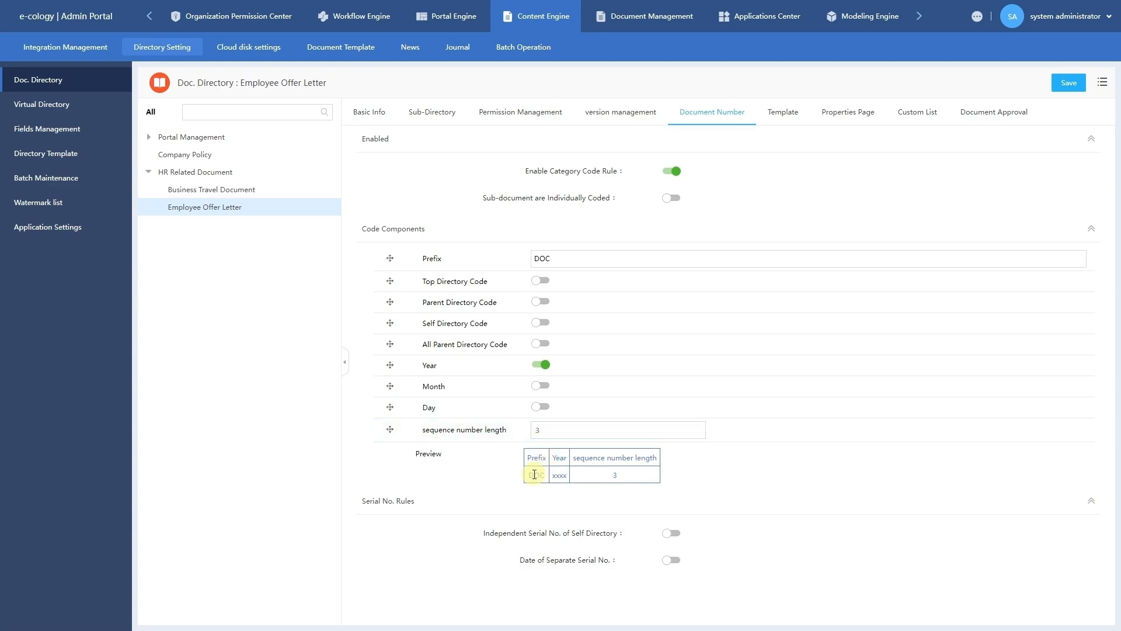
left_click(1063, 83)
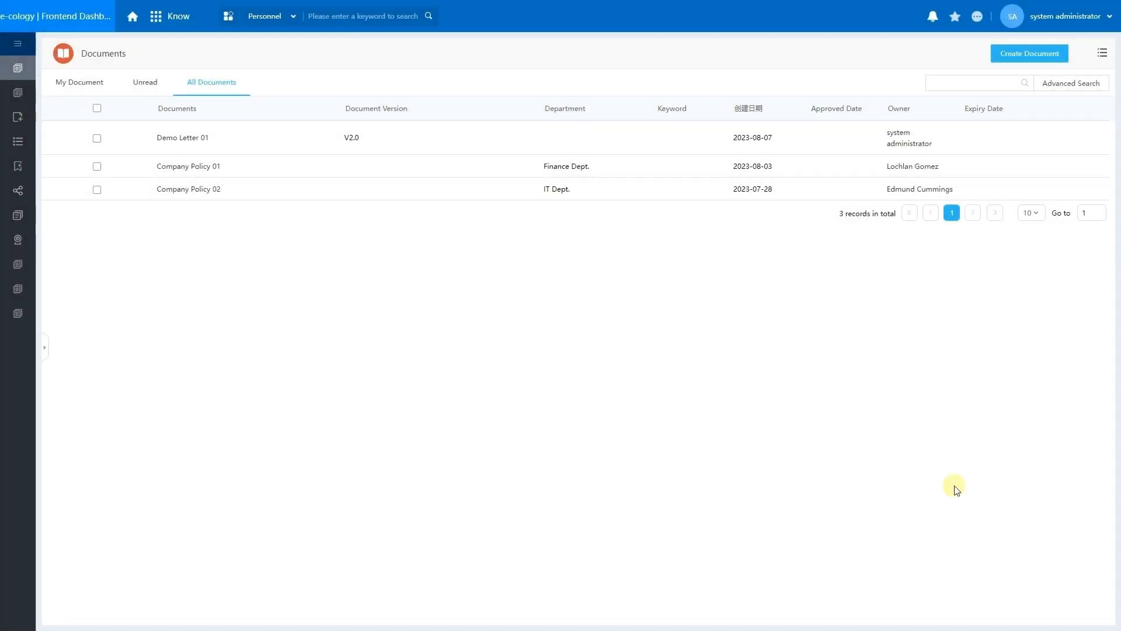
Step: In the frontend, create and submit a document titled "Demo Letter 2" and open its properties
left_click(1029, 53)
left_click(453, 224)
left_click(444, 234)
left_click(660, 464)
left_click(260, 18)
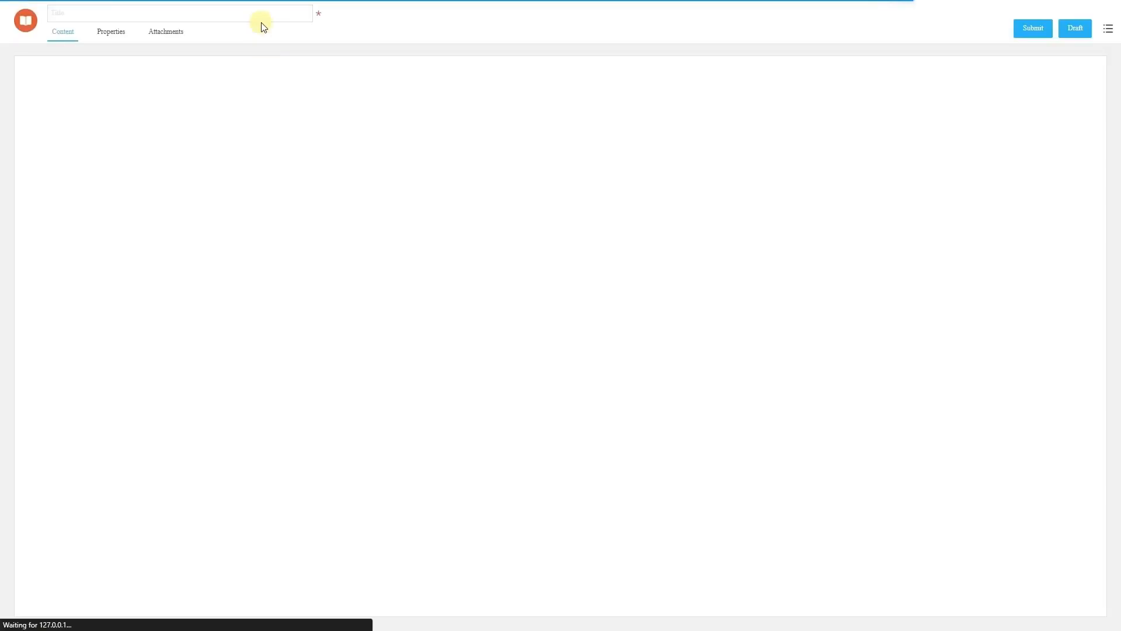
type("Demo Letter 2")
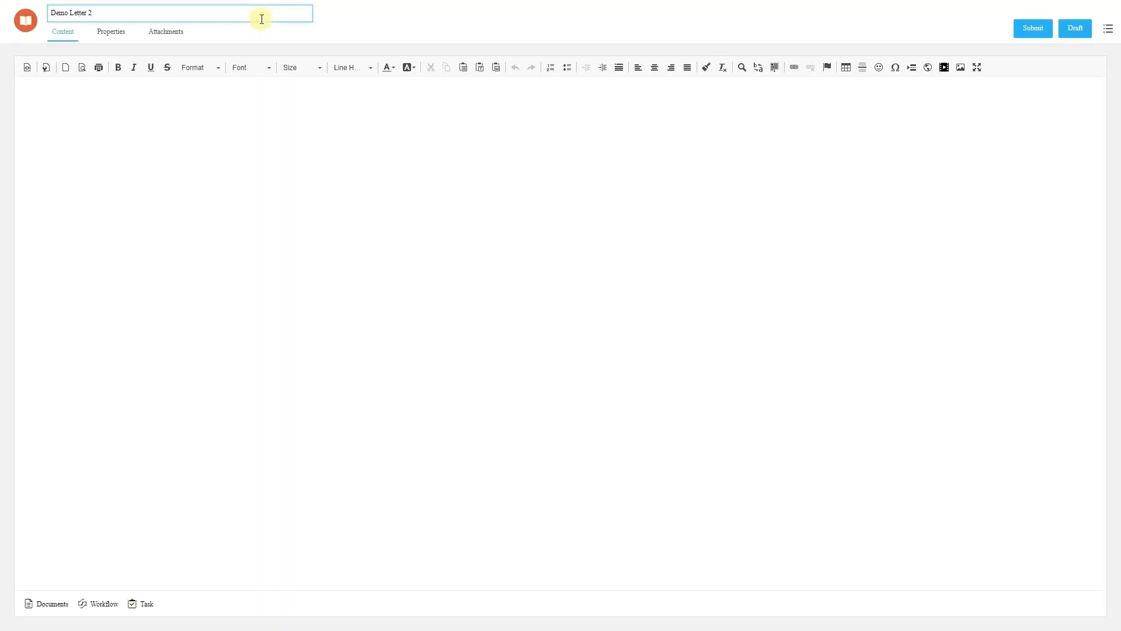
left_click(1025, 32)
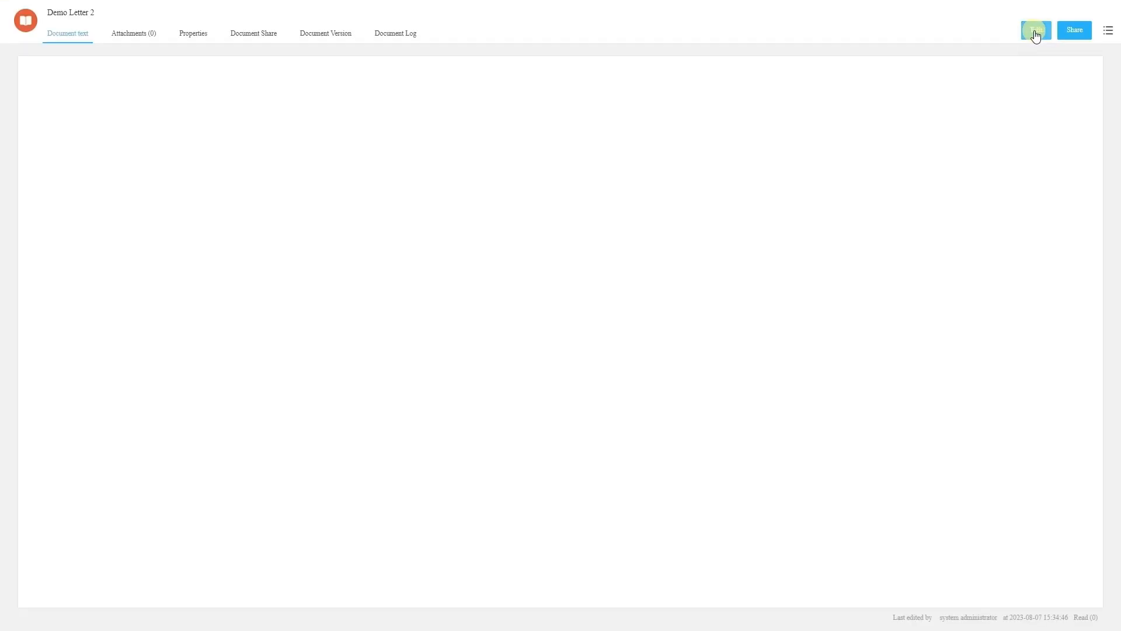
left_click(195, 33)
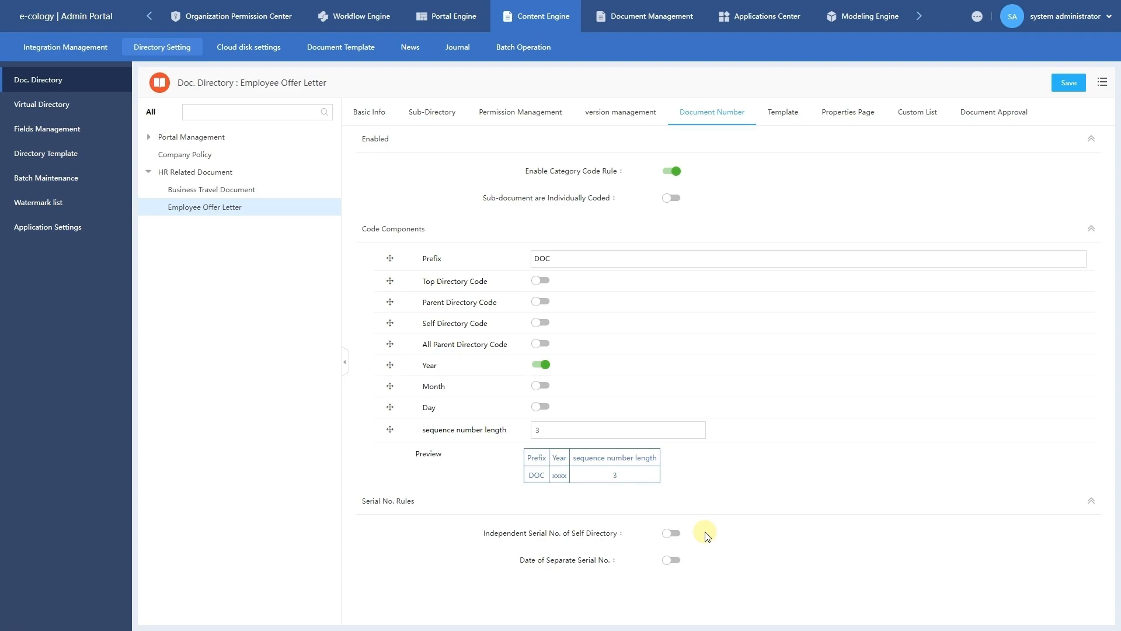
Step: Enable the independent serial number of the Employee Offer Letter directory and the date of separate serial number
left_click(672, 534)
left_click(674, 561)
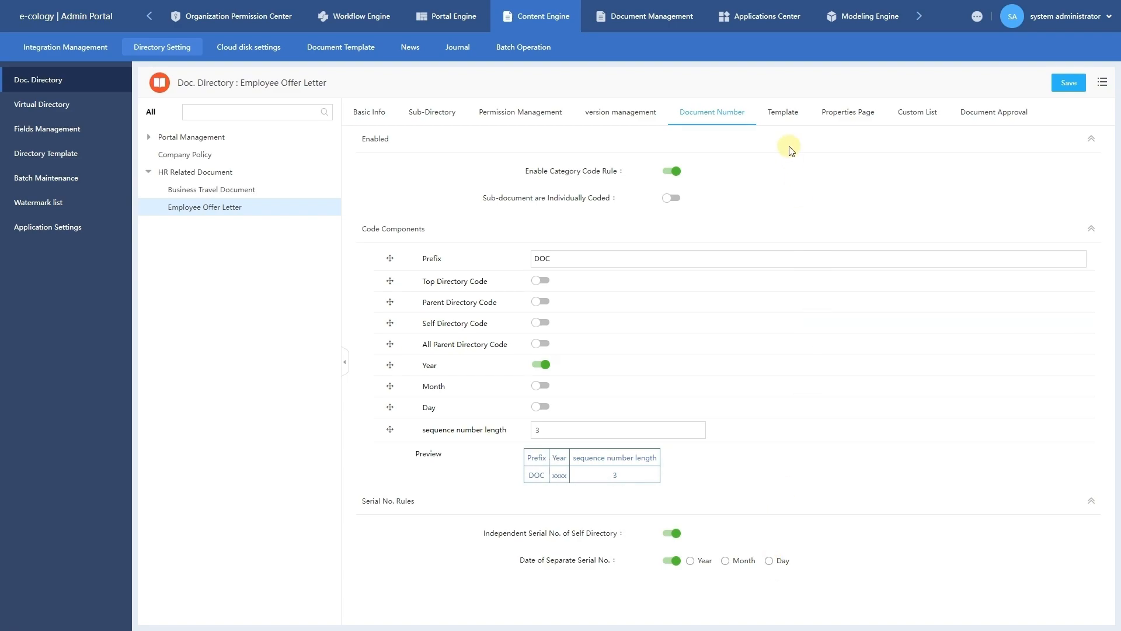
Step: Add a template row to the Employee Offer Letter directory and keep Html Display Template as its layout
left_click(787, 125)
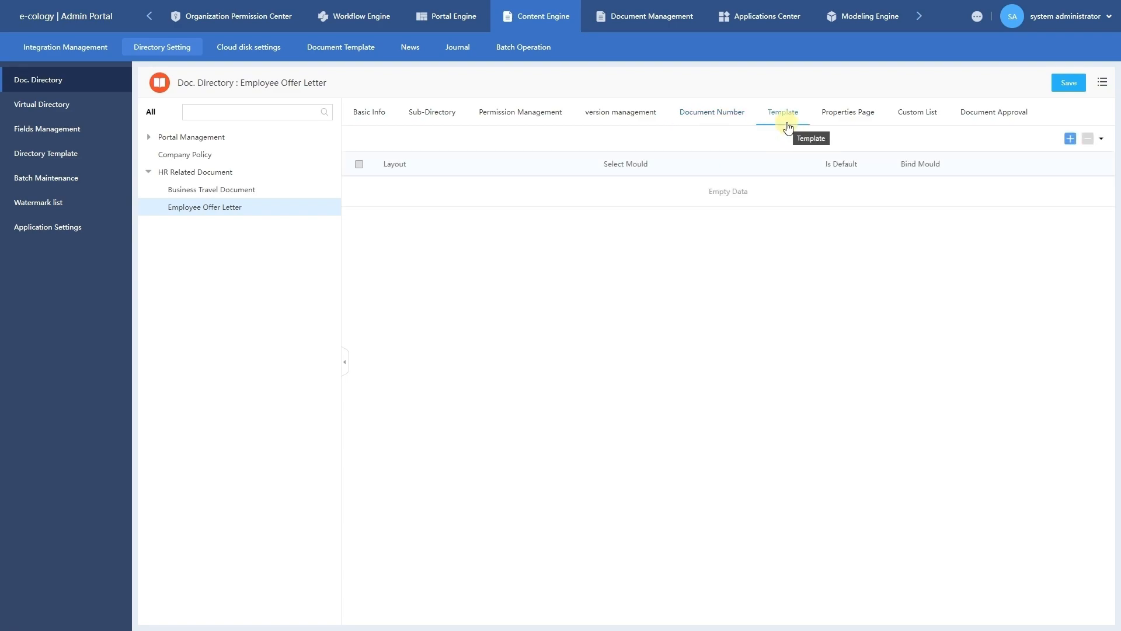
left_click(1067, 139)
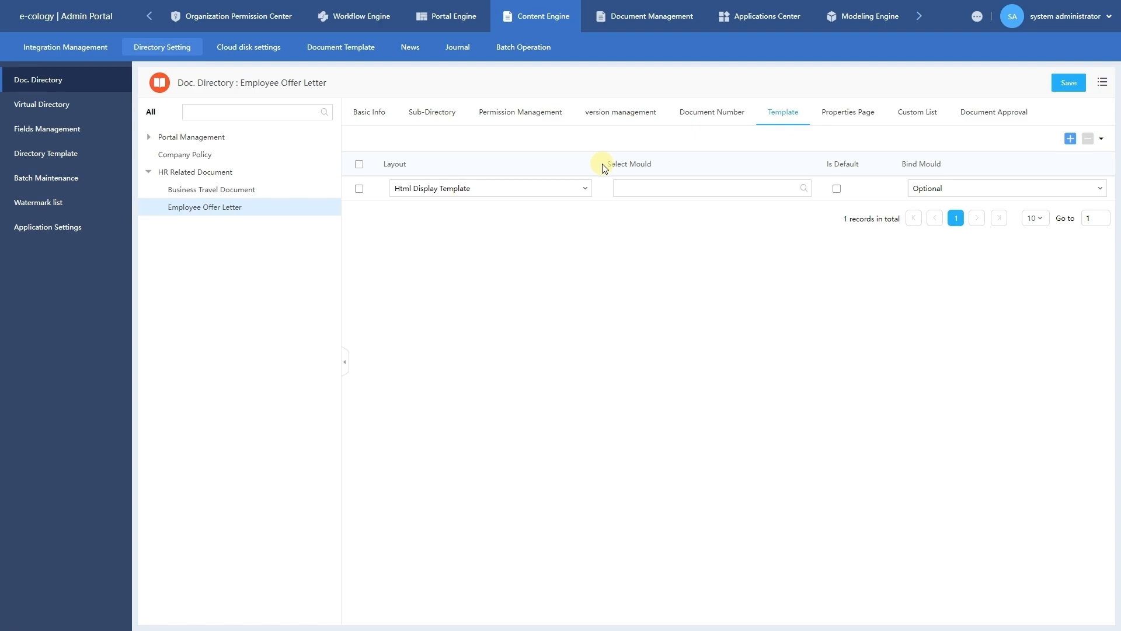
left_click(561, 189)
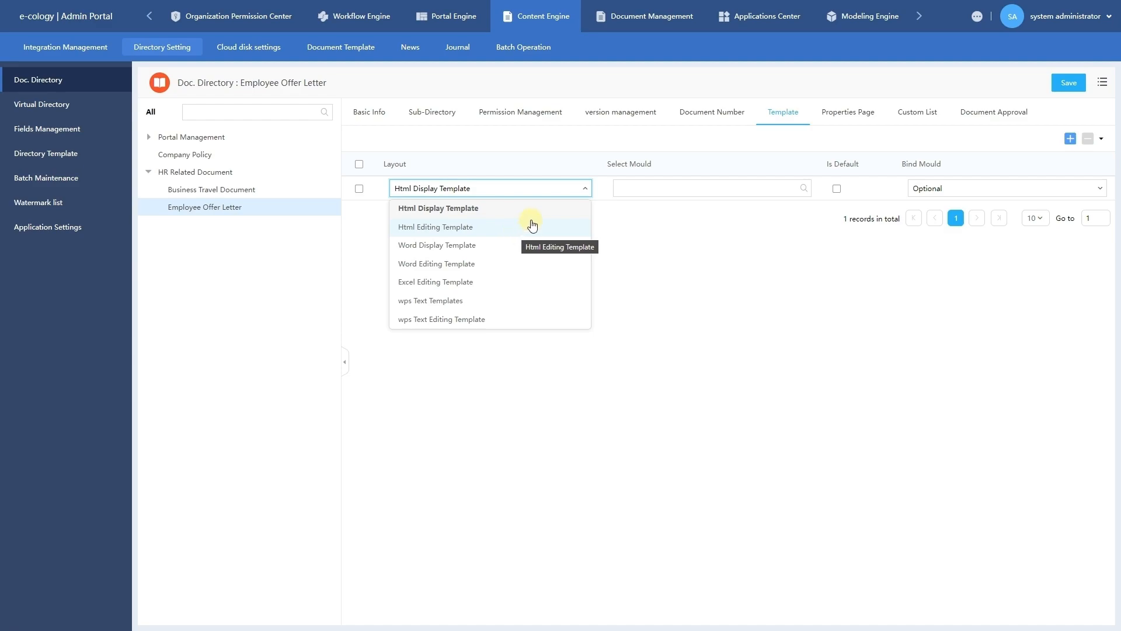
left_click(537, 217)
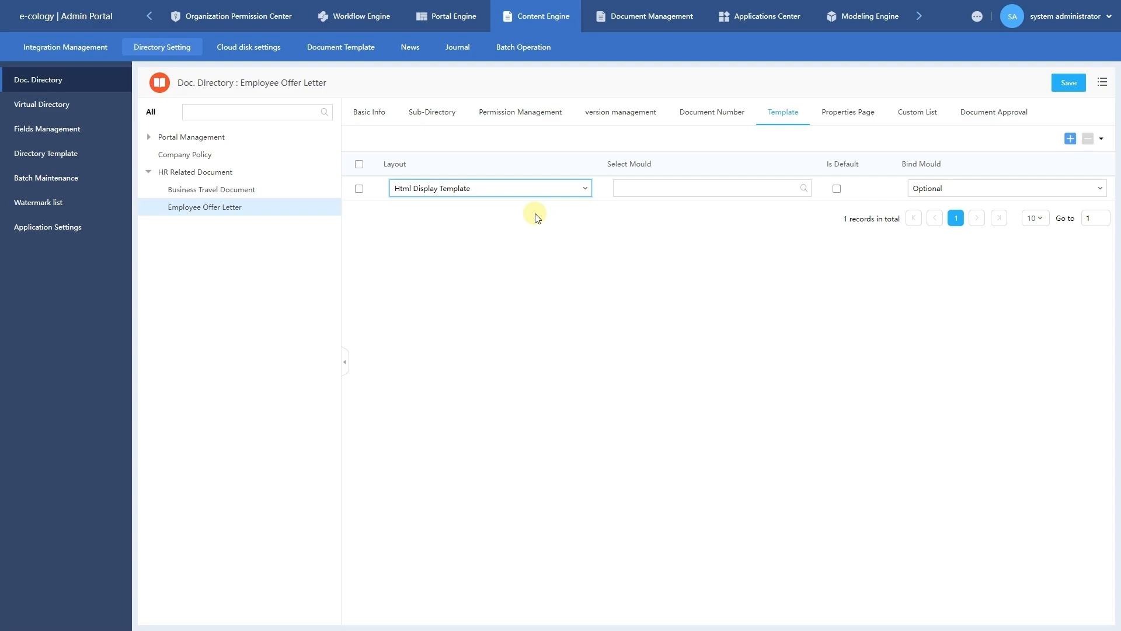
Step: Start a new HTML display template named "Default Display" in the document templates
left_click(370, 51)
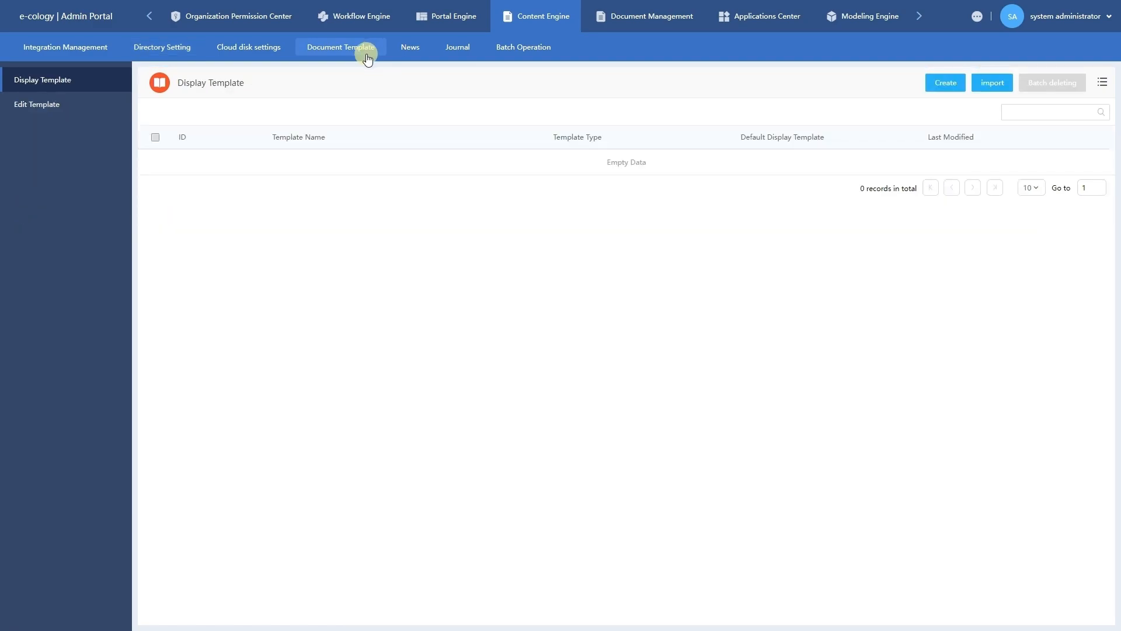
left_click(89, 103)
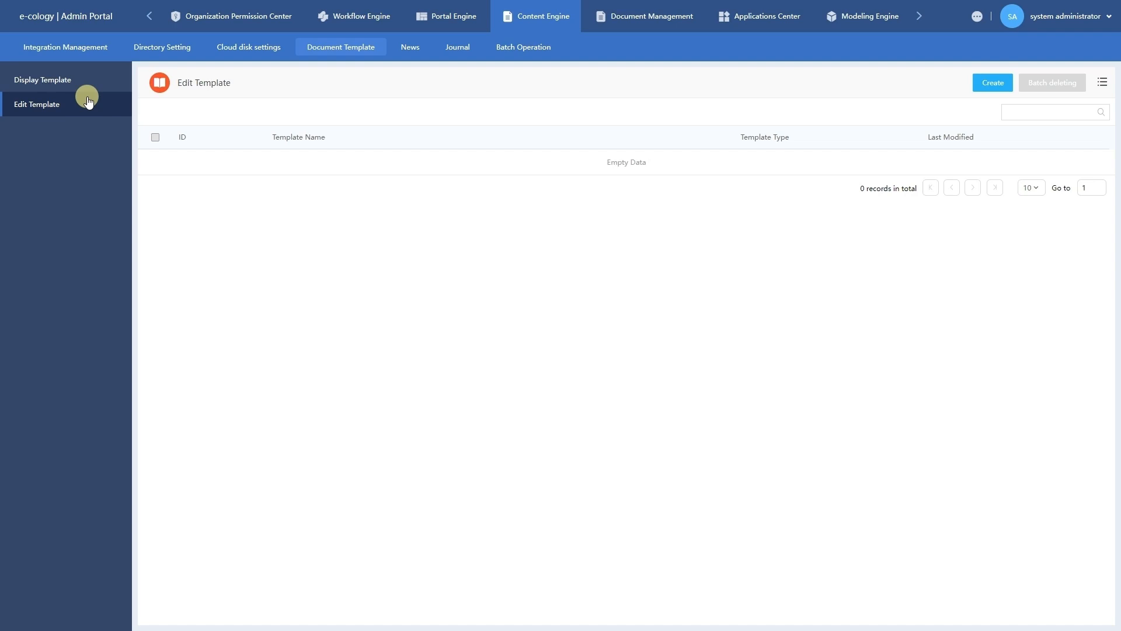
left_click(91, 88)
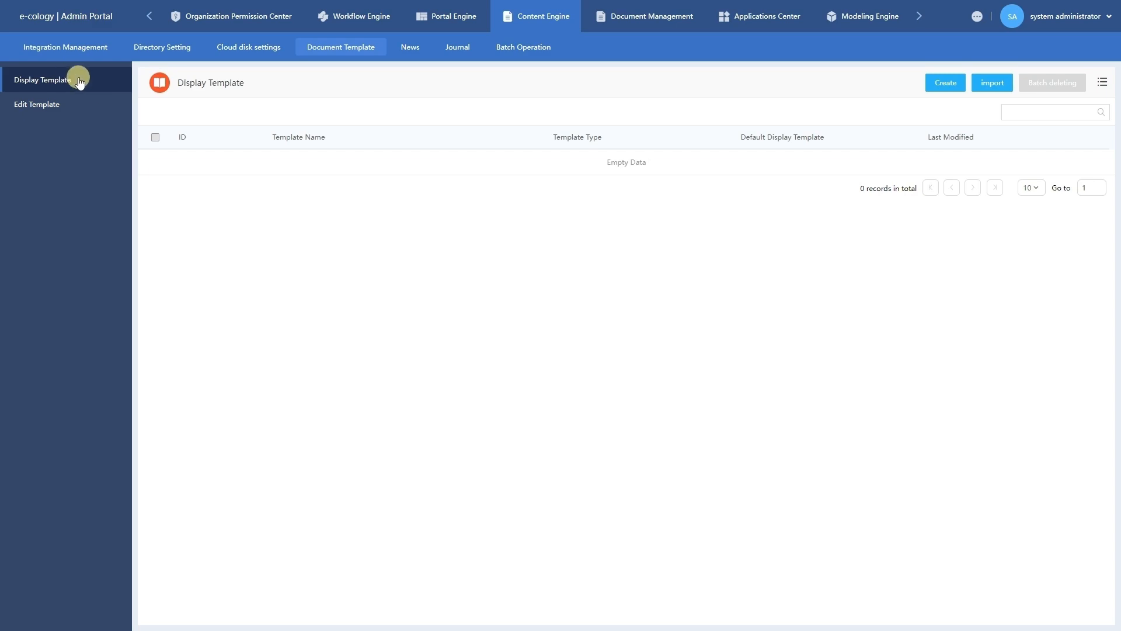
left_click(936, 85)
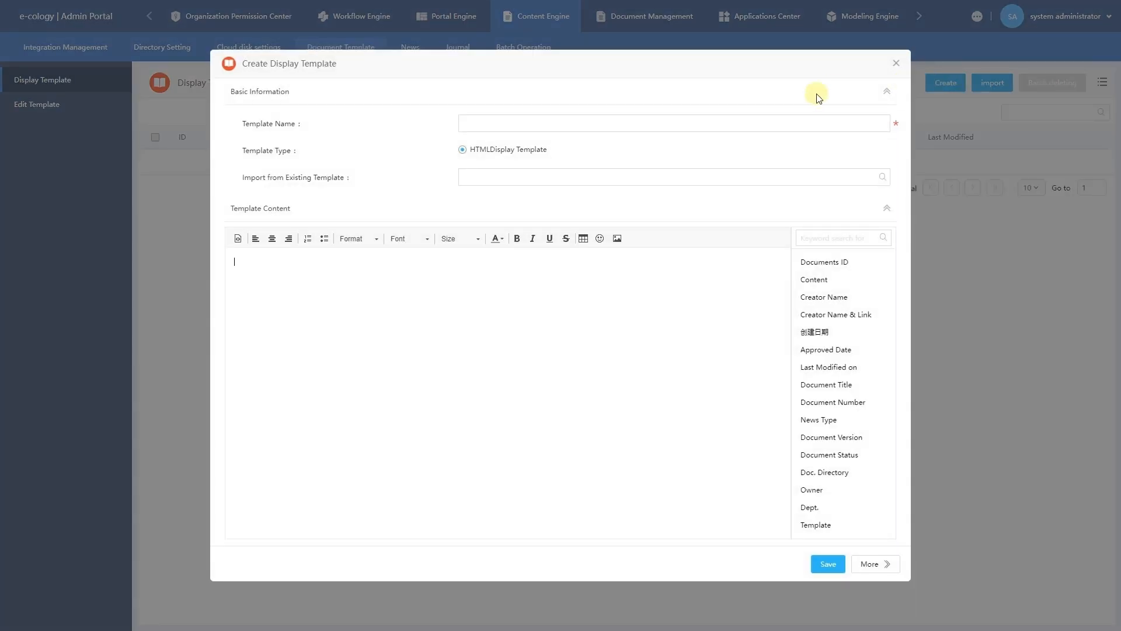
left_click(781, 123)
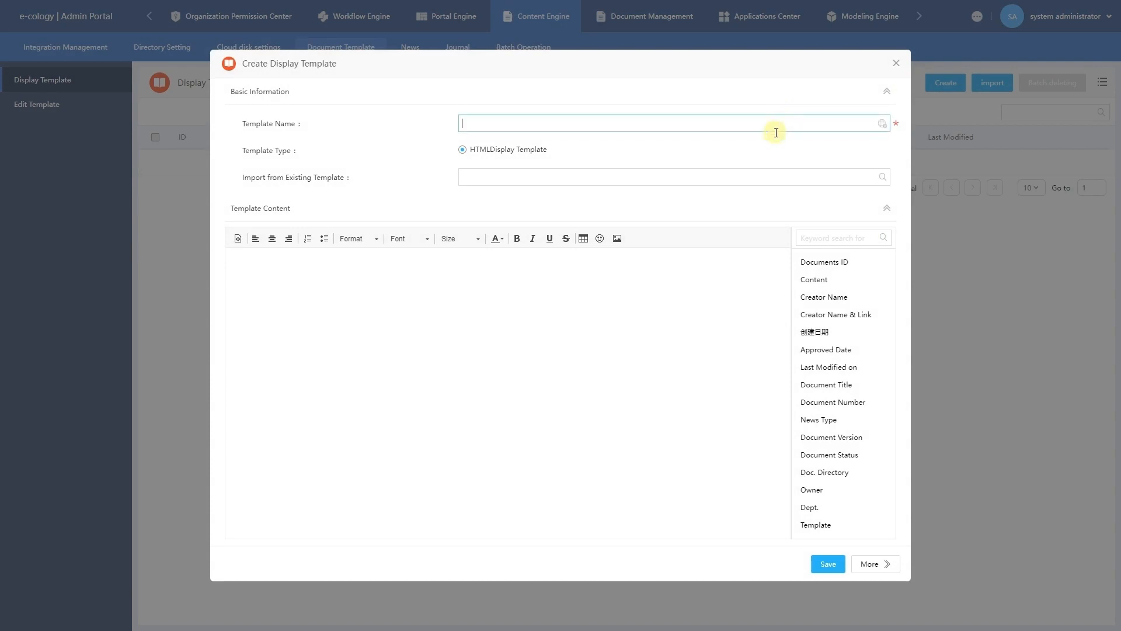
type("Default Display")
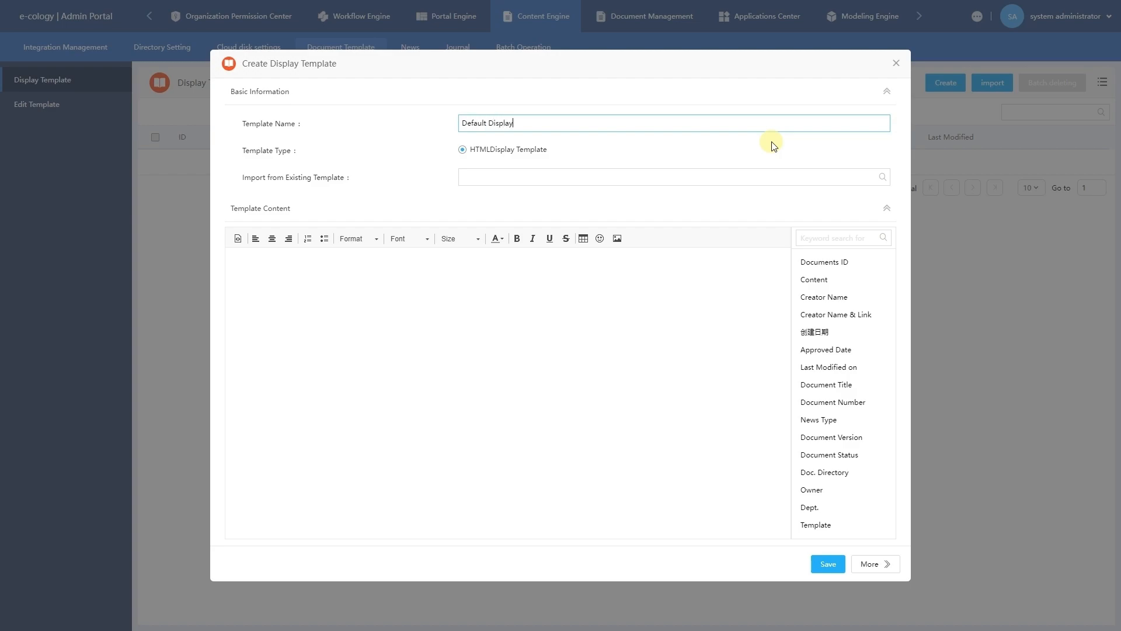
left_click(881, 178)
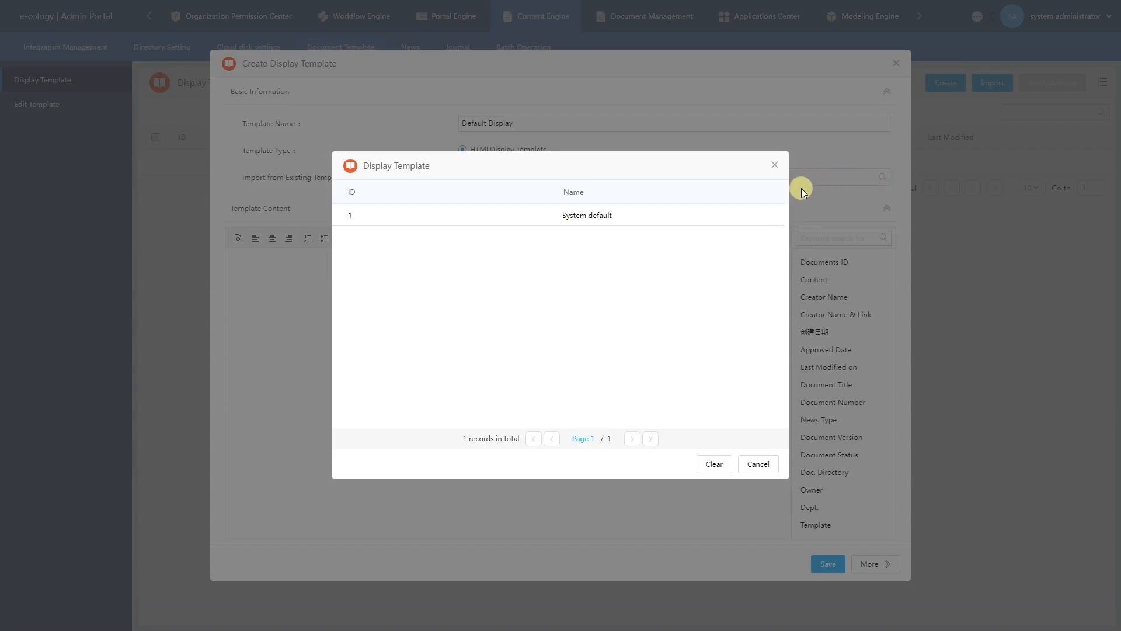
left_click(741, 213)
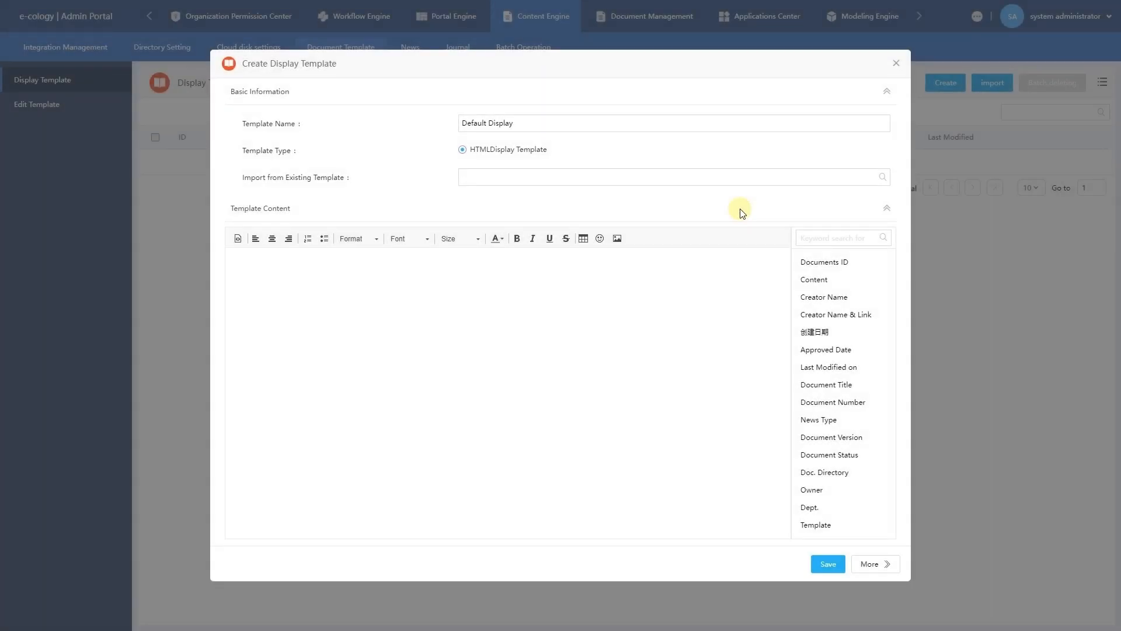
Step: Insert the Document Title field into the template content, centre it and begin a new line below
left_click(654, 267)
left_click(805, 384)
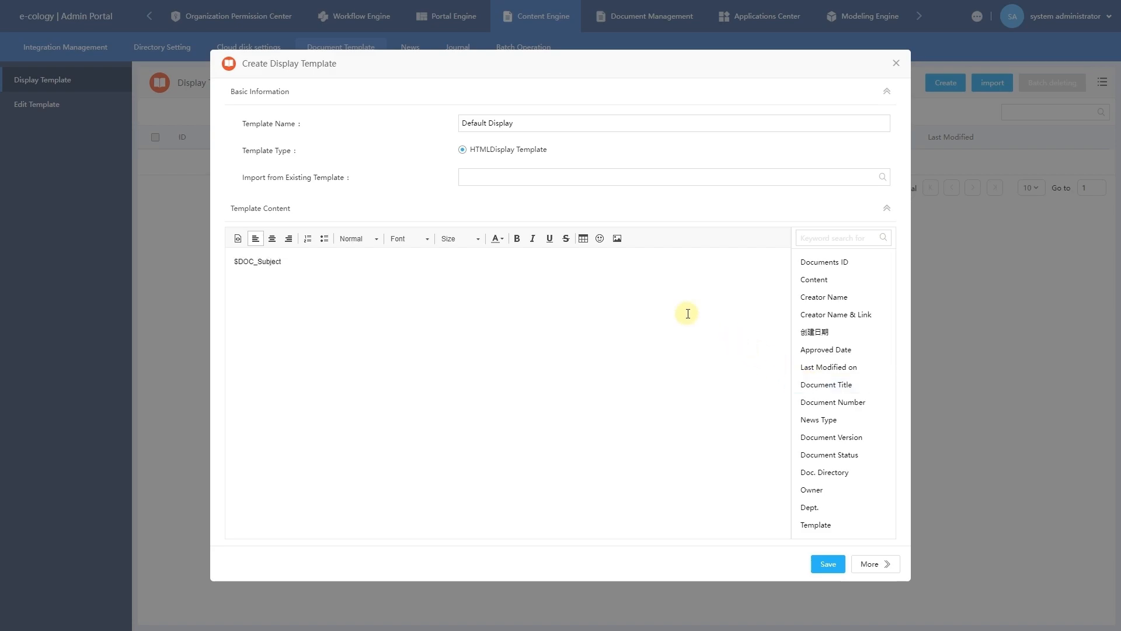
left_click_drag(292, 263, 210, 268)
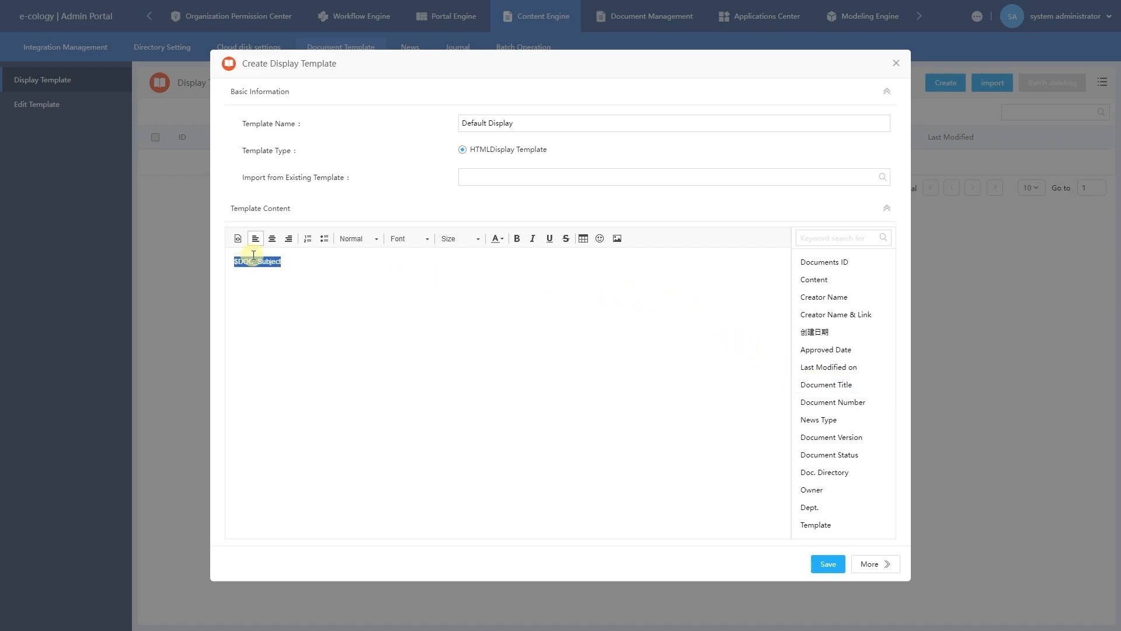
left_click(272, 238)
left_click(557, 263)
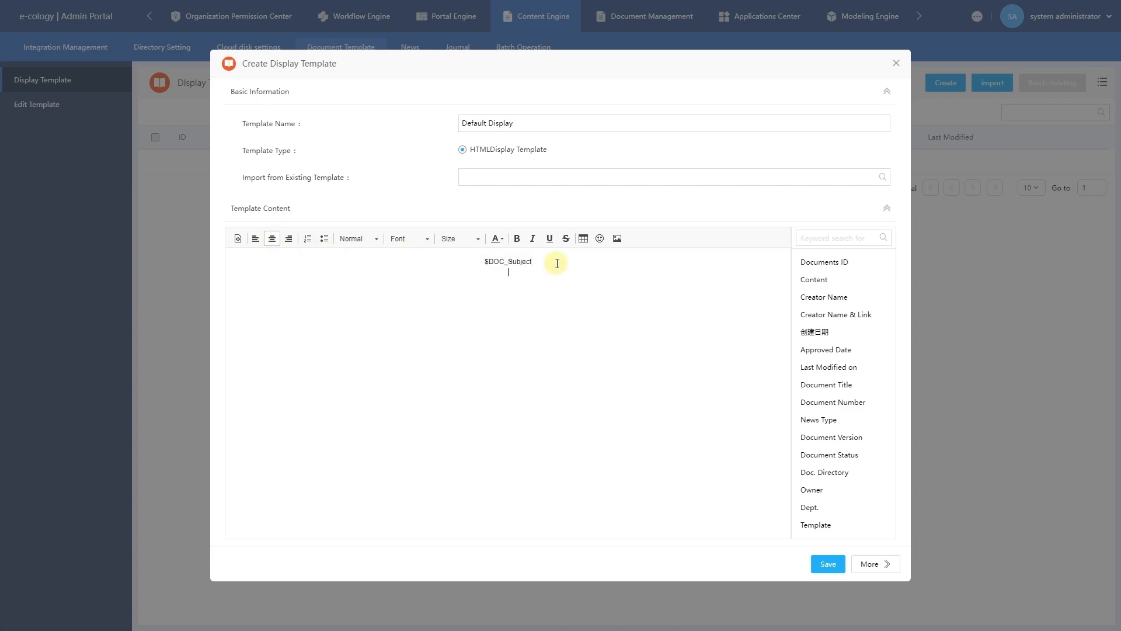
Step: Insert the comma-separated creation date, creator name and document version fields below the title, with the Content field beneath them
left_click(801, 331)
type(",")
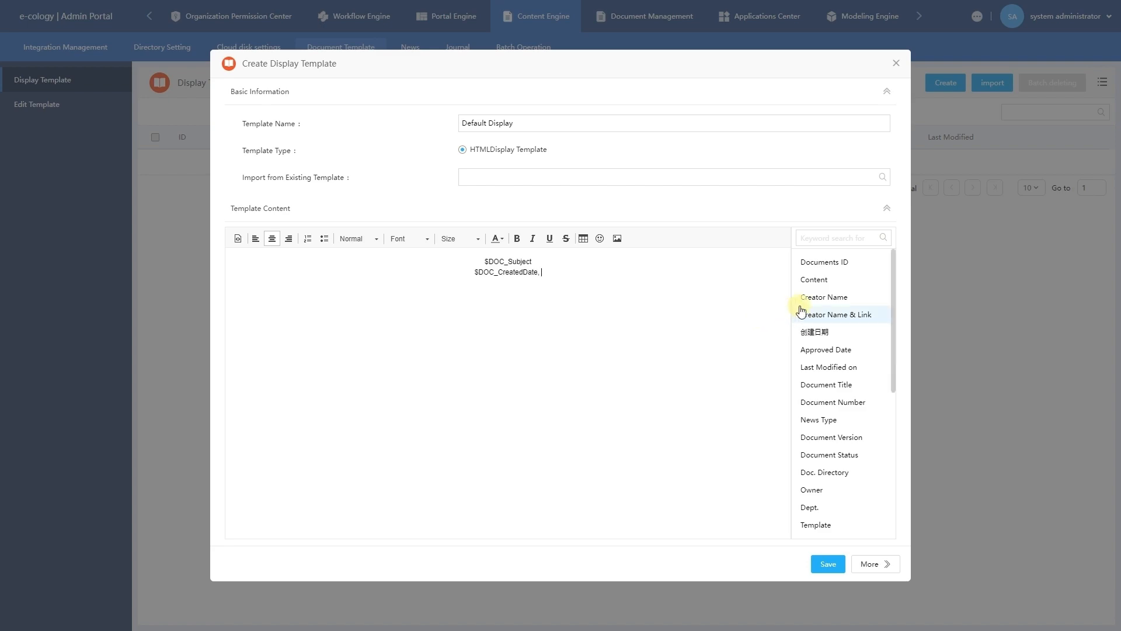
left_click(798, 300)
type(",")
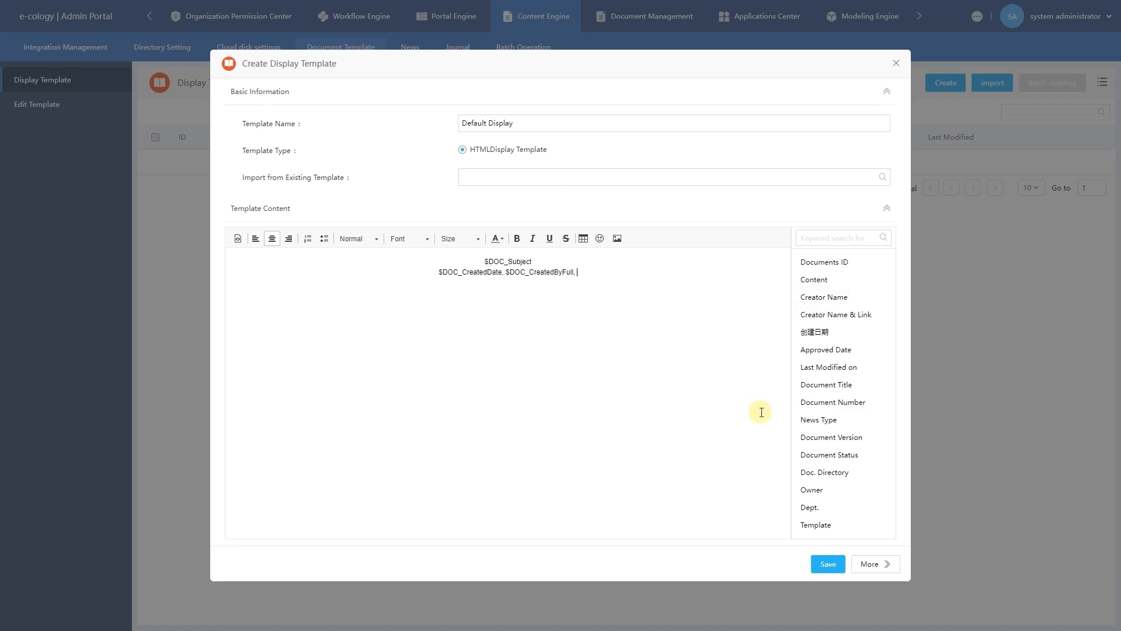
left_click(801, 437)
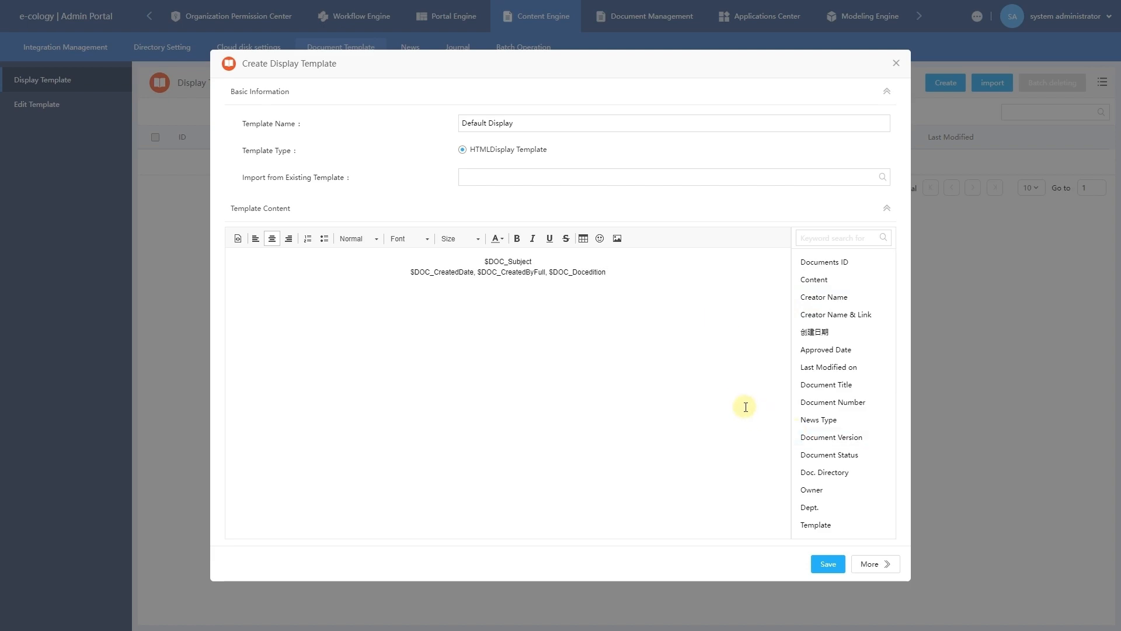
left_click(816, 280)
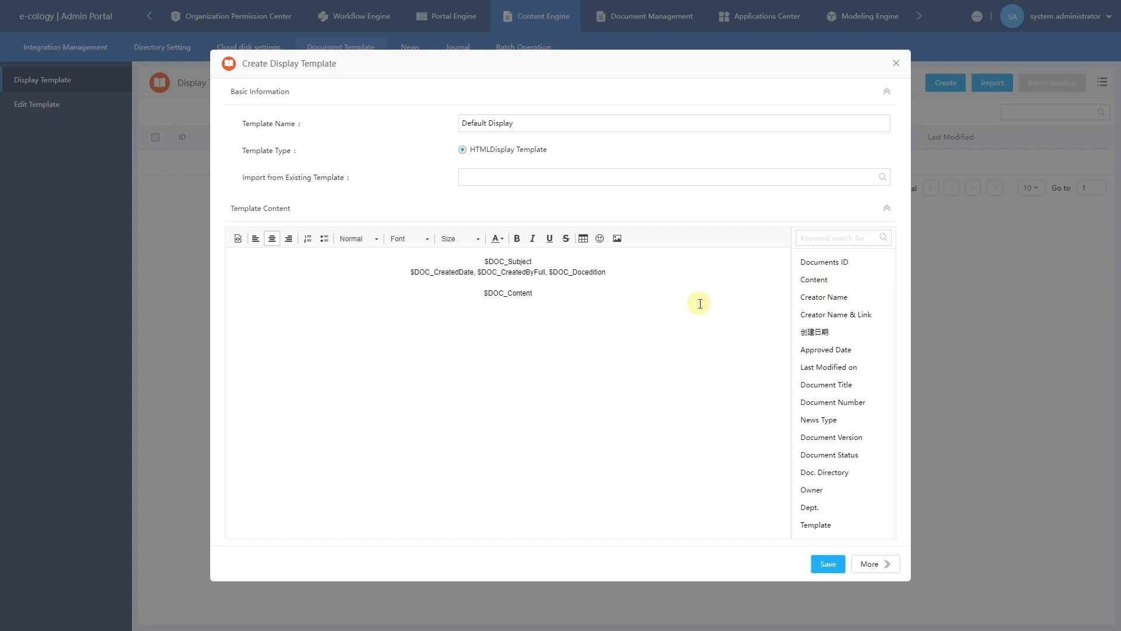
Step: Set the font size of the $DOC_Subject field to 12, adjust its font and save the display template
left_click_drag(552, 262, 465, 248)
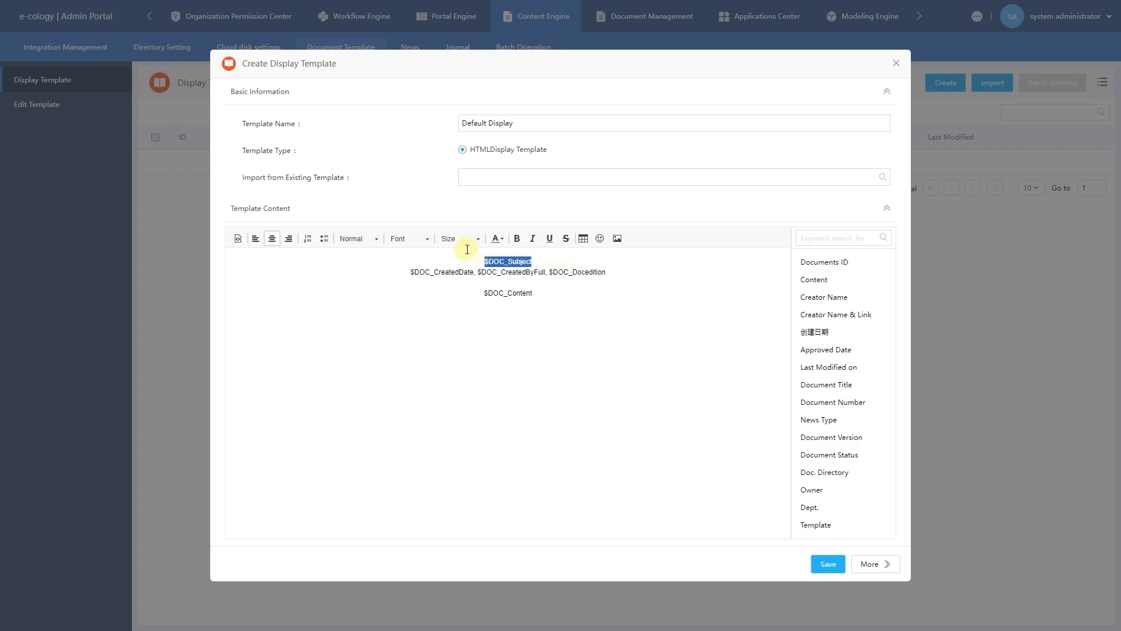
left_click(471, 241)
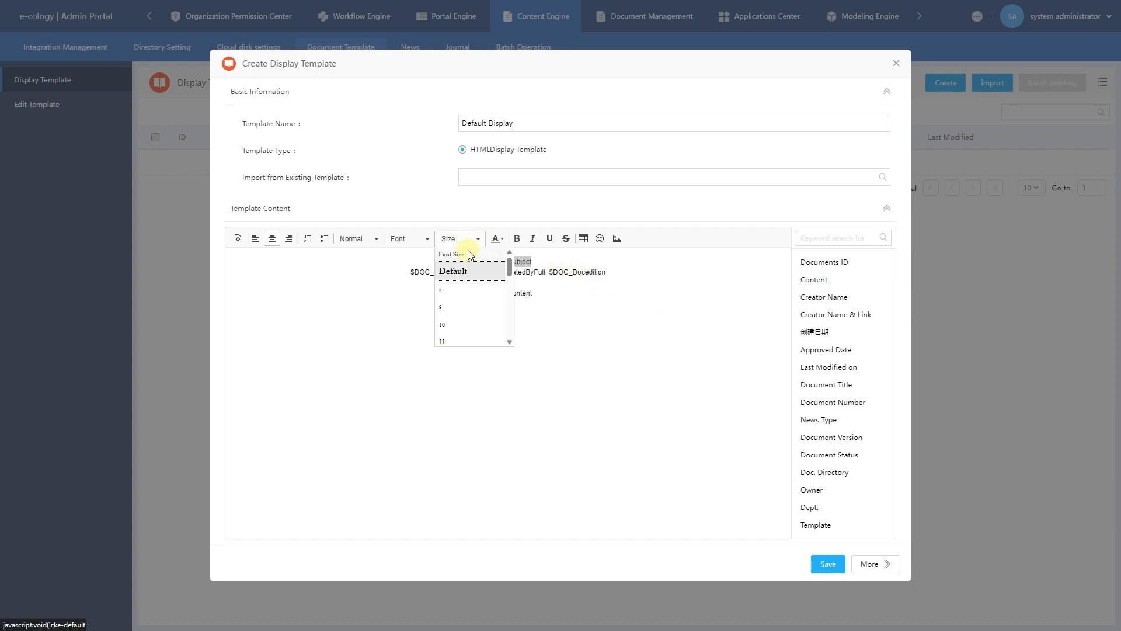
scroll(457, 339, "down", 1)
left_click(456, 339)
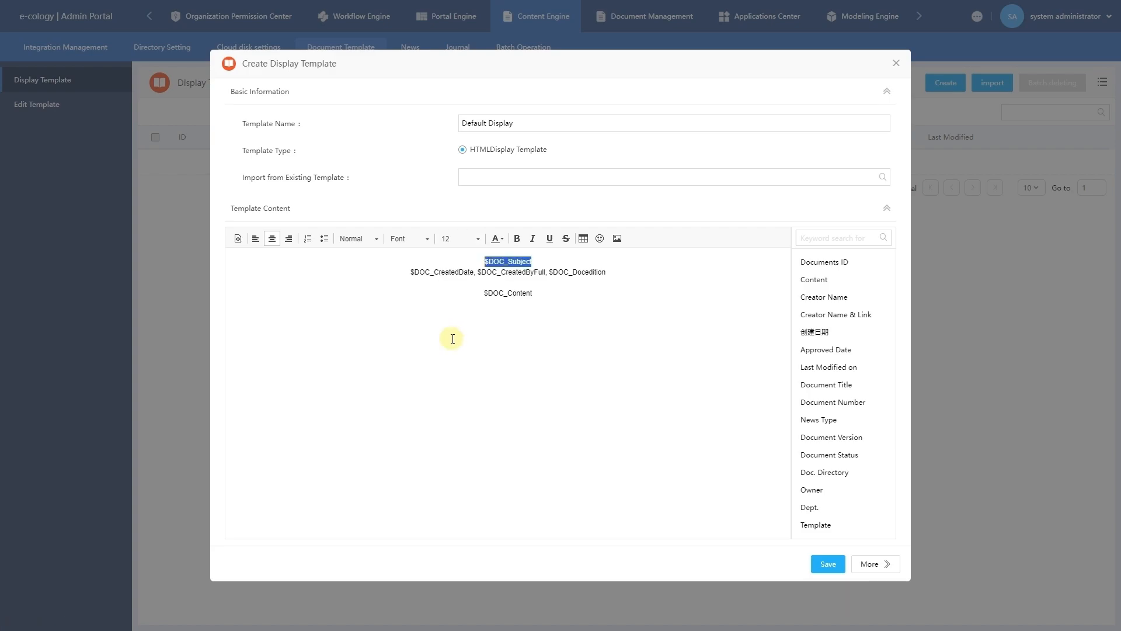
left_click(394, 242)
left_click(397, 289)
left_click(406, 292)
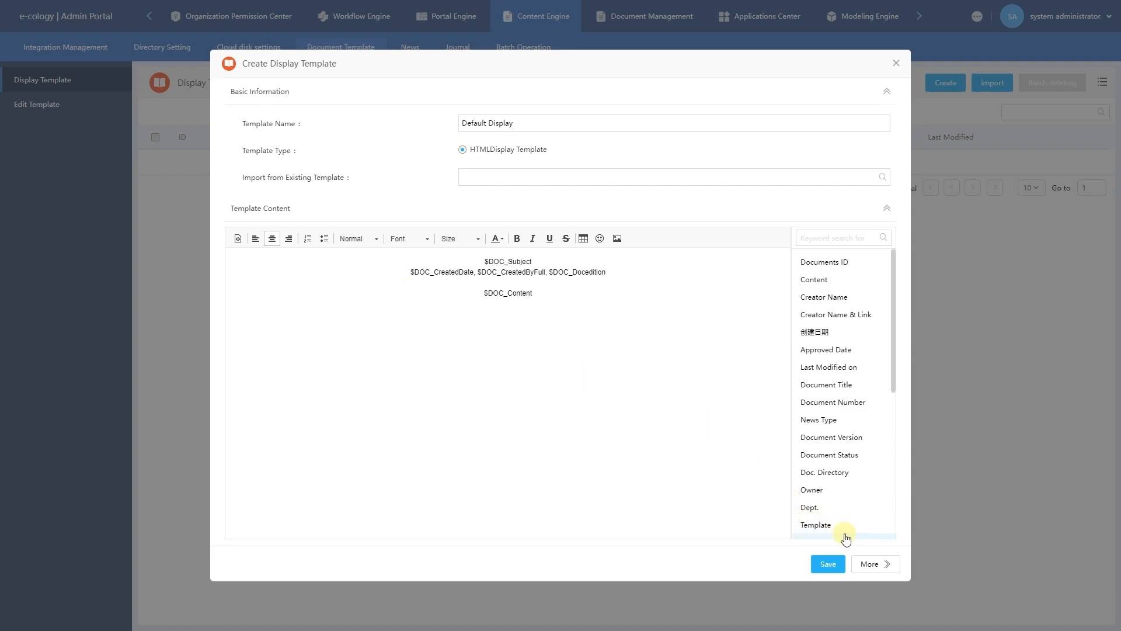
left_click(828, 563)
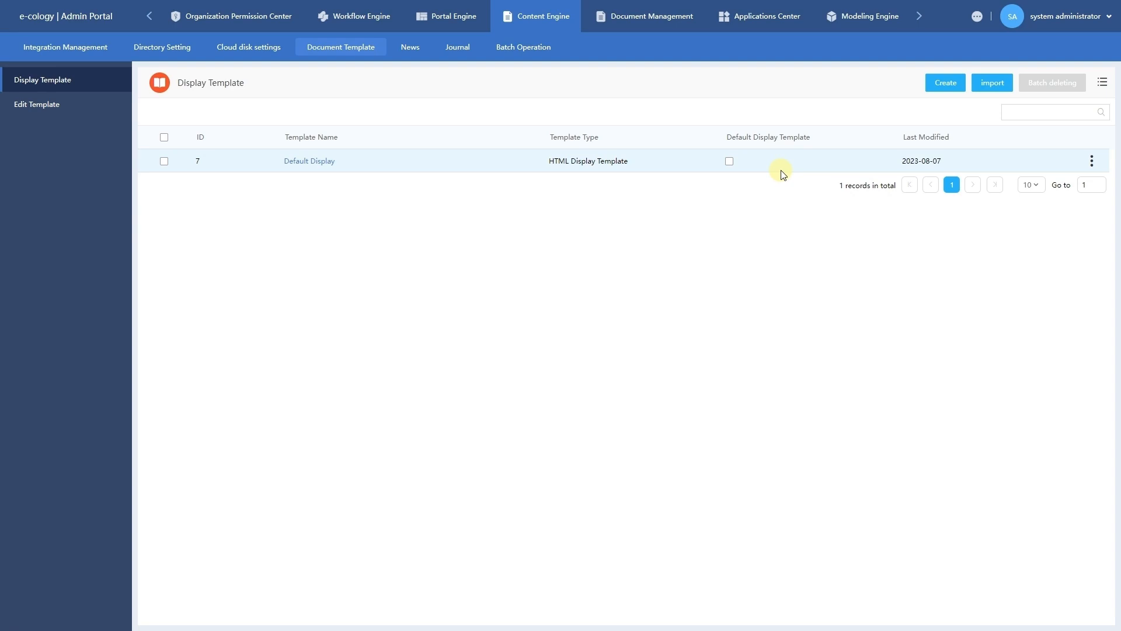
Step: Try the default display template option on Default Display and open the template's further actions
left_click(733, 167)
left_click(733, 168)
left_click(1091, 162)
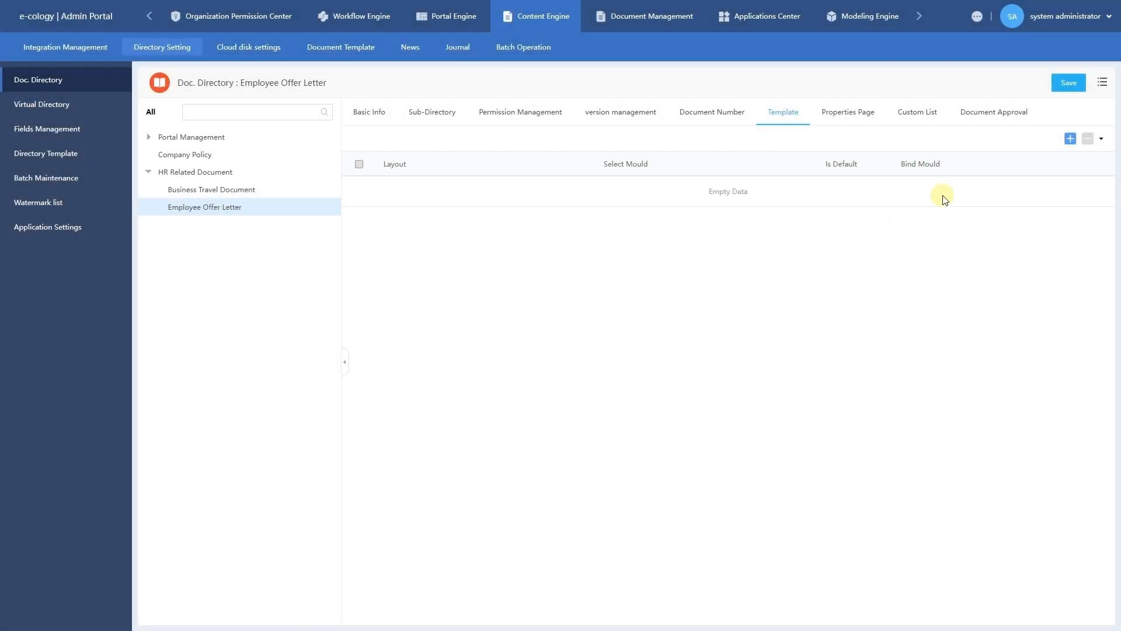
Step: Add Default Display as the Employee Offer Letter directory's default Html Display Template, save, and open Demo Letter 02 in the frontend
left_click(1070, 139)
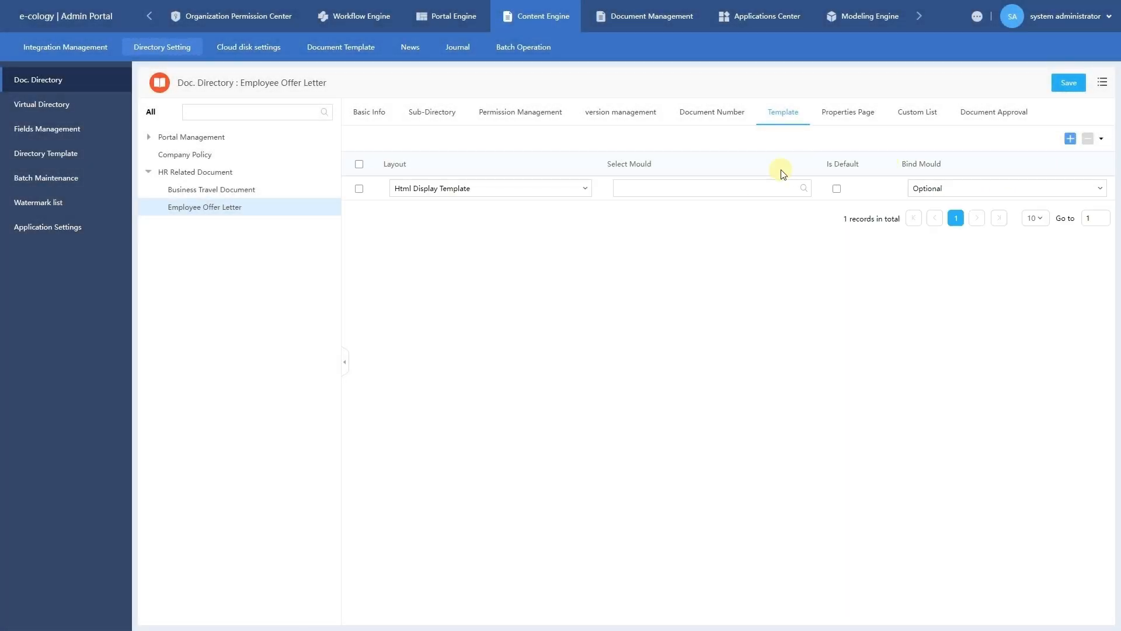
left_click(584, 188)
left_click(571, 209)
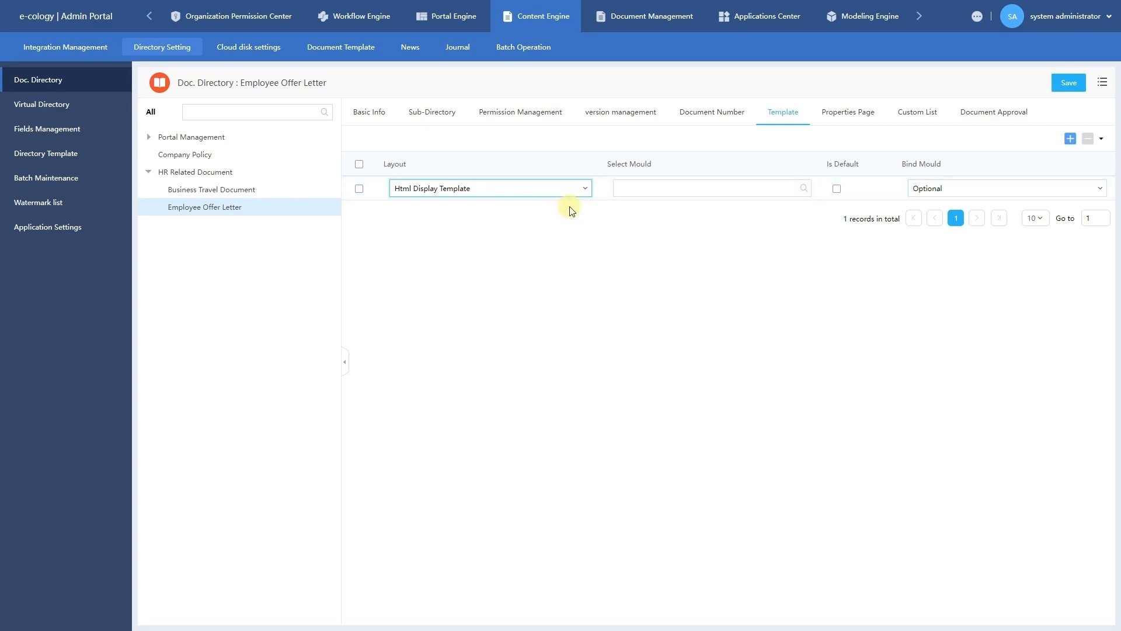
left_click(802, 189)
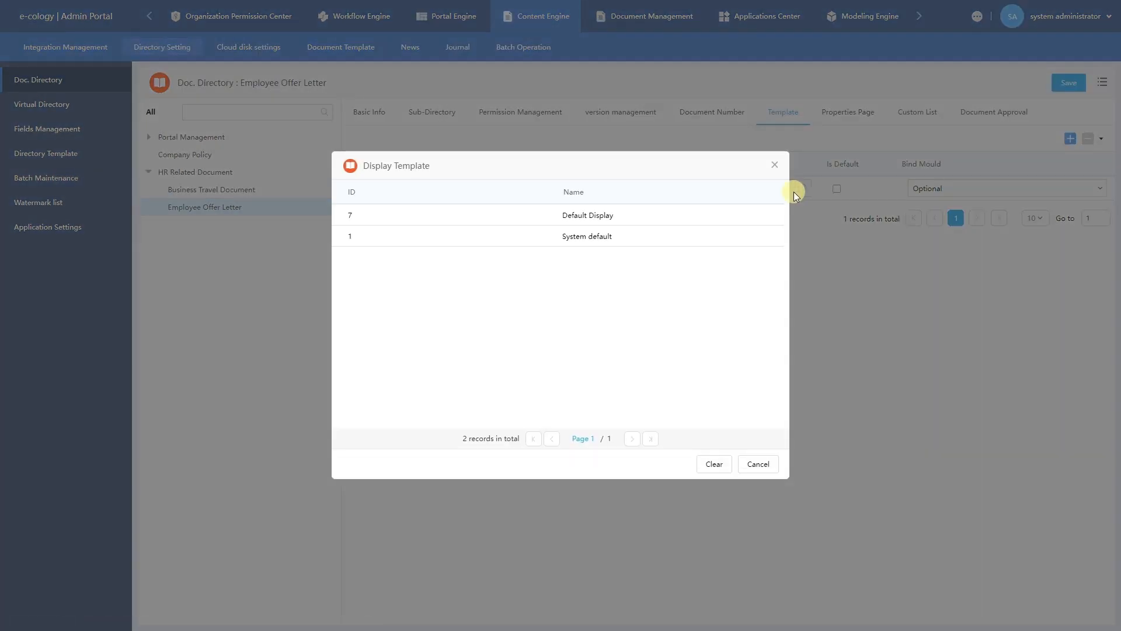
left_click(638, 226)
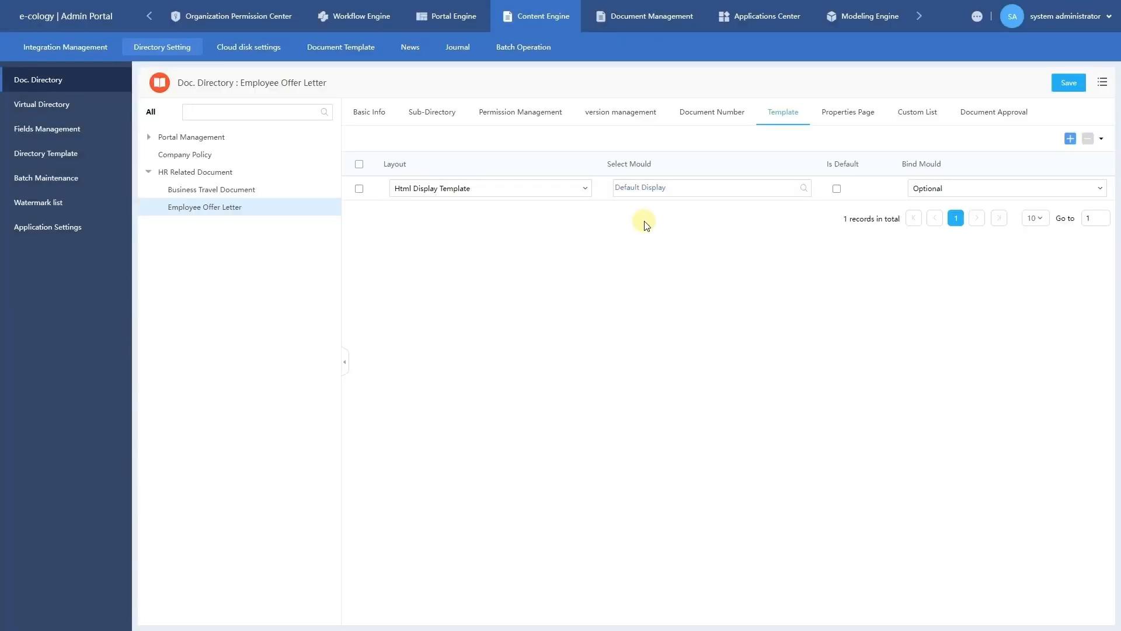
left_click(836, 189)
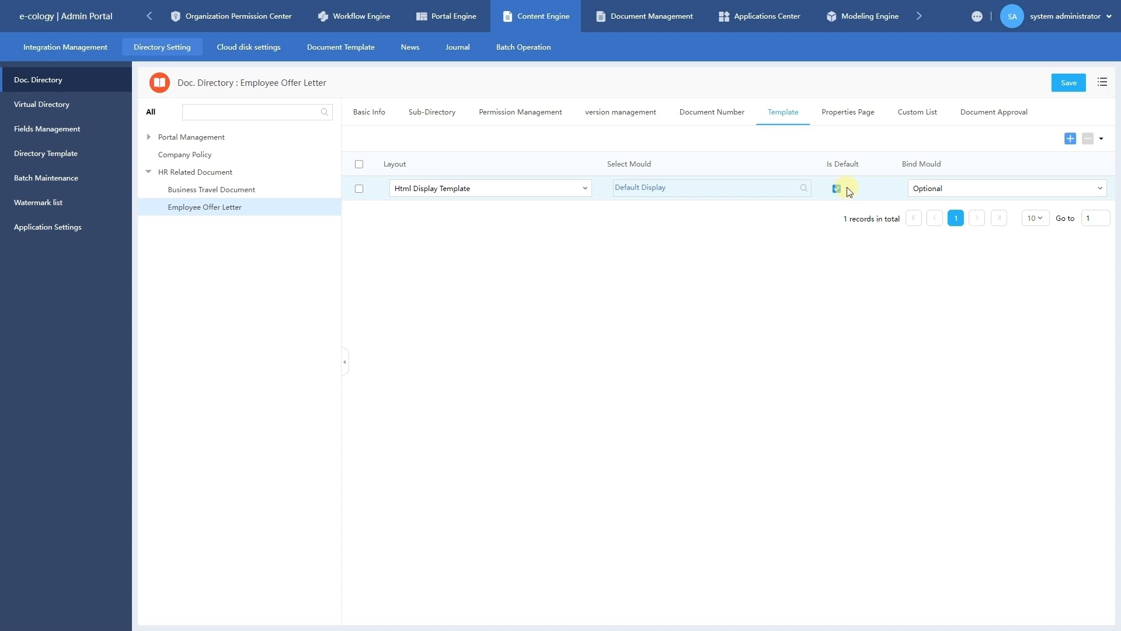
left_click(1059, 87)
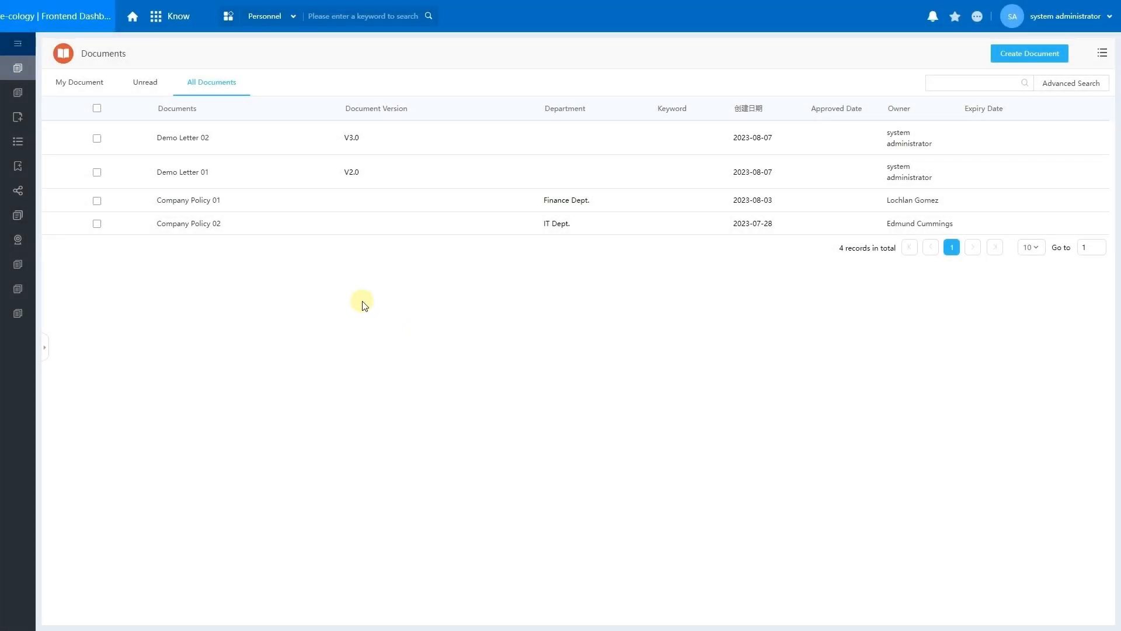
left_click(200, 141)
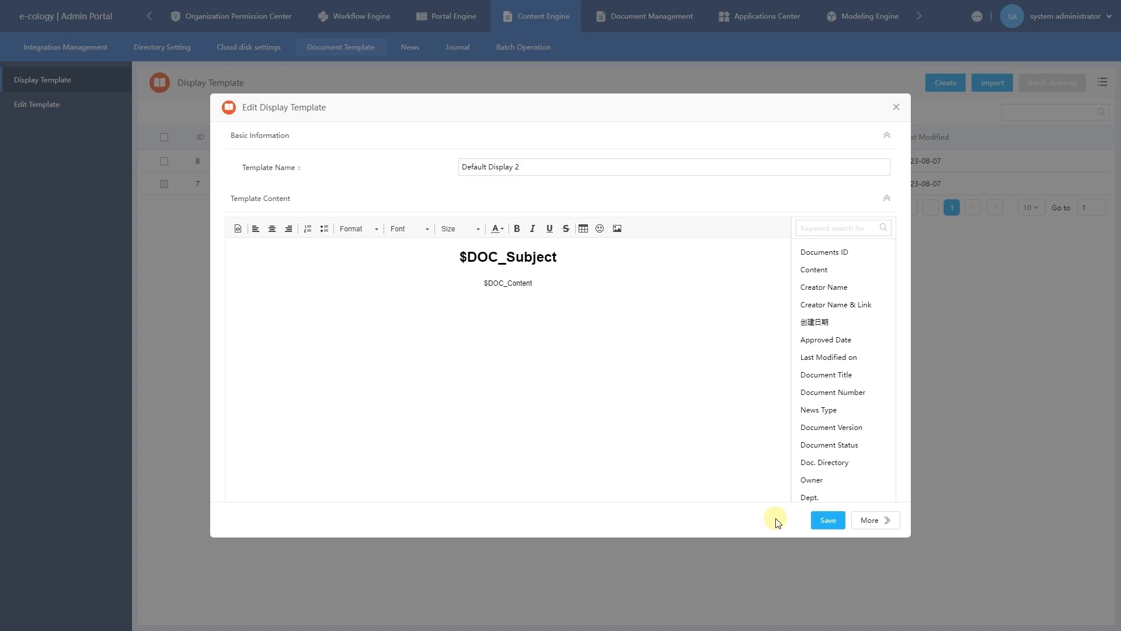
Step: Save the display template "Default Display 2" containing the document title and content fields
left_click(829, 520)
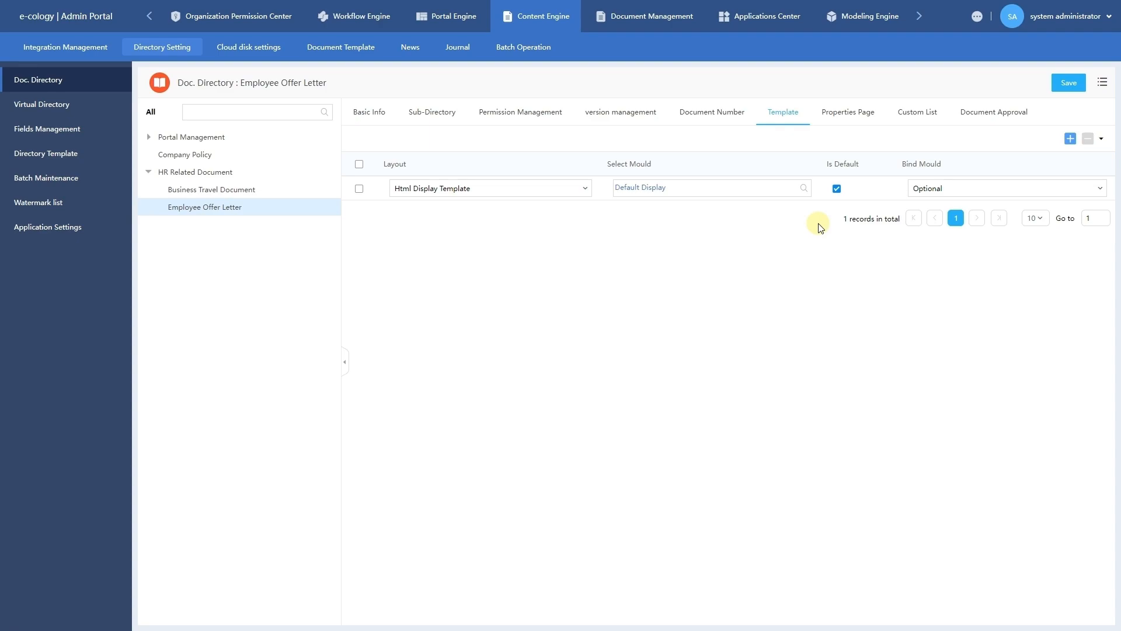
Step: Unset Default Display as default, add Default Display 2 as another Html Display Template, save, and open Demo Letter 02's template choices
left_click(838, 193)
left_click(1070, 138)
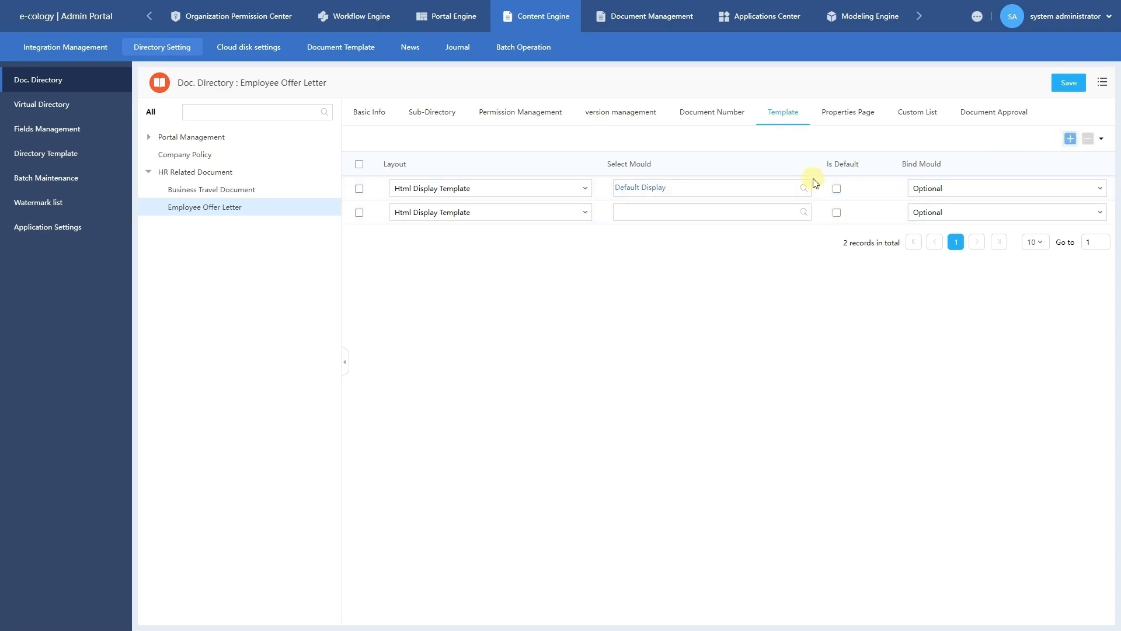
left_click(802, 210)
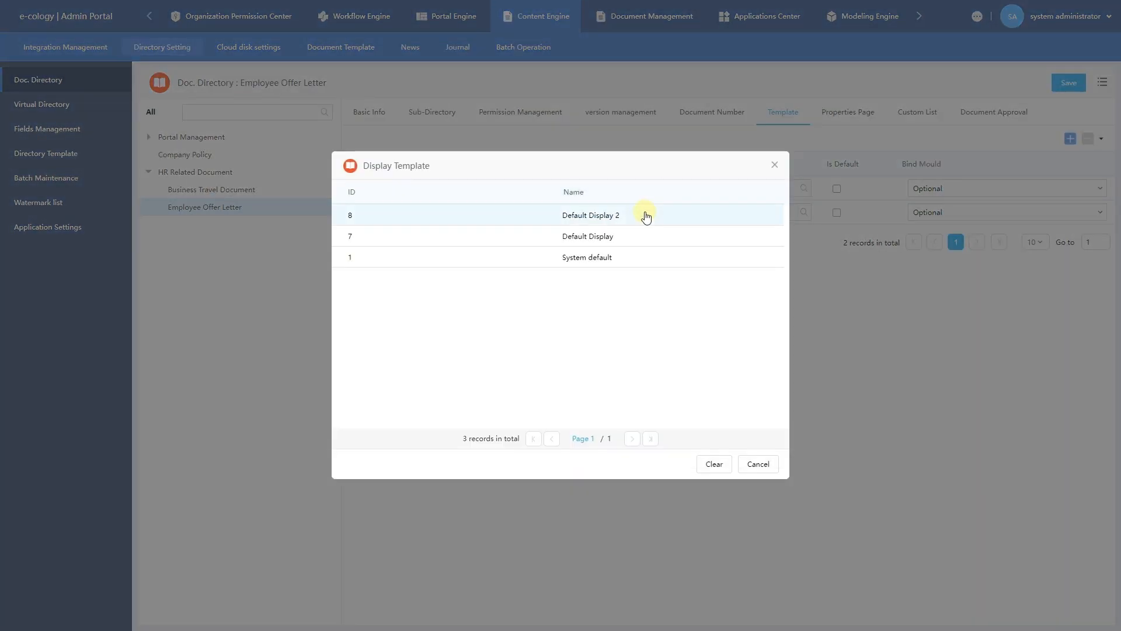
left_click(642, 215)
left_click(1068, 84)
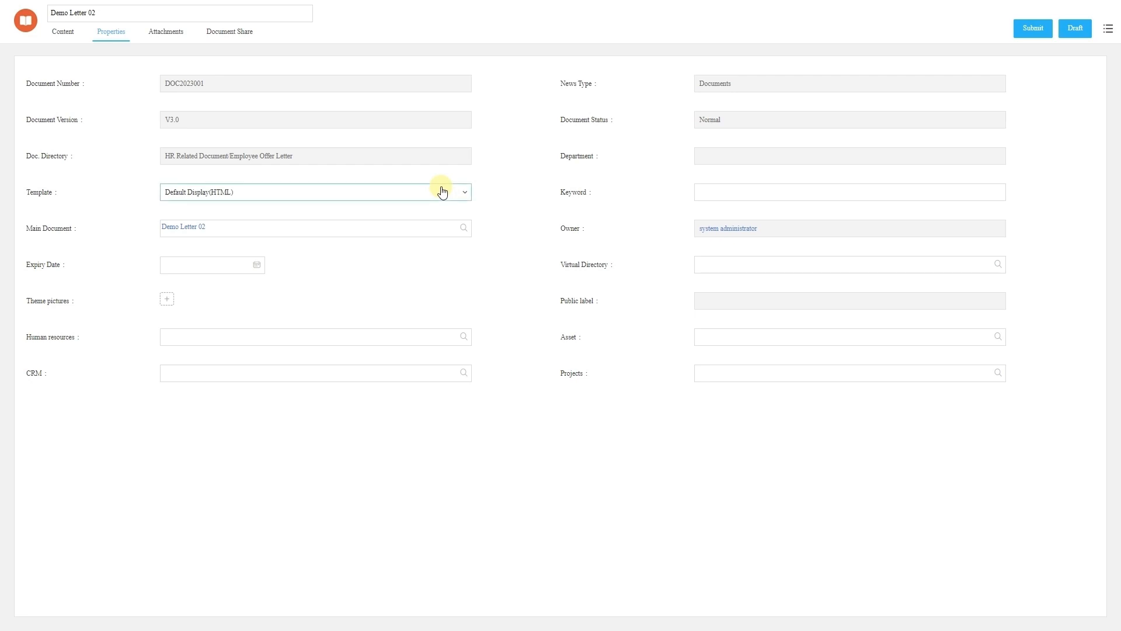
left_click(437, 195)
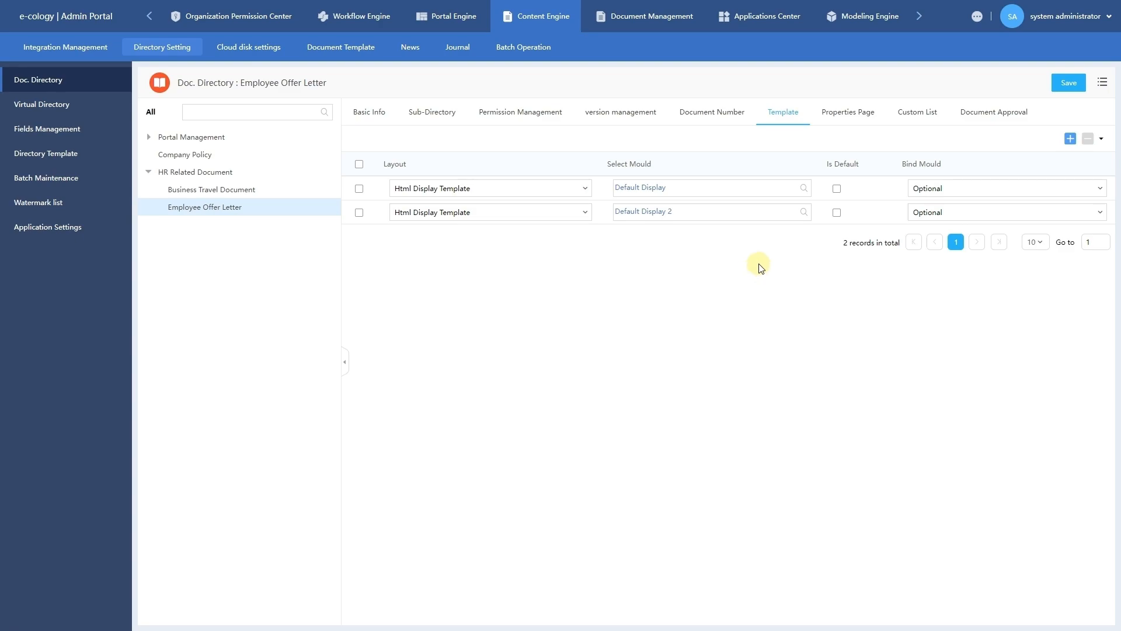
Step: Create a custom field on the directory's properties page with database field name and display name "comment" in Textarea format
left_click(862, 122)
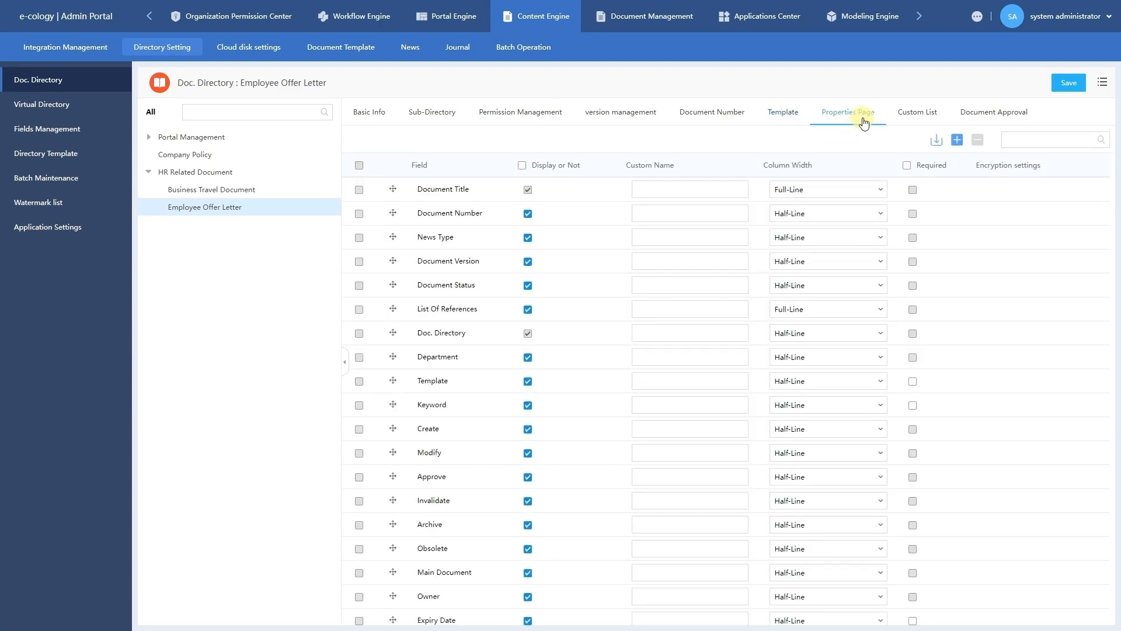
left_click(957, 142)
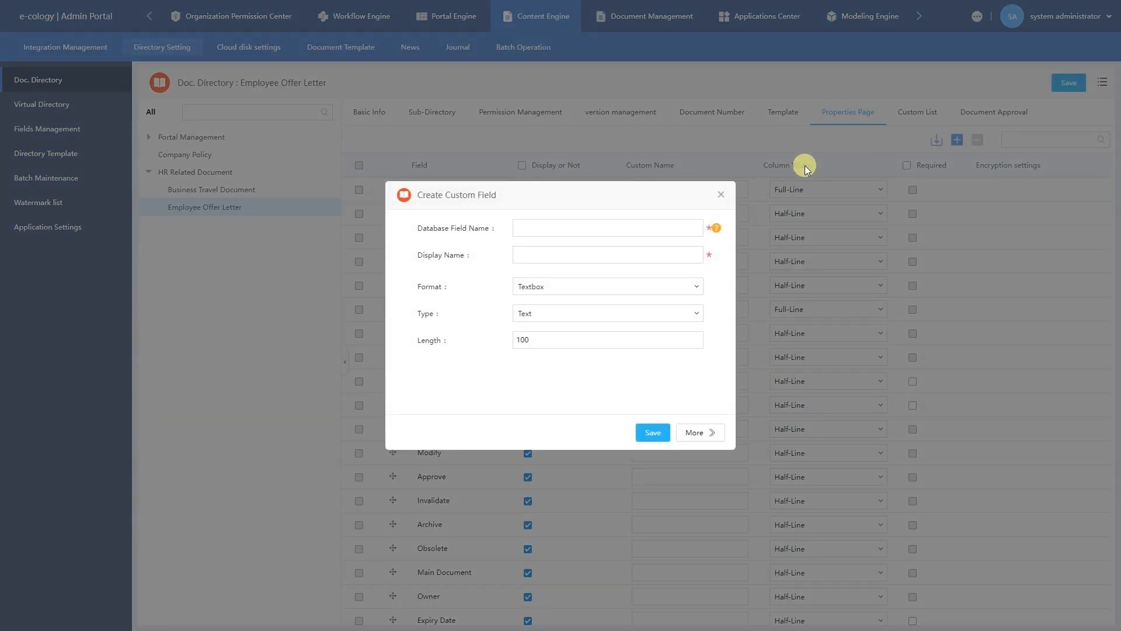
left_click(624, 230)
type("commeny")
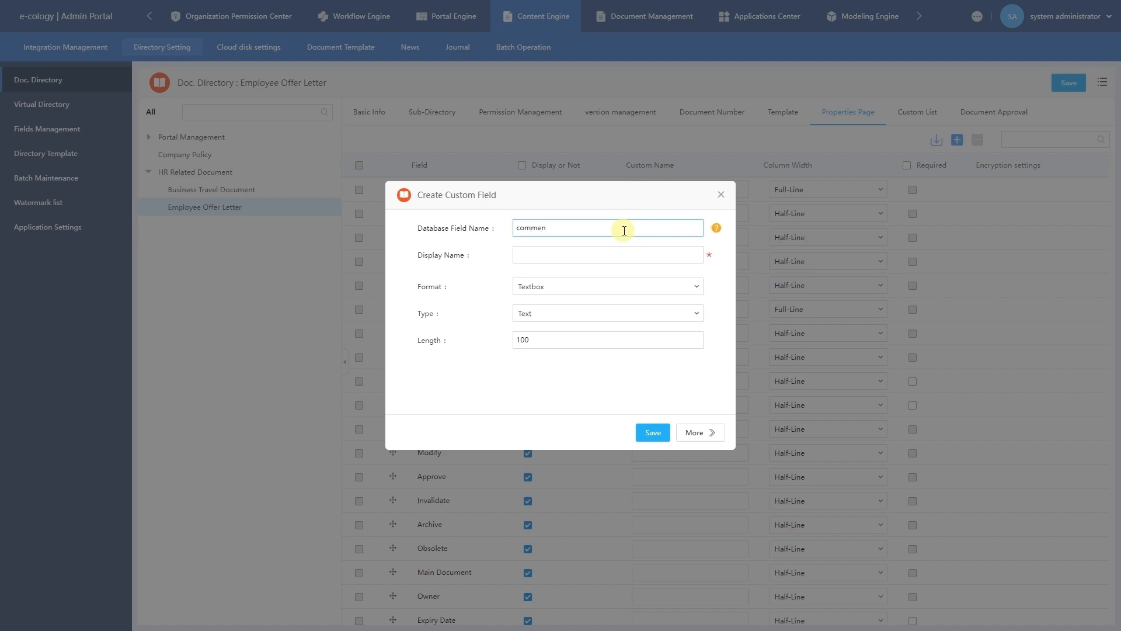
left_click(614, 258)
type("commet")
key("BackSpace")
left_click(608, 285)
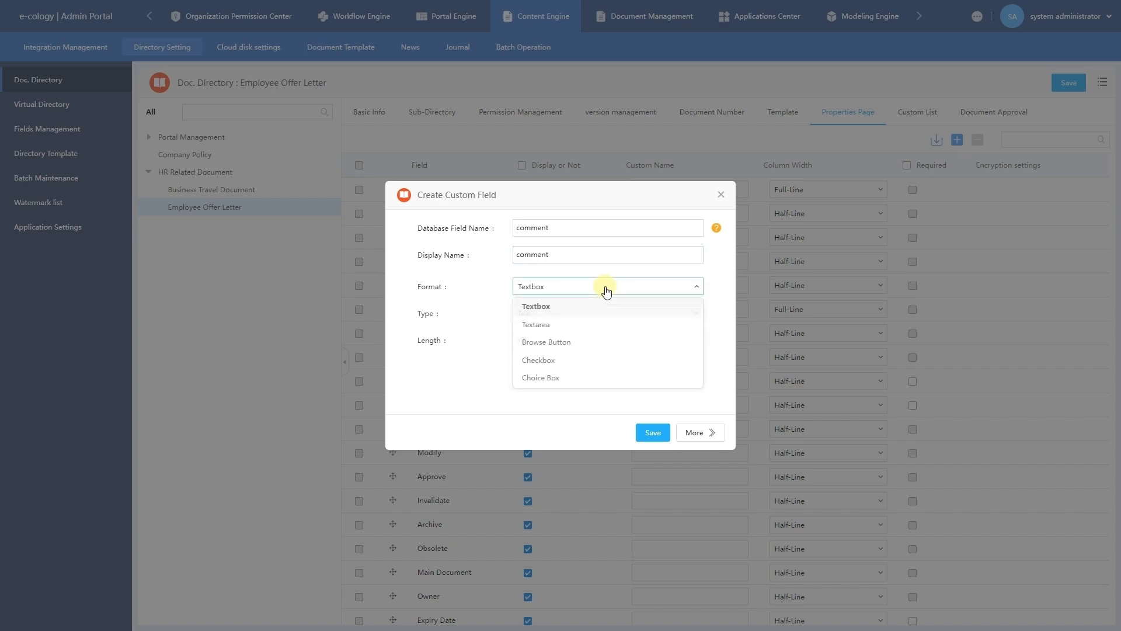
left_click(606, 325)
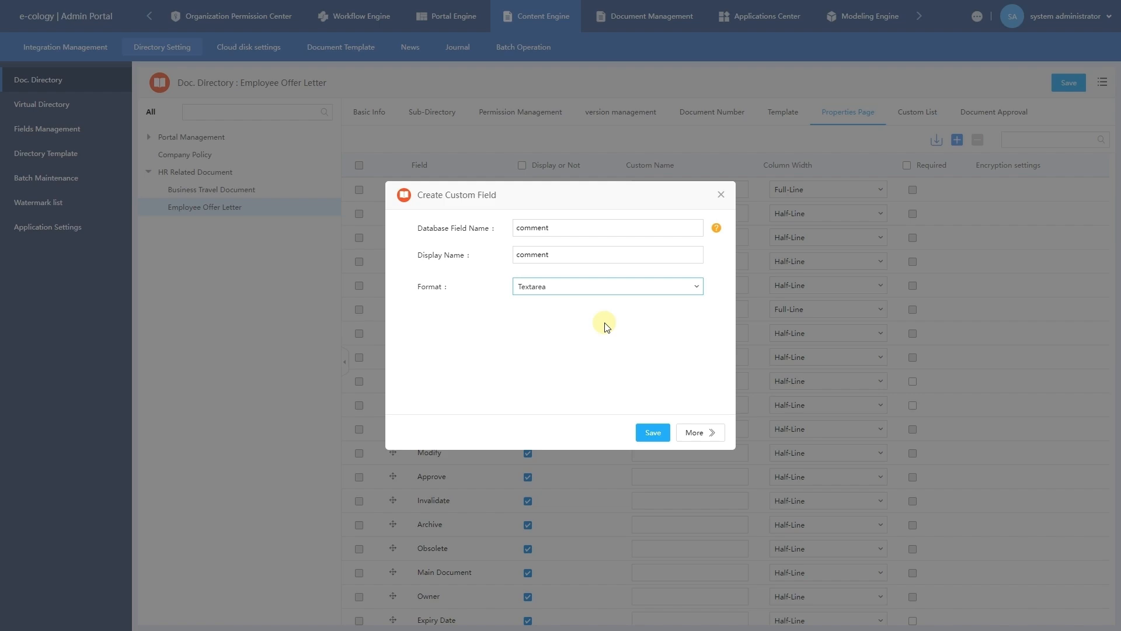
left_click(647, 435)
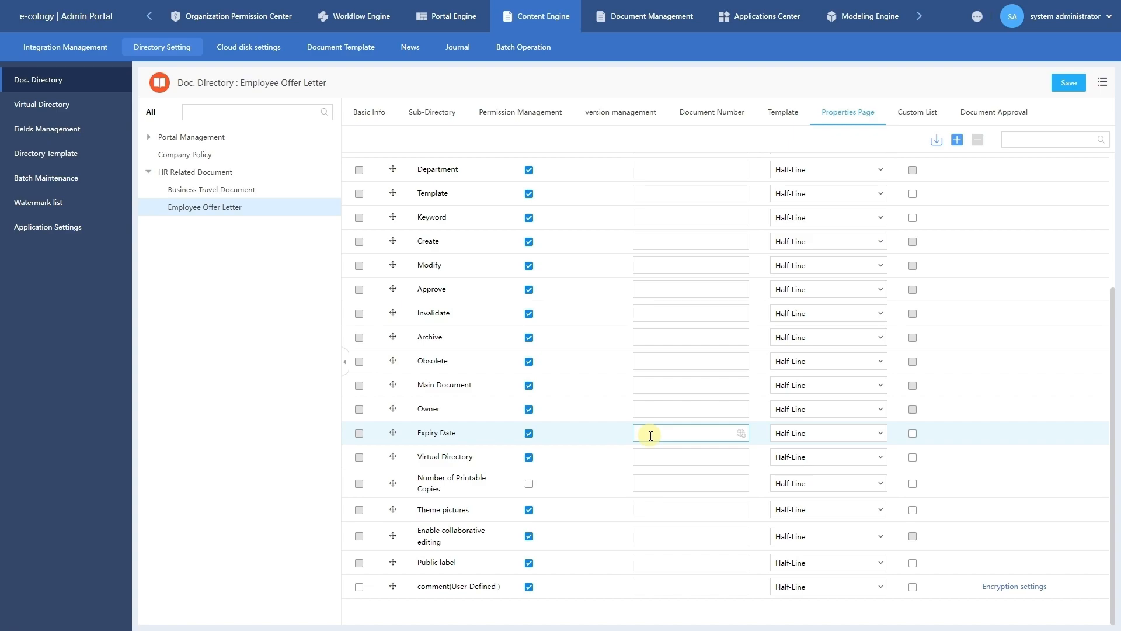
Step: Set the user-defined comment field's column width to Full-Line, save the properties page, and mark the field as required
left_click(813, 588)
left_click(818, 566)
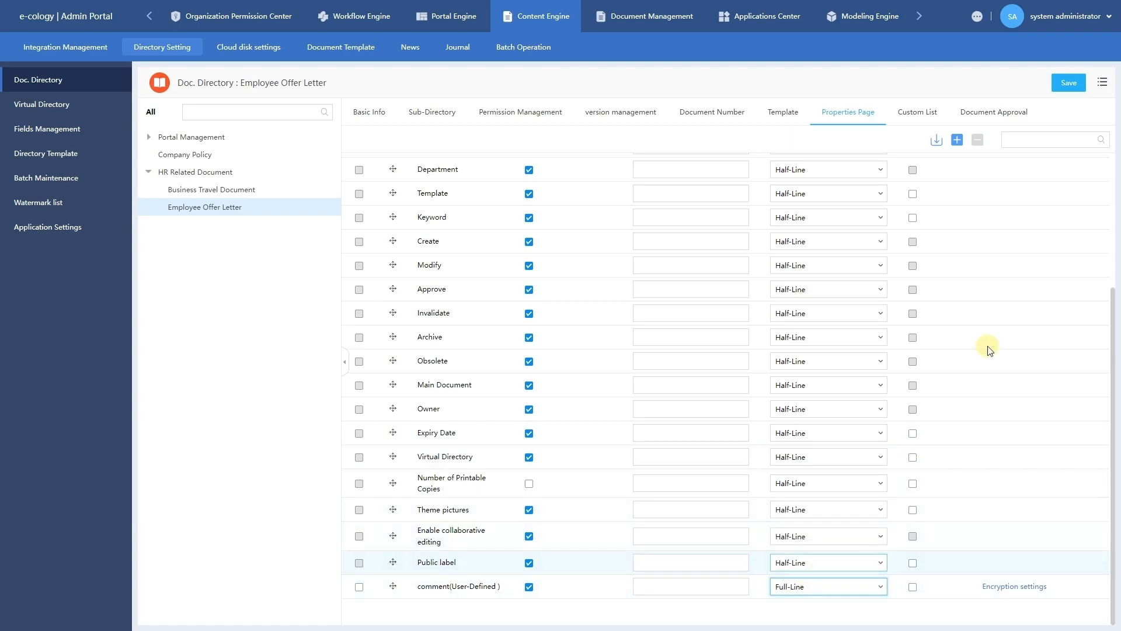
left_click(1069, 83)
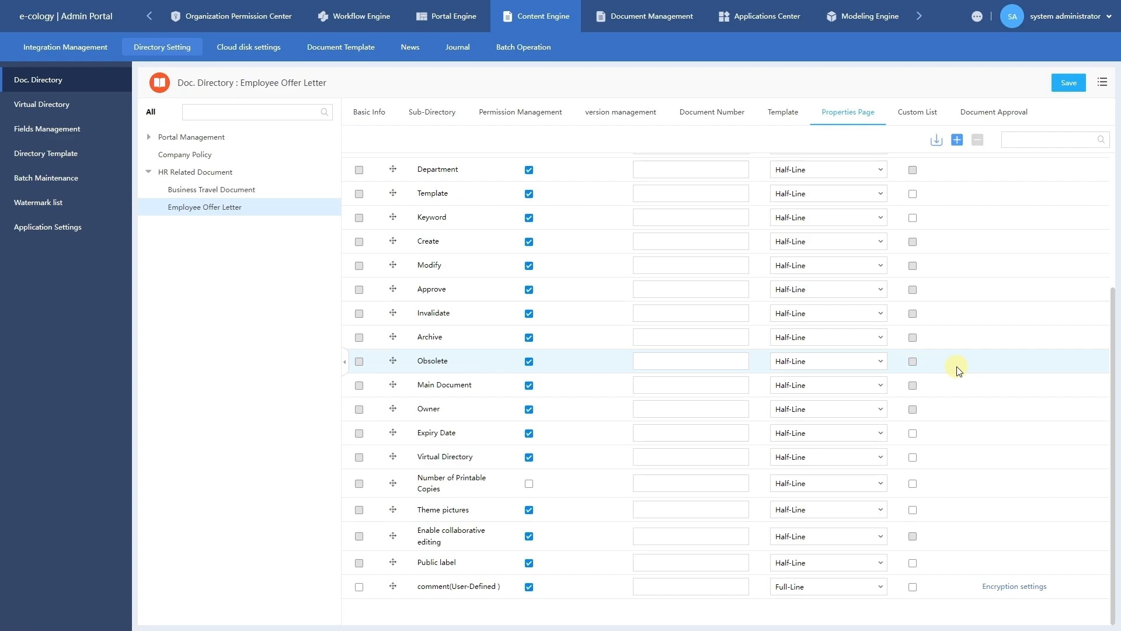
left_click(913, 586)
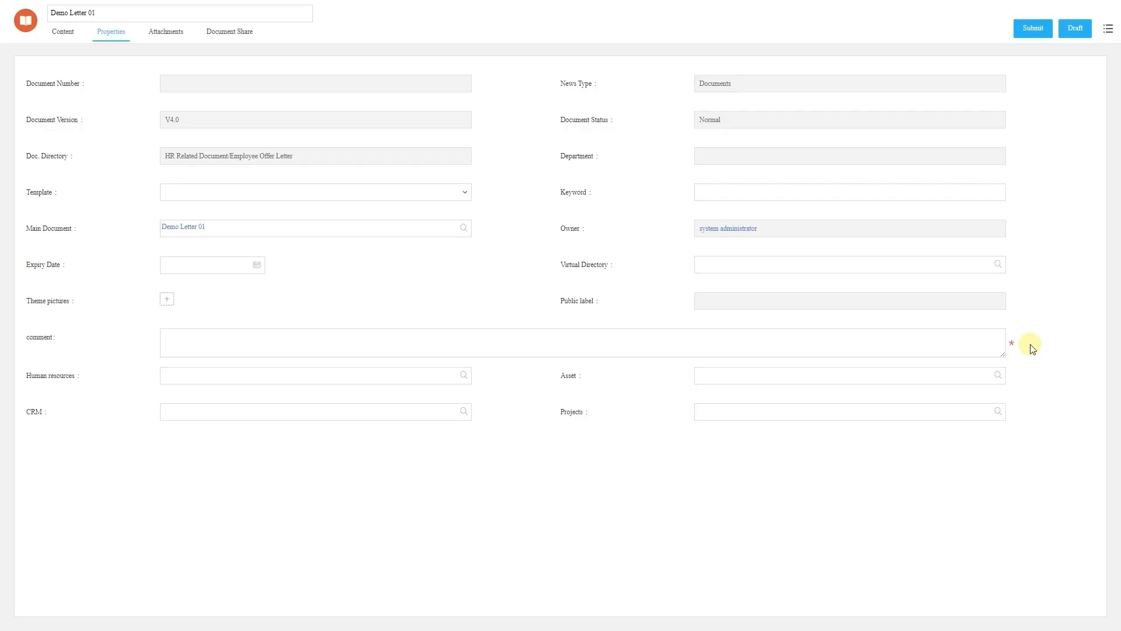